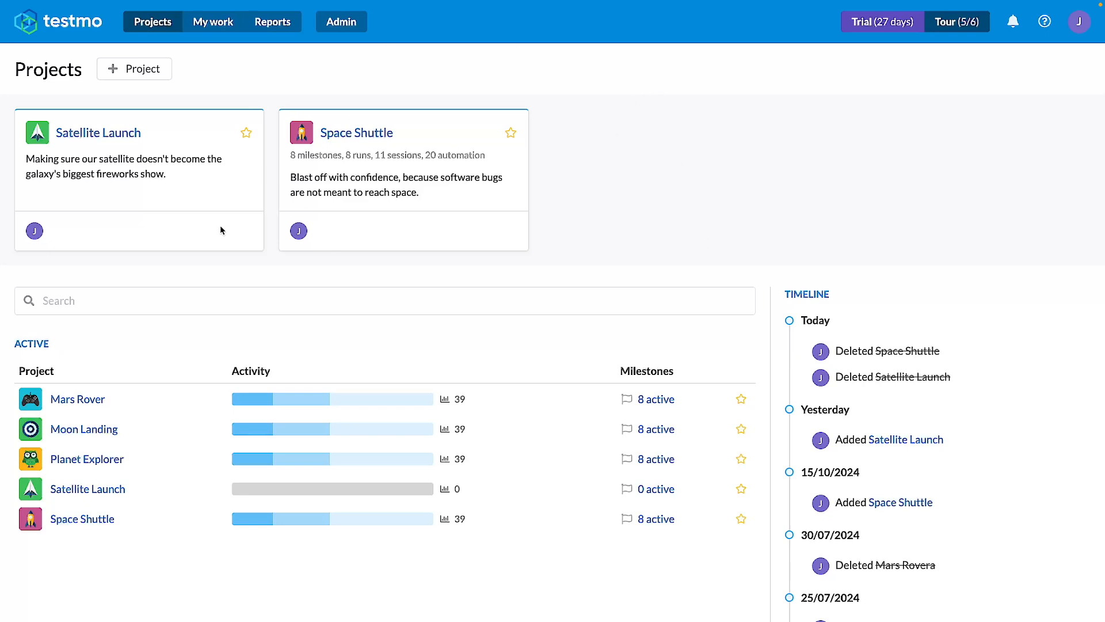
- Open the Satellite Launch project's test case repository and check which import sources it offers
{"action": "left_click", "coordinate": [109, 135]}
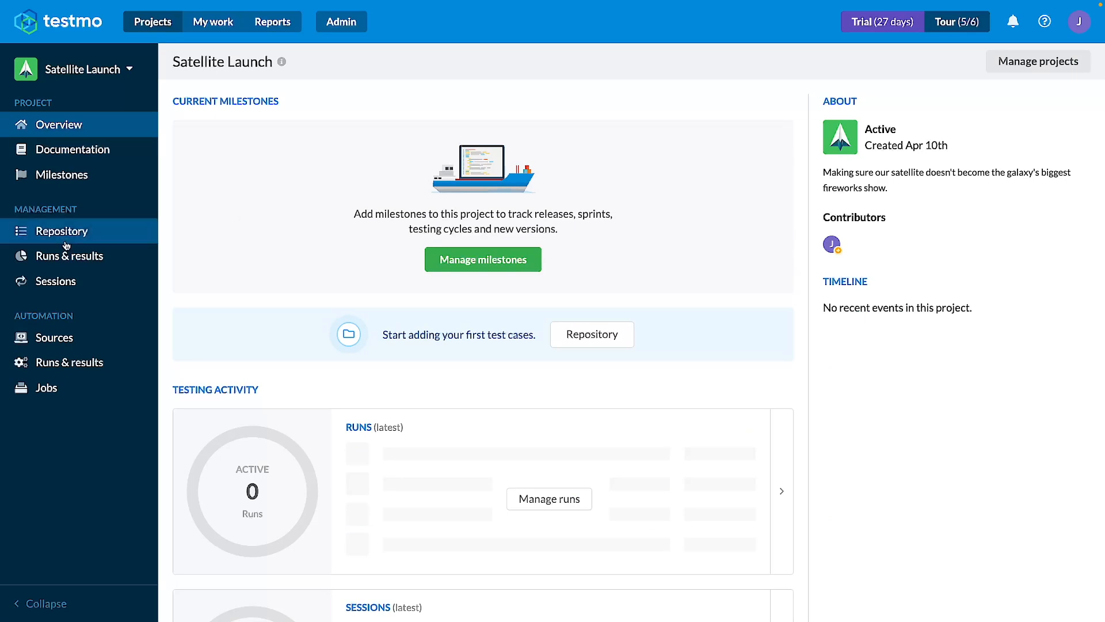
{"action": "left_click", "coordinate": [64, 233]}
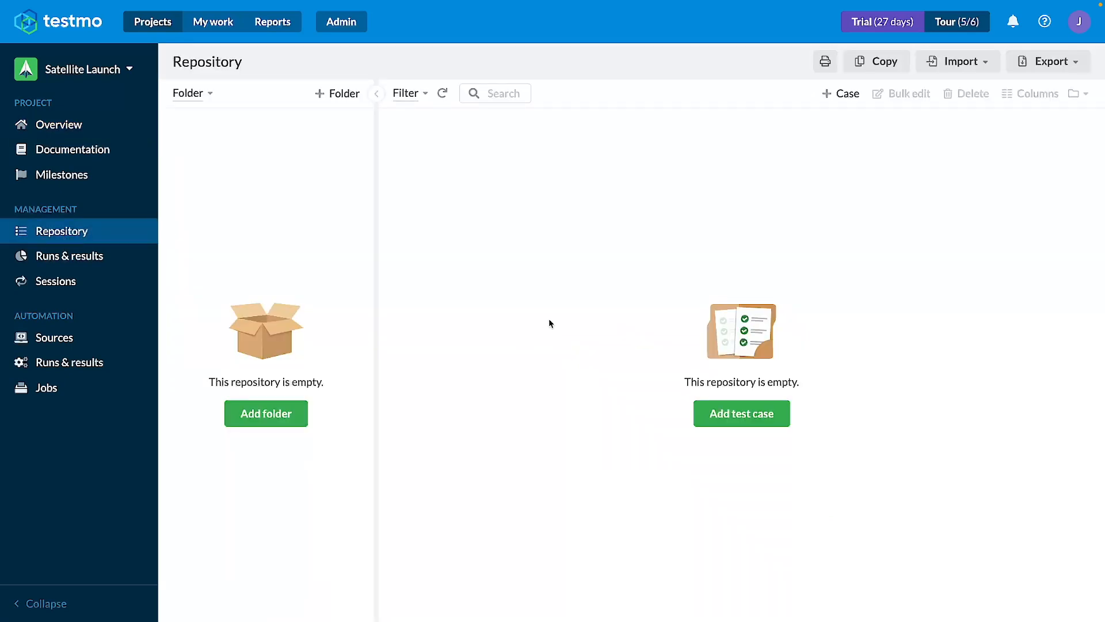
{"action": "left_click", "coordinate": [972, 58]}
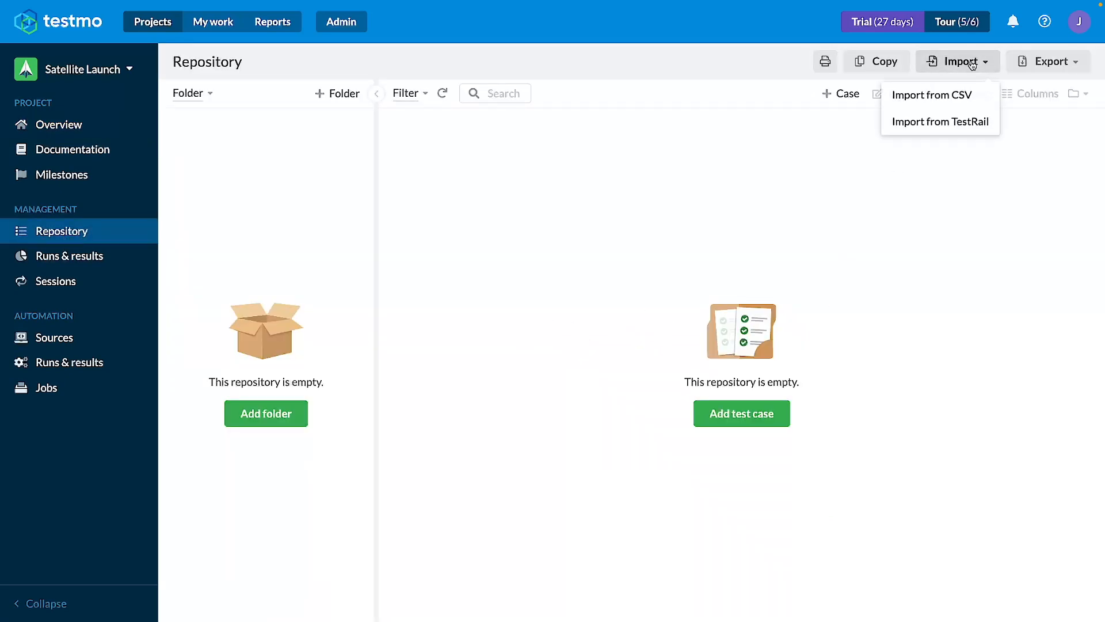
{"action": "left_click", "coordinate": [709, 231]}
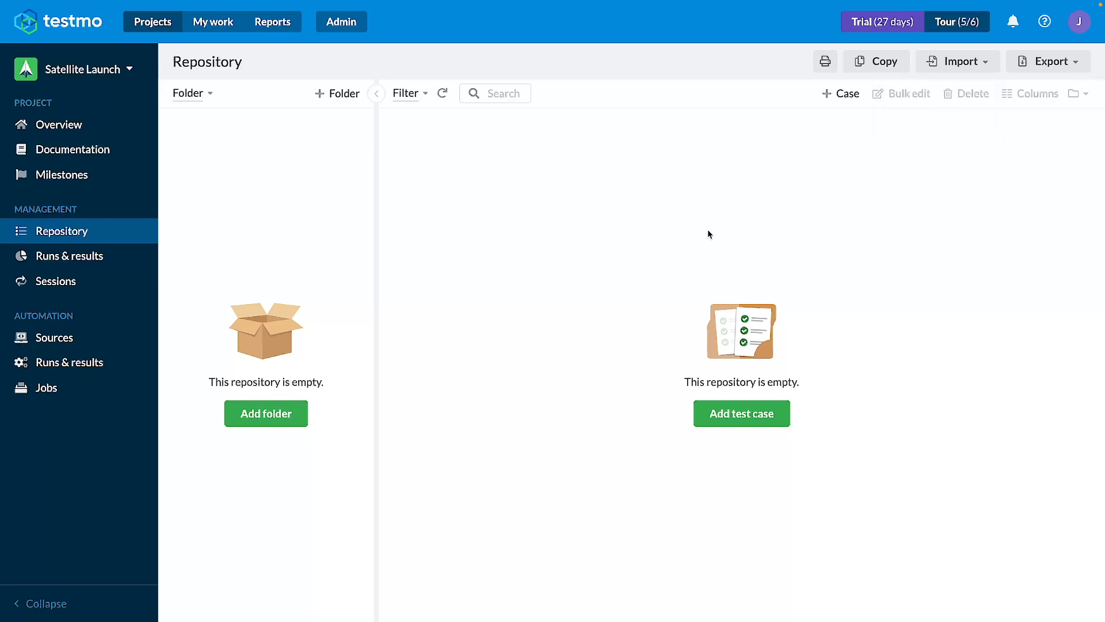
- Switch to the Tests with steps spreadsheet and examine the step rows of the "Check ground-to-space communication" test
{"action": "key", "text": "alt+Tab"}
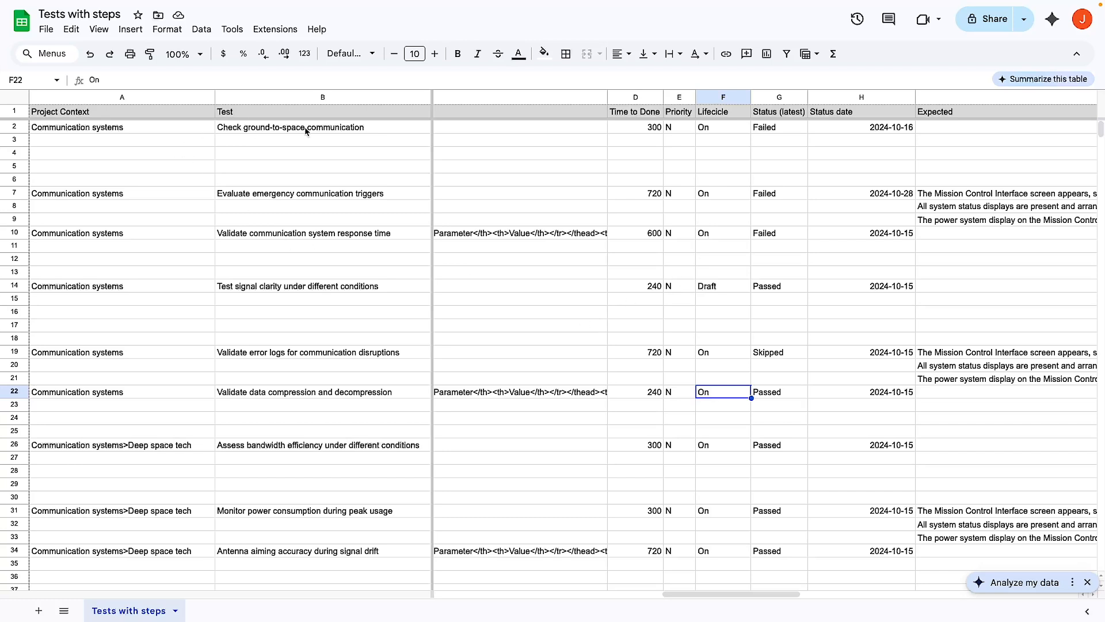
{"action": "left_click", "coordinate": [319, 129]}
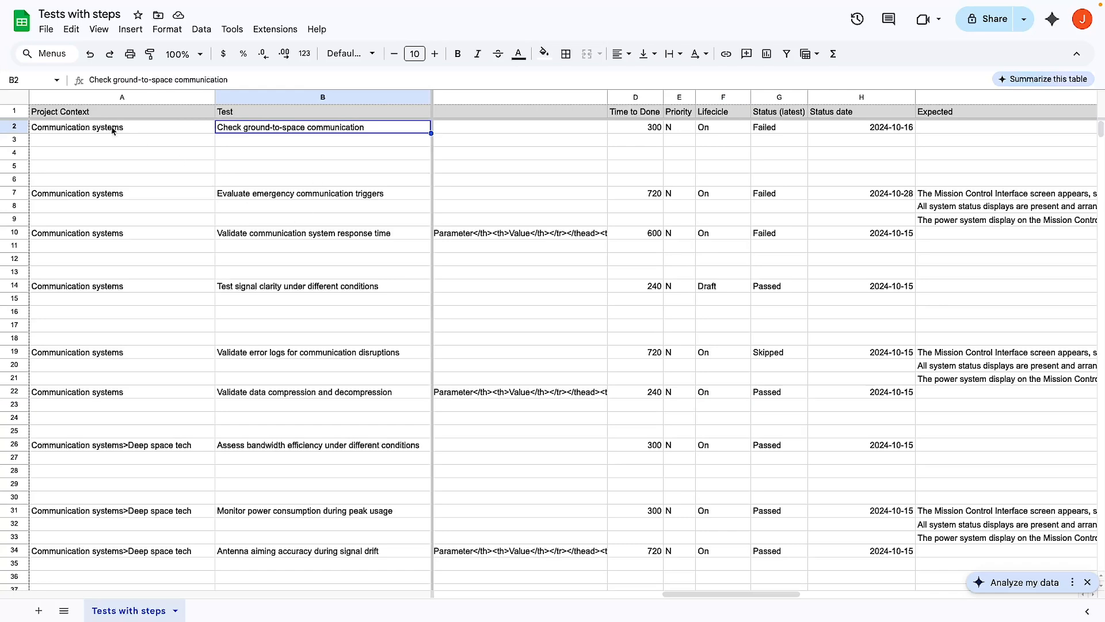
{"action": "scroll", "coordinate": [323, 130], "scroll_direction": "right", "scroll_amount": 10}
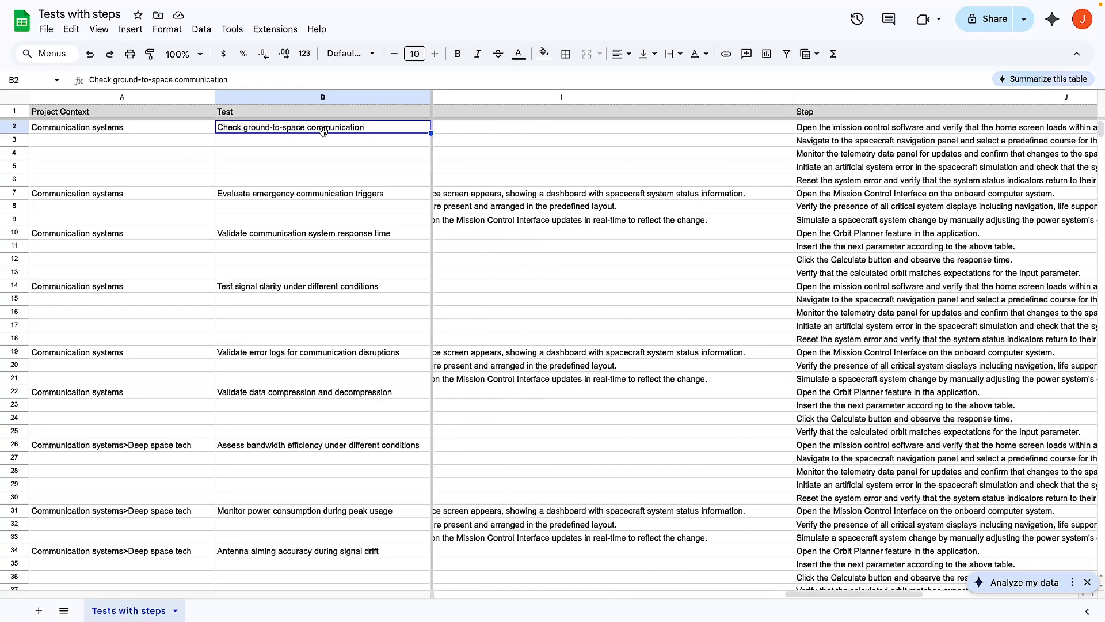
{"action": "left_click", "coordinate": [616, 131]}
{"action": "left_click", "coordinate": [609, 145]}
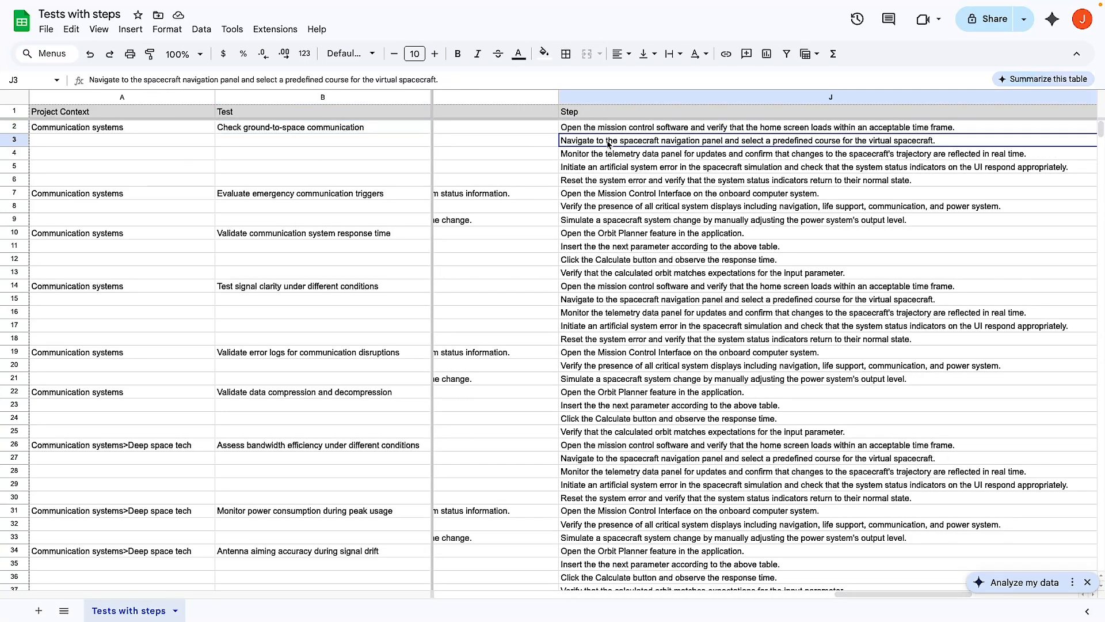
{"action": "left_click", "coordinate": [609, 157]}
{"action": "left_click", "coordinate": [609, 168]}
{"action": "left_click", "coordinate": [609, 181]}
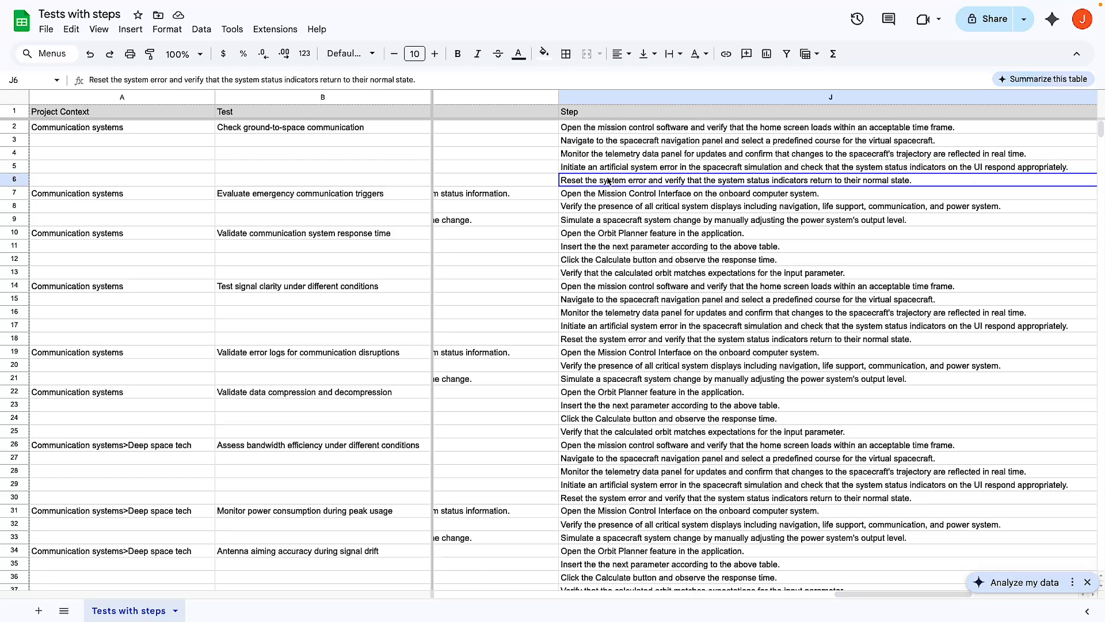
- Switch to the Tests without steps spreadsheet and examine its header row and the first test's Description and Expected cells
{"action": "key", "text": "alt+Tab"}
{"action": "key", "text": "alt+Tab"}
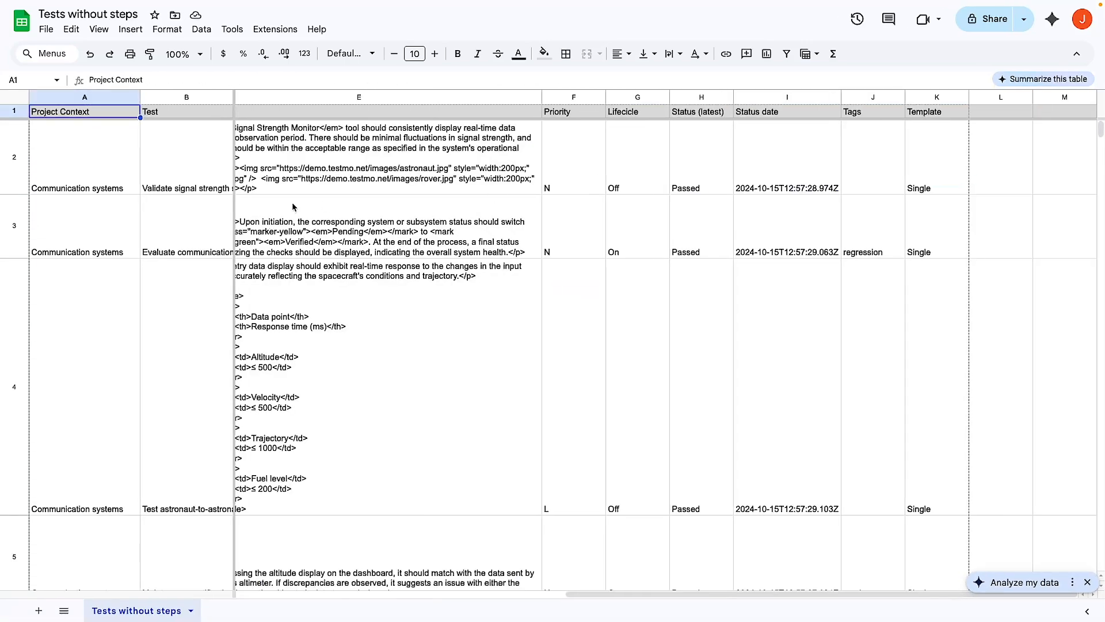
{"action": "scroll", "coordinate": [292, 207], "scroll_direction": "left", "scroll_amount": 10}
{"action": "left_click", "coordinate": [362, 156]}
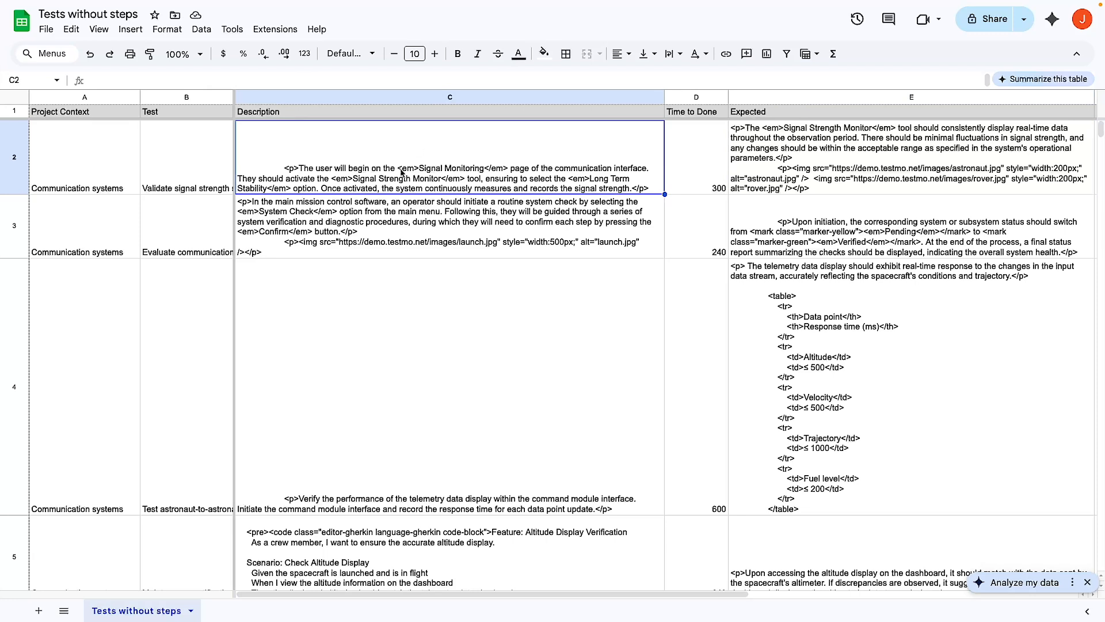
{"action": "left_click", "coordinate": [778, 163]}
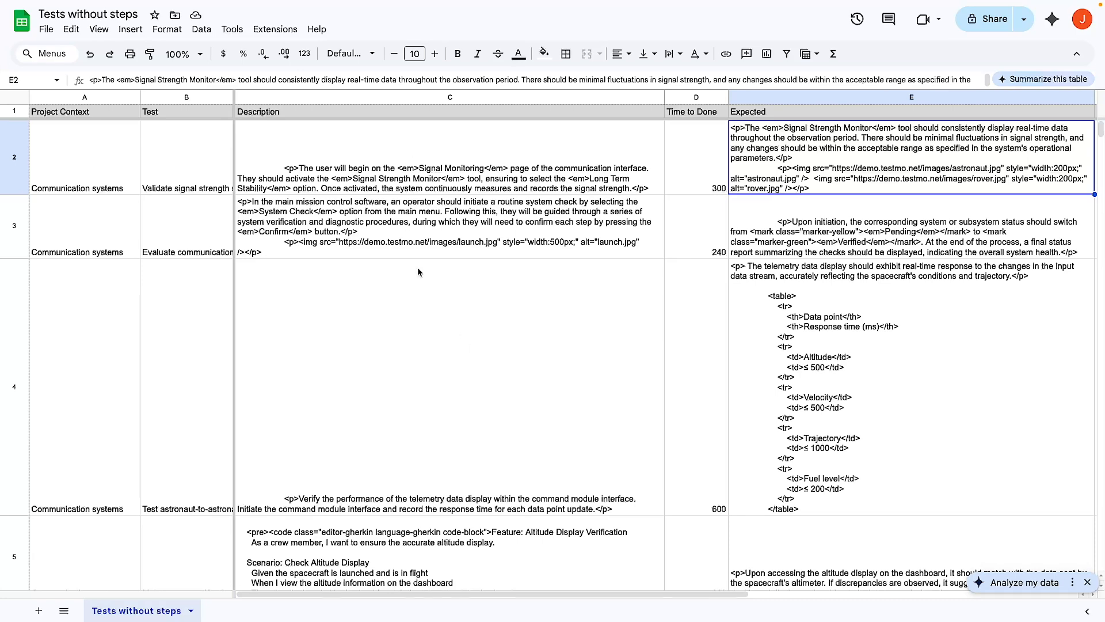
{"action": "key", "text": "ctrl+Home"}
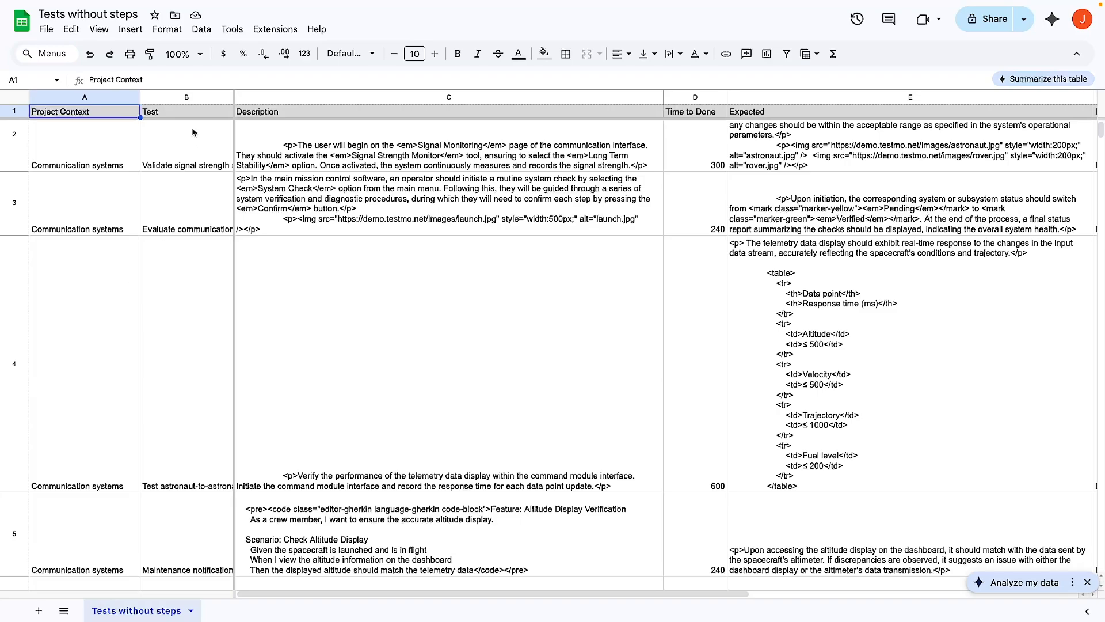
{"action": "left_click", "coordinate": [190, 111]}
- Return to the Testmo repository, open the form for a new test case and review its available fields
{"action": "key", "text": "alt+Tab"}
{"action": "key", "text": "Tab"}
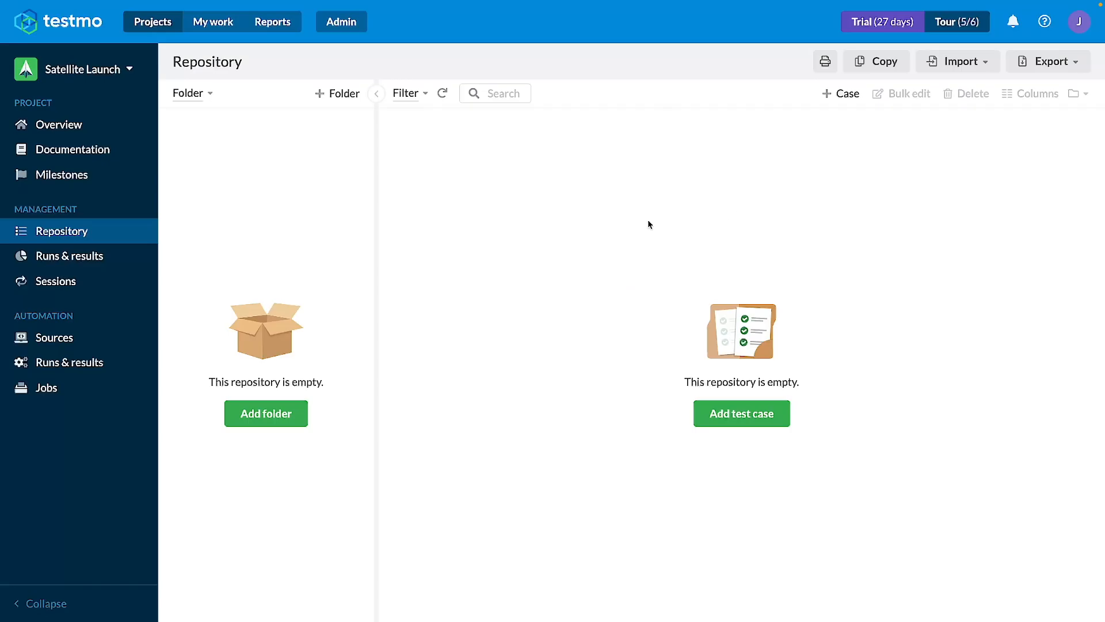
{"action": "left_click", "coordinate": [835, 95]}
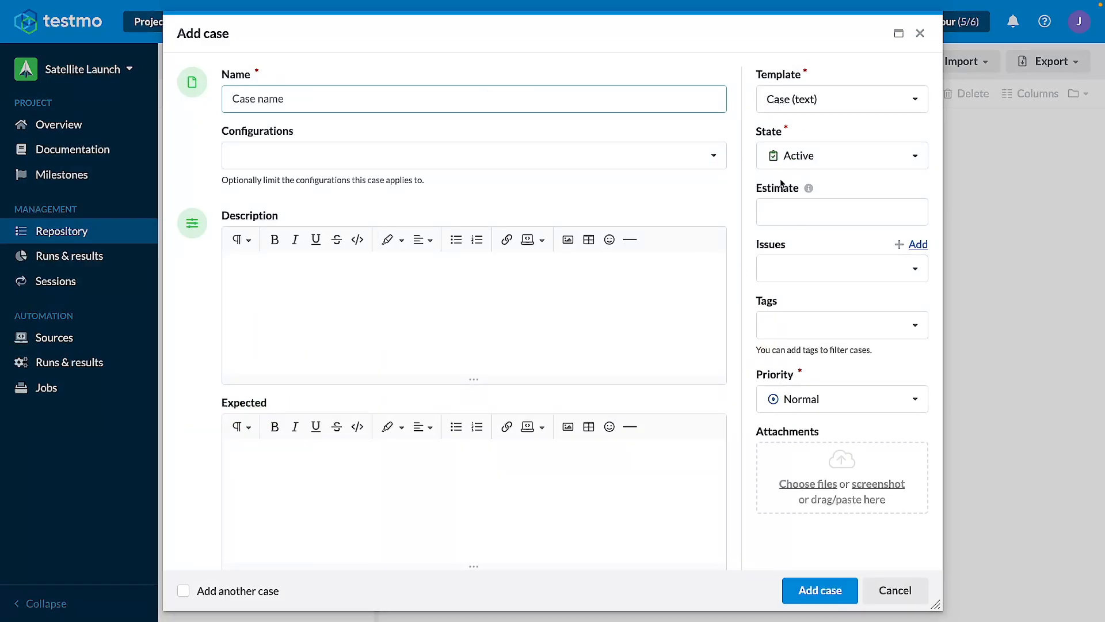
{"action": "scroll", "coordinate": [626, 530], "scroll_direction": "down", "scroll_amount": 1}
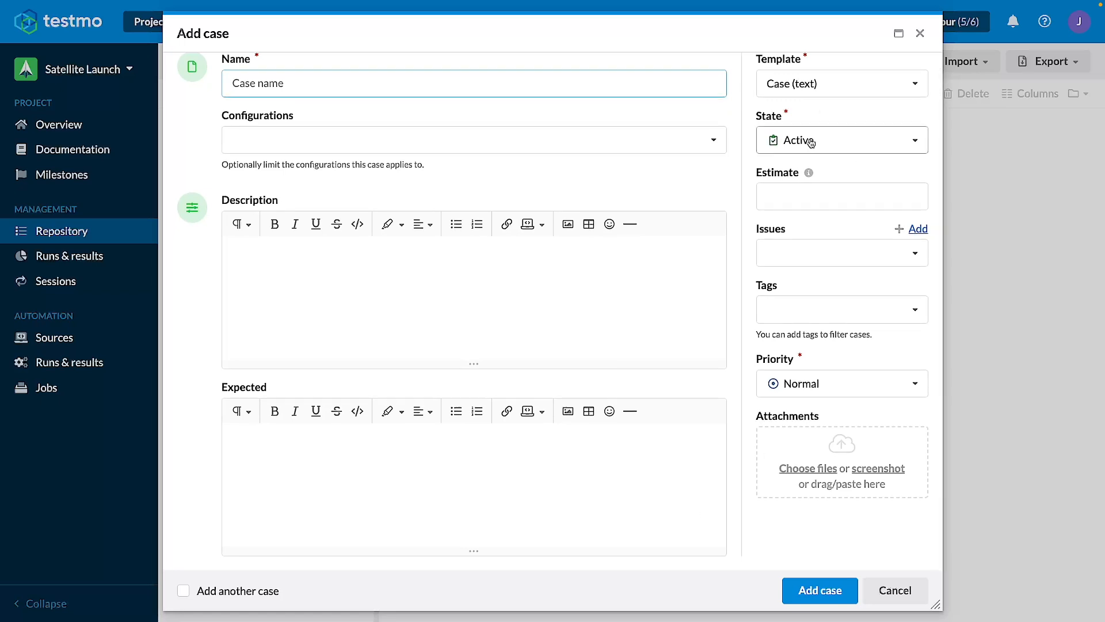
{"action": "scroll", "coordinate": [627, 173], "scroll_direction": "up", "scroll_amount": 1}
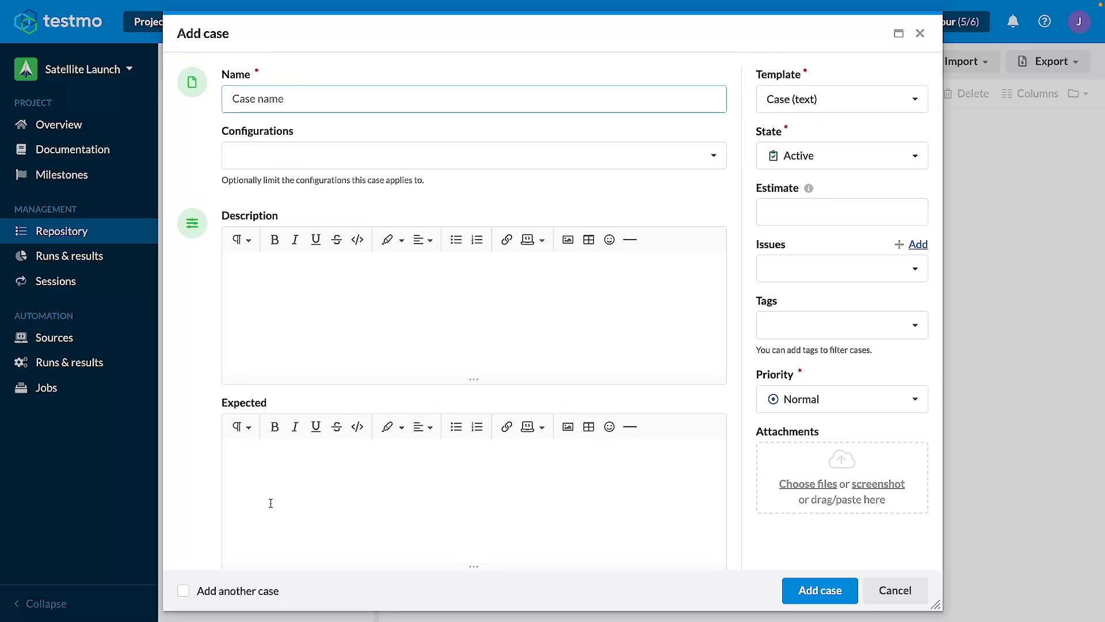
{"action": "scroll", "coordinate": [270, 503], "scroll_direction": "down", "scroll_amount": 1}
{"action": "scroll", "coordinate": [844, 100], "scroll_direction": "up", "scroll_amount": 1}
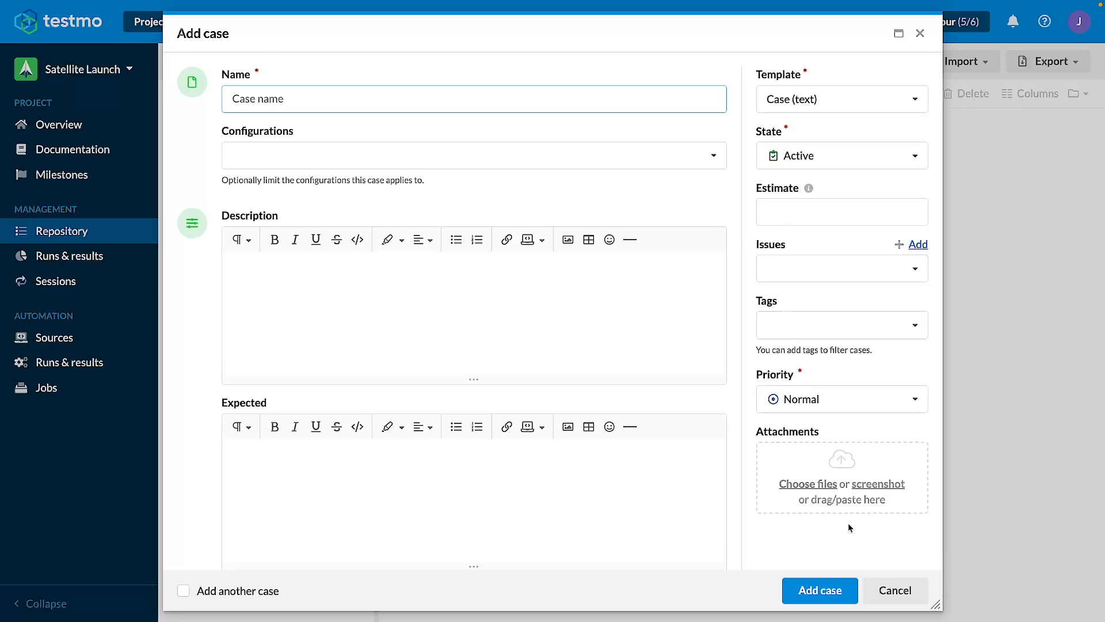
- Show the Tests without steps spreadsheet beside the new case form and compare its Project Context, Test, Description and Time to Done columns with the fields
{"action": "mouse_move", "coordinate": [3, 242]}
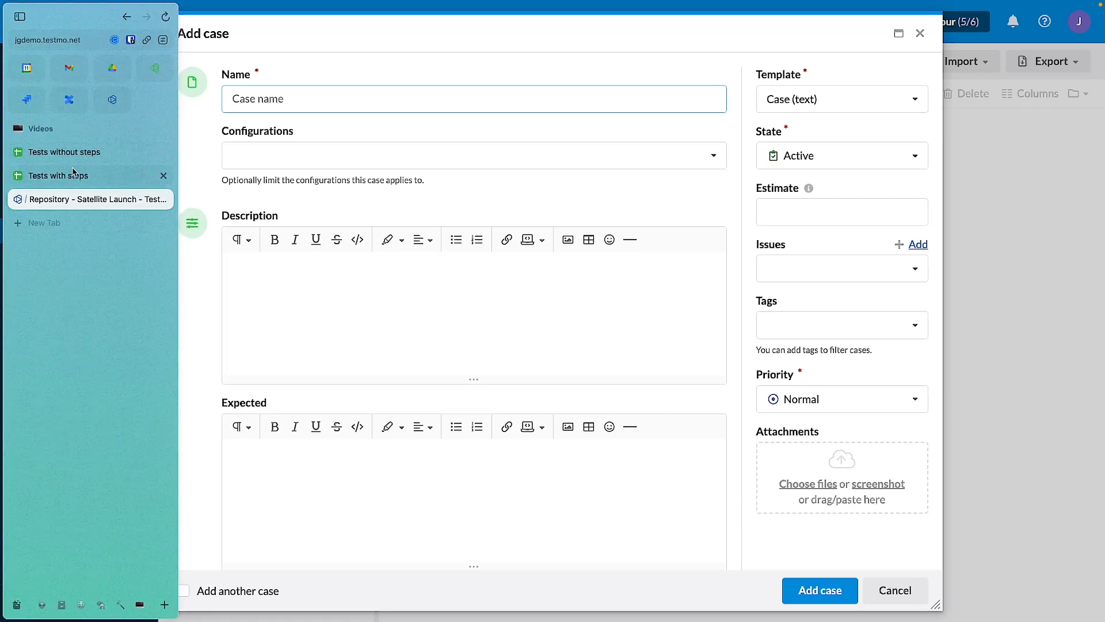
{"action": "left_click_drag", "start_coordinate": [80, 154], "coordinate": [844, 397]}
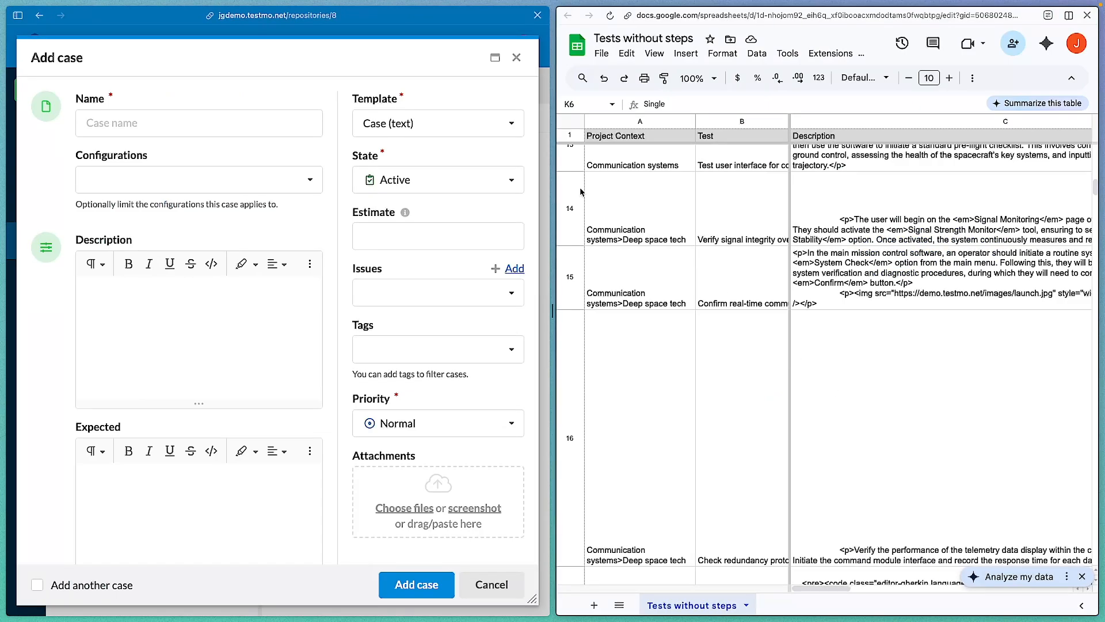
{"action": "scroll", "coordinate": [581, 192], "scroll_direction": "up", "scroll_amount": 10}
{"action": "left_click", "coordinate": [638, 138]}
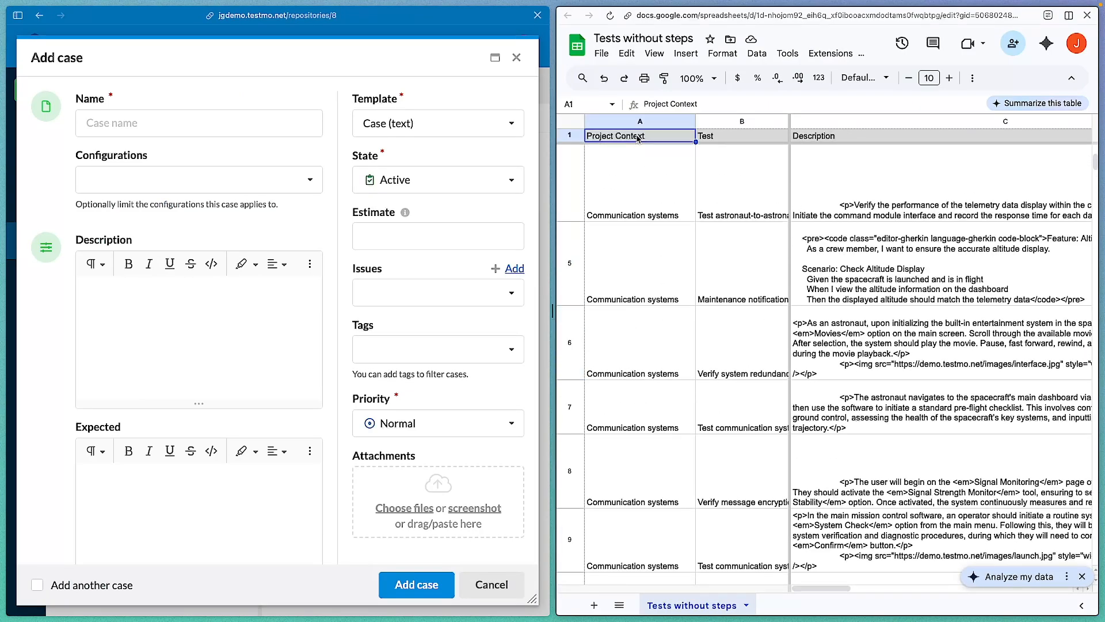
{"action": "left_click", "coordinate": [288, 125]}
{"action": "left_click", "coordinate": [717, 139]}
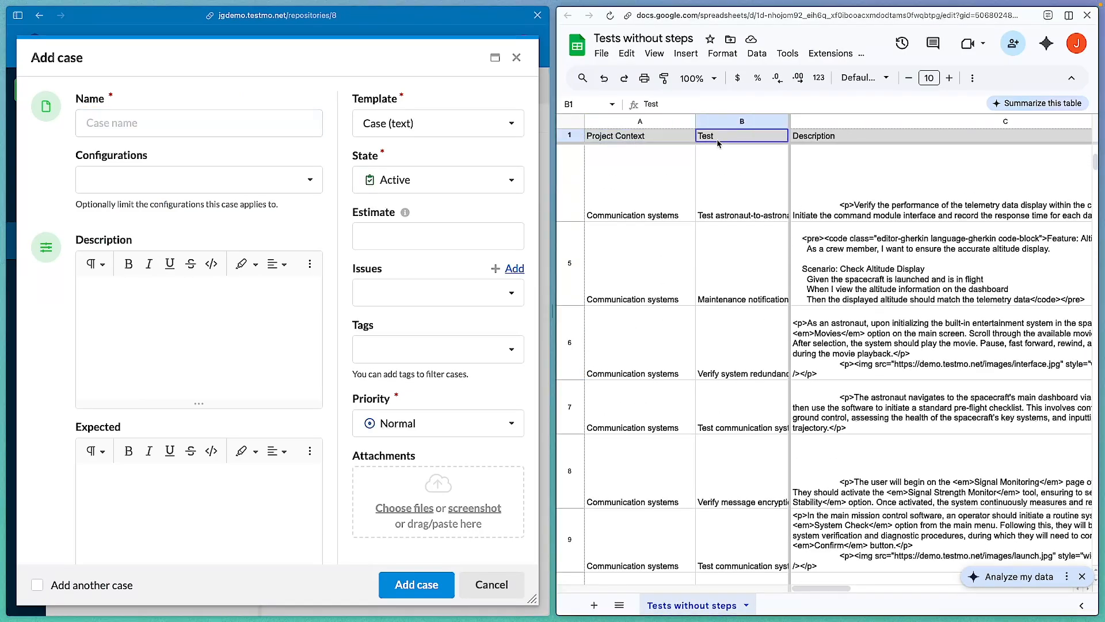
{"action": "left_click", "coordinate": [876, 140]}
{"action": "scroll", "coordinate": [863, 138], "scroll_direction": "right", "scroll_amount": 6}
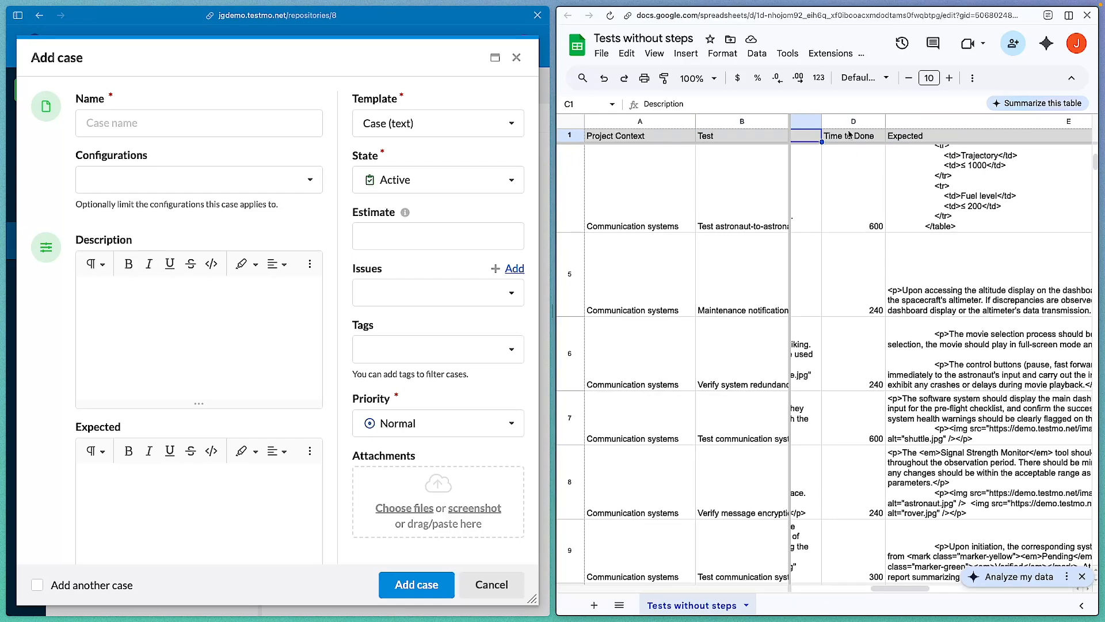
{"action": "left_click", "coordinate": [849, 134]}
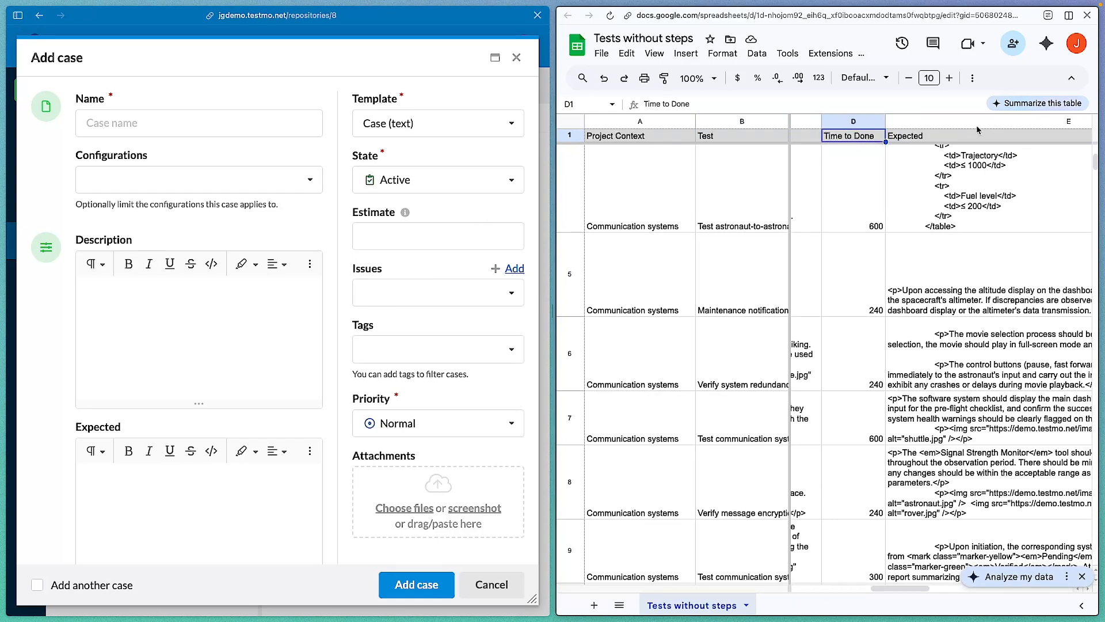
- Compare the spreadsheet's Expected, Priority, Lifecicle, Status, Status date, Tags and Template columns with the new case form's fields
{"action": "scroll", "coordinate": [952, 224], "scroll_direction": "right", "scroll_amount": 4}
{"action": "scroll", "coordinate": [952, 224], "scroll_direction": "right", "scroll_amount": 5}
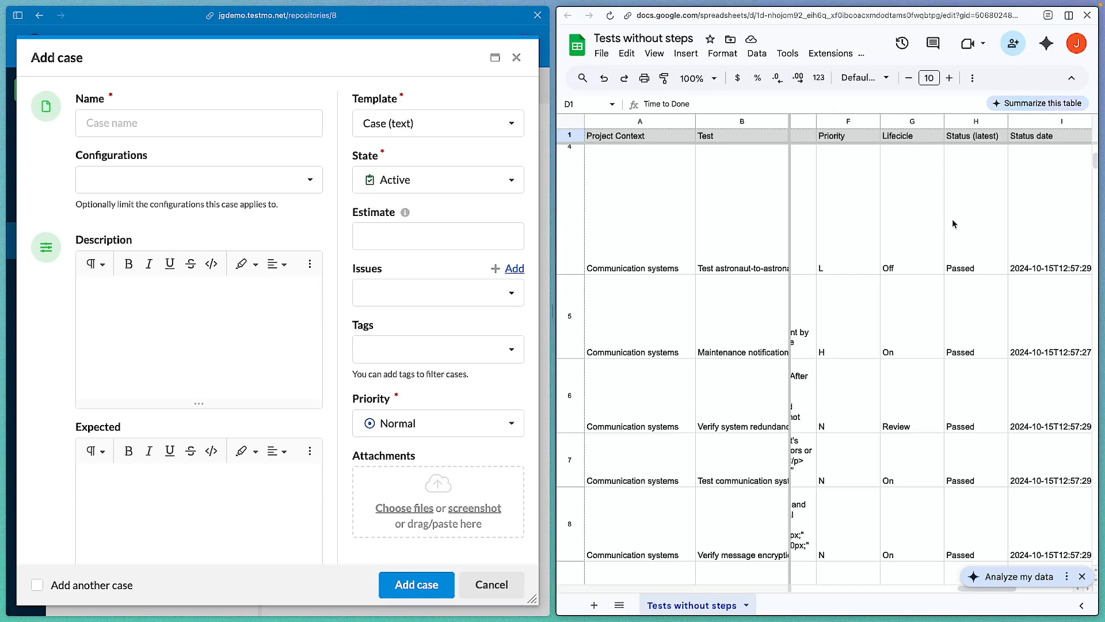
{"action": "scroll", "coordinate": [952, 224], "scroll_direction": "right", "scroll_amount": 1}
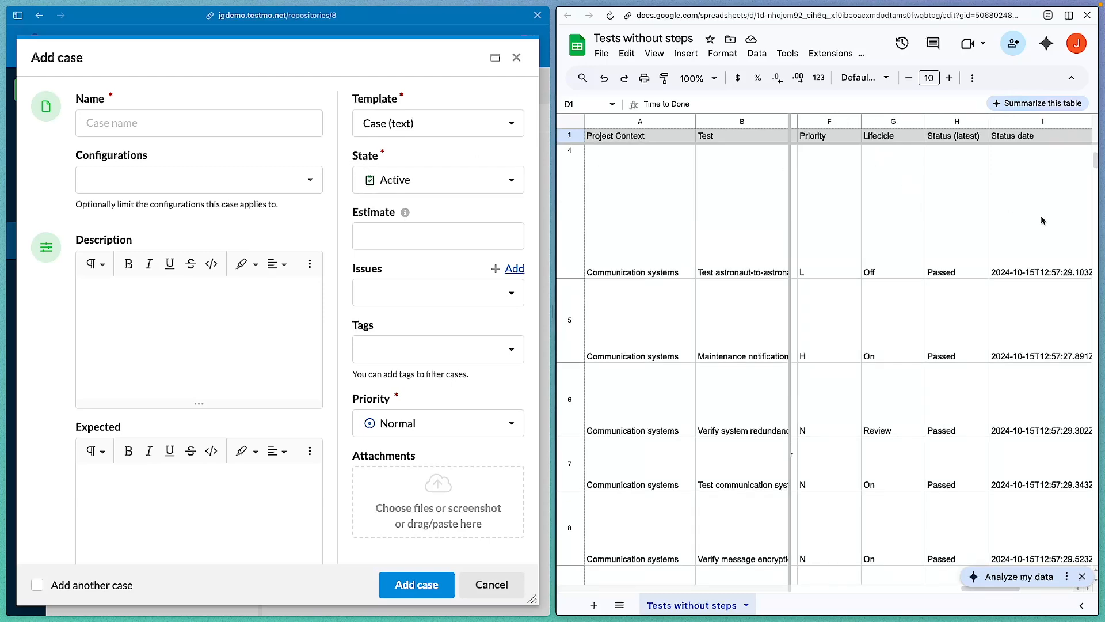
{"action": "scroll", "coordinate": [1043, 220], "scroll_direction": "right", "scroll_amount": 2}
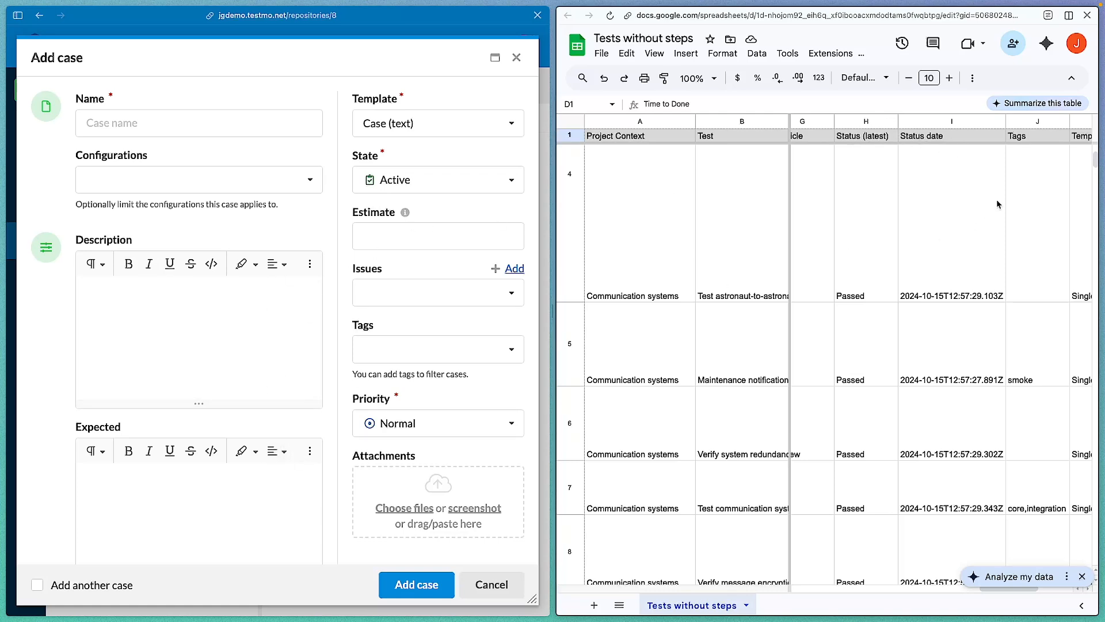
{"action": "scroll", "coordinate": [998, 204], "scroll_direction": "right", "scroll_amount": 3}
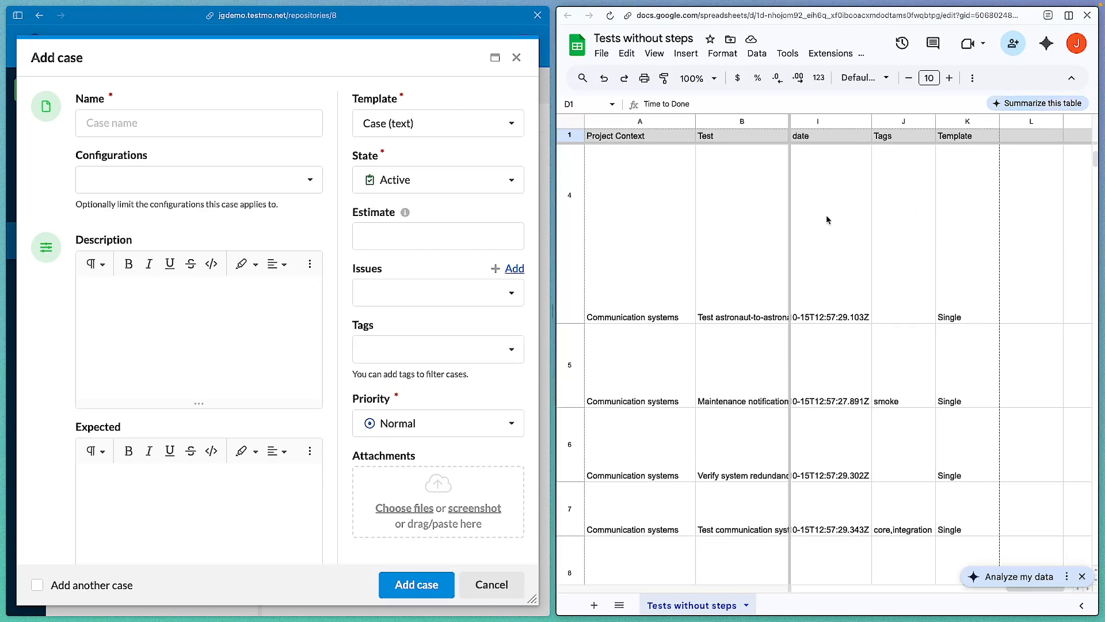
{"action": "scroll", "coordinate": [826, 220], "scroll_direction": "left", "scroll_amount": 4}
{"action": "scroll", "coordinate": [827, 220], "scroll_direction": "down", "scroll_amount": 1}
{"action": "scroll", "coordinate": [826, 220], "scroll_direction": "right", "scroll_amount": 1}
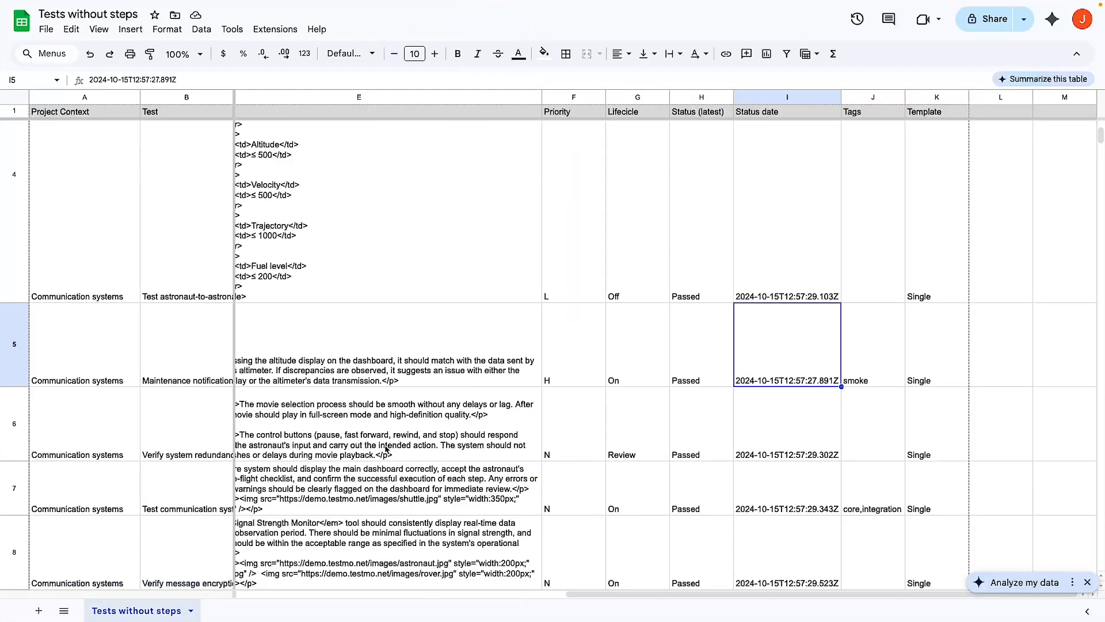
- Examine the Tags column values through the rows of the Tests without steps spreadsheet
{"action": "scroll", "coordinate": [387, 449], "scroll_direction": "down", "scroll_amount": 1}
{"action": "scroll", "coordinate": [387, 450], "scroll_direction": "down", "scroll_amount": 1}
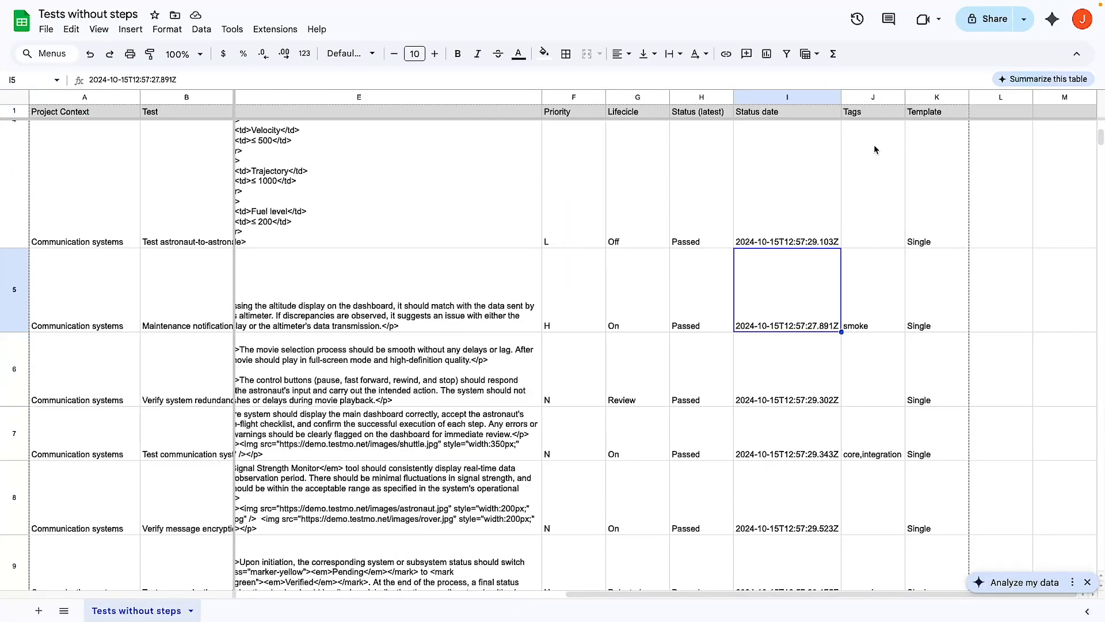
{"action": "left_click", "coordinate": [865, 164]}
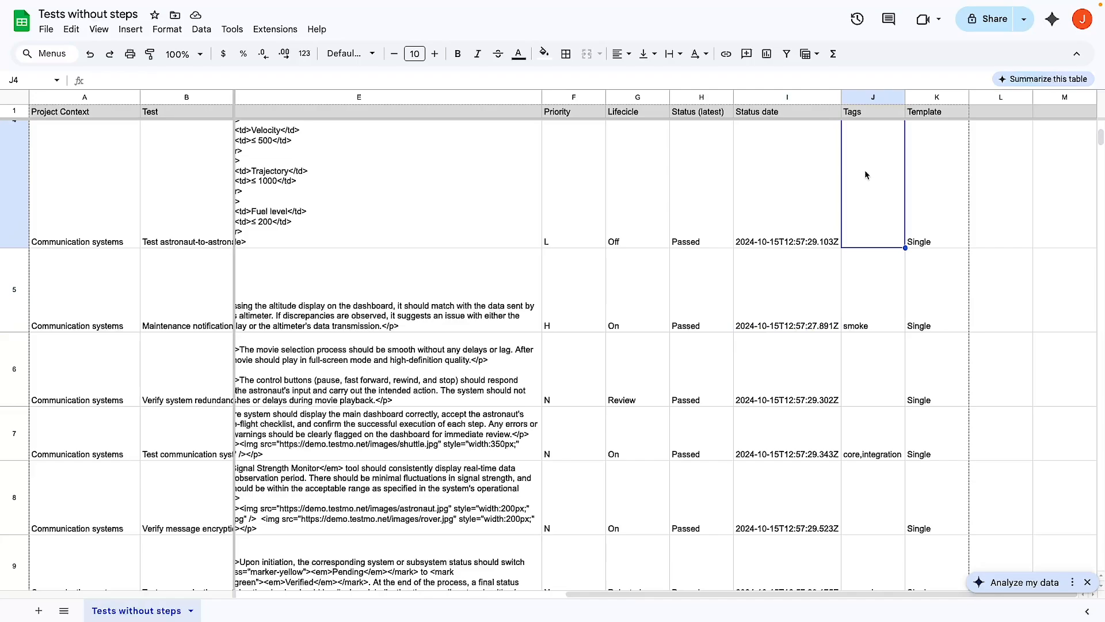
{"action": "left_click", "coordinate": [865, 282]}
{"action": "scroll", "coordinate": [867, 314], "scroll_direction": "down", "scroll_amount": 8}
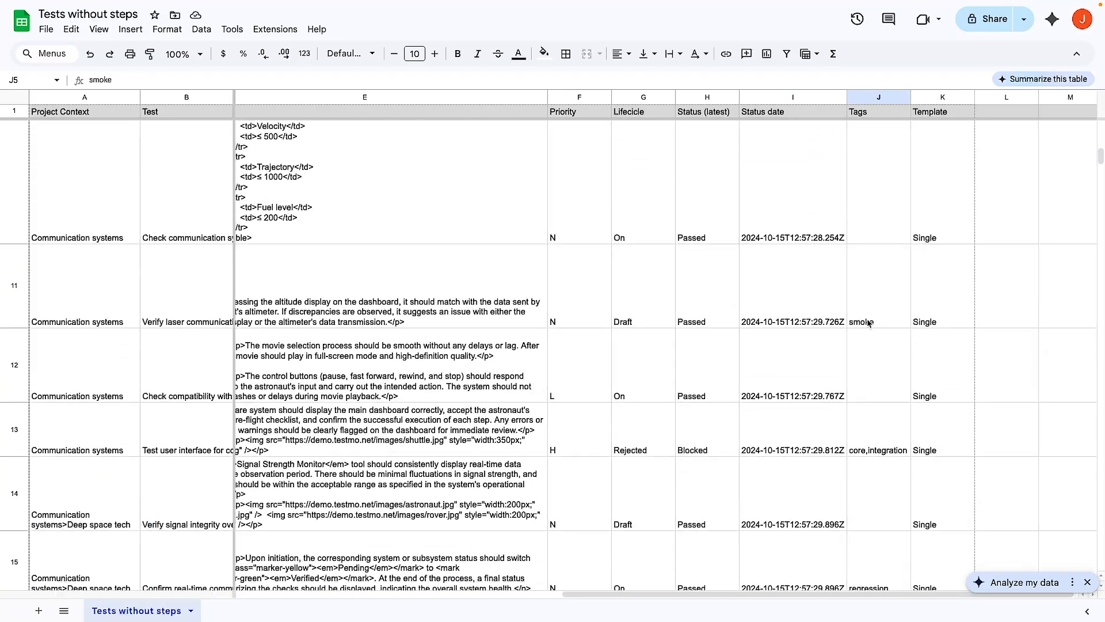
{"action": "scroll", "coordinate": [867, 323], "scroll_direction": "down", "scroll_amount": 12}
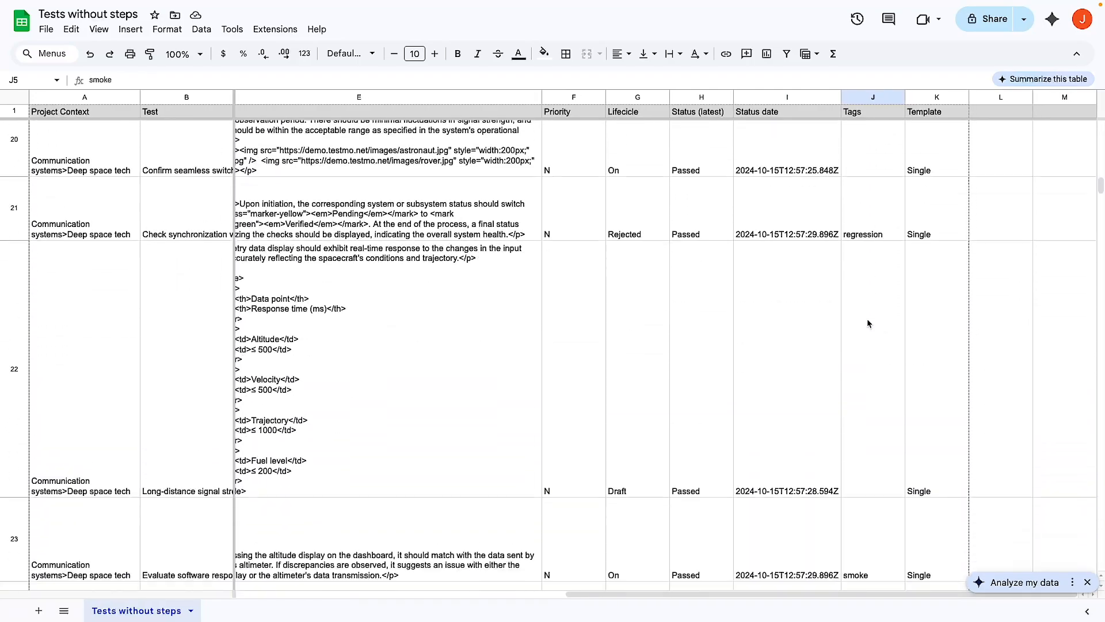
{"action": "scroll", "coordinate": [868, 323], "scroll_direction": "down", "scroll_amount": 15}
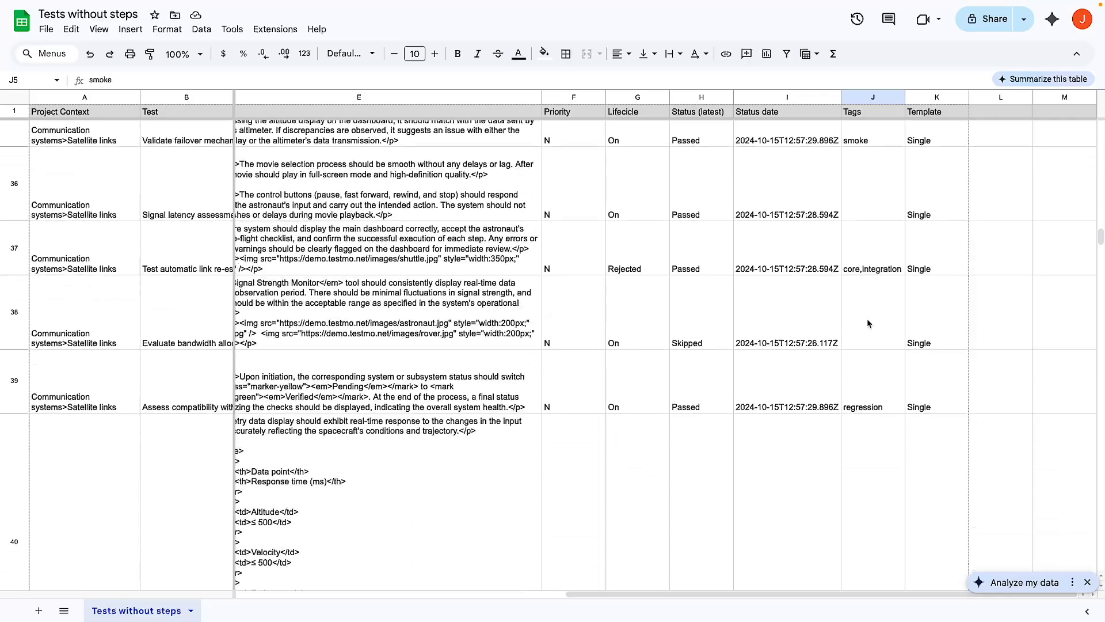
{"action": "scroll", "coordinate": [867, 324], "scroll_direction": "down", "scroll_amount": 12}
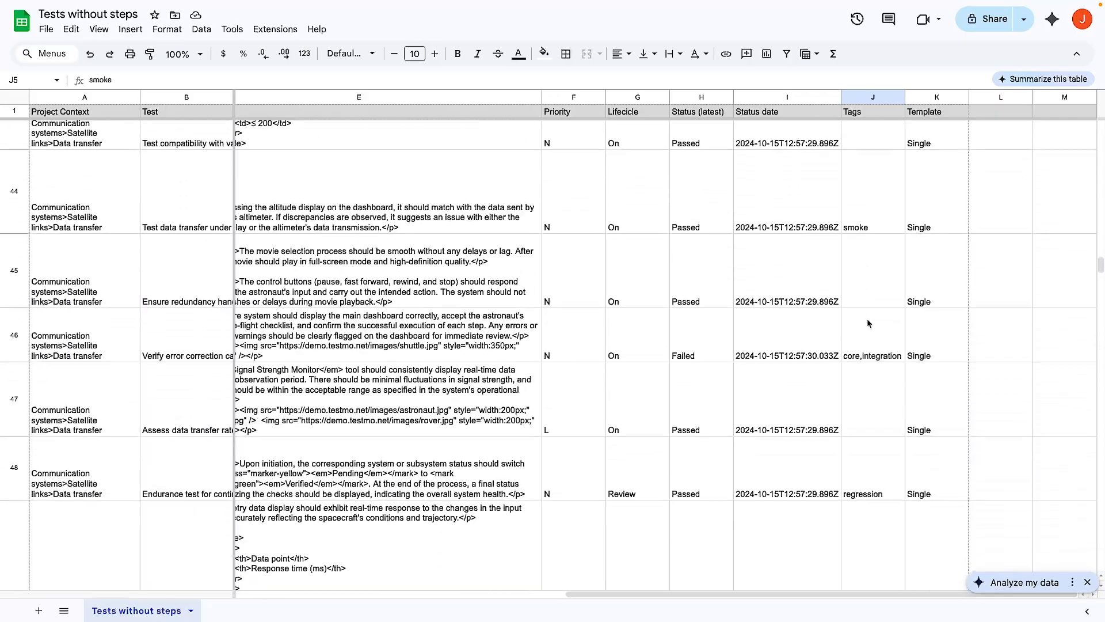
- Copy the tag list regression, smoke, core and integration below the Tests without steps table
{"action": "scroll", "coordinate": [868, 323], "scroll_direction": "down", "scroll_amount": 15}
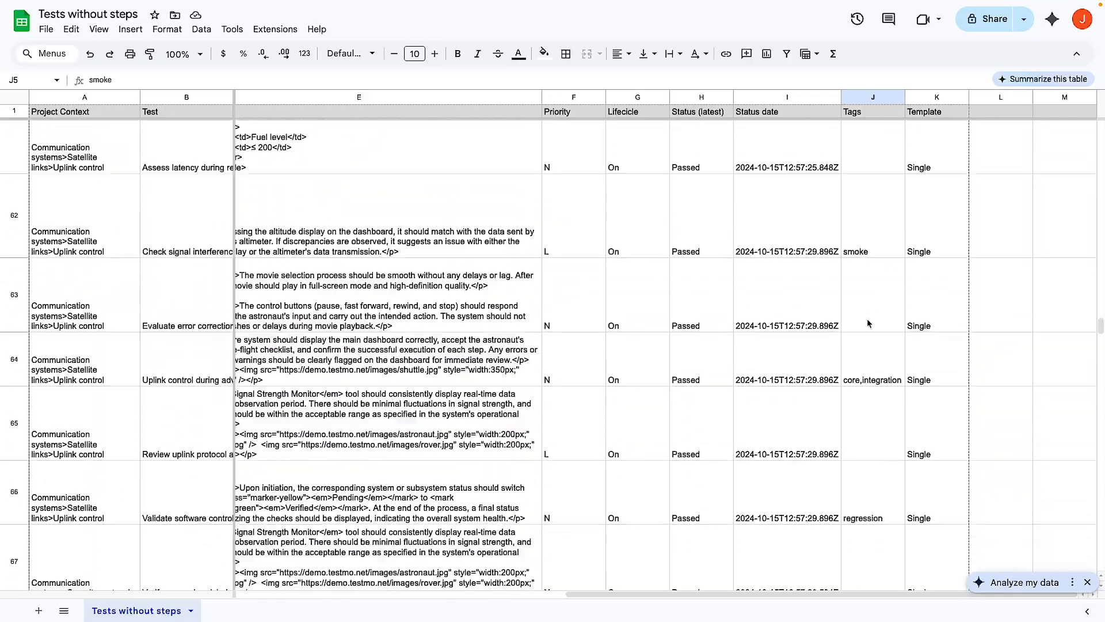
{"action": "scroll", "coordinate": [868, 324], "scroll_direction": "down", "scroll_amount": 4}
{"action": "left_click", "coordinate": [865, 277]}
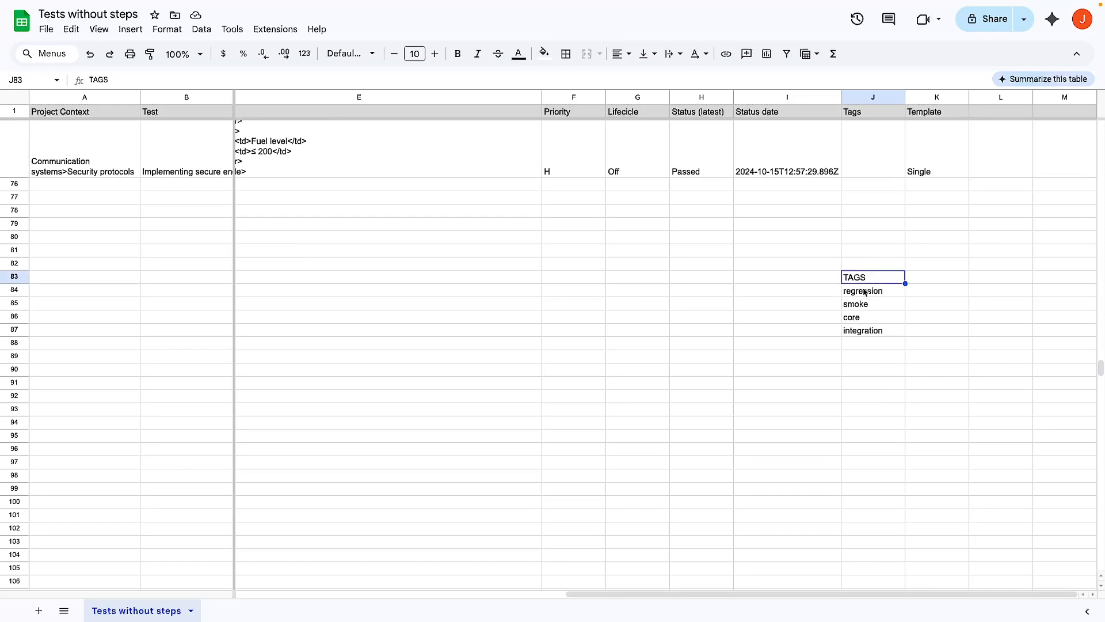
{"action": "left_click", "coordinate": [866, 290]}
{"action": "left_click_drag", "start_coordinate": [865, 305], "coordinate": [865, 336]}
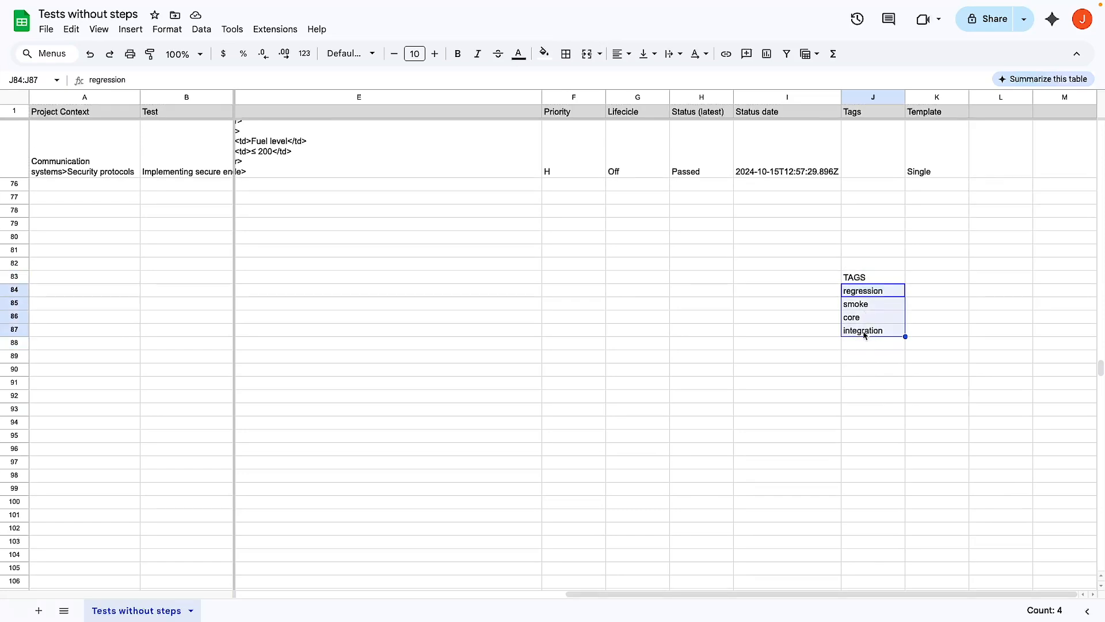
{"action": "key", "text": "super+c"}
- Switch to Testmo, discard the new case form and open the tag administration
{"action": "key", "text": "super+Tab"}
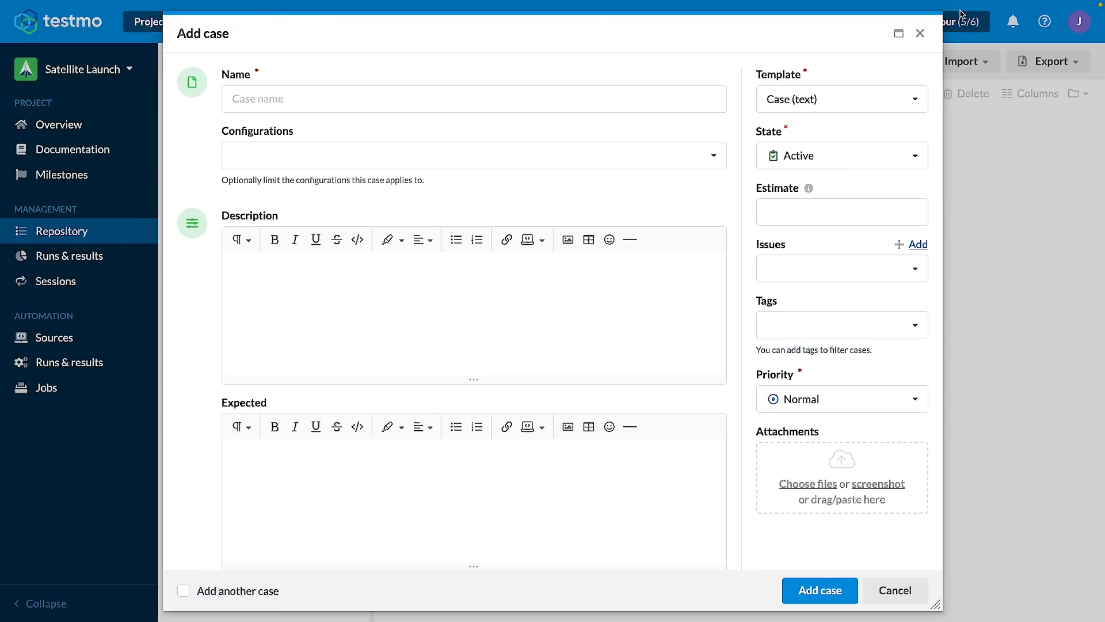
{"action": "left_click", "coordinate": [920, 34]}
{"action": "left_click", "coordinate": [339, 22]}
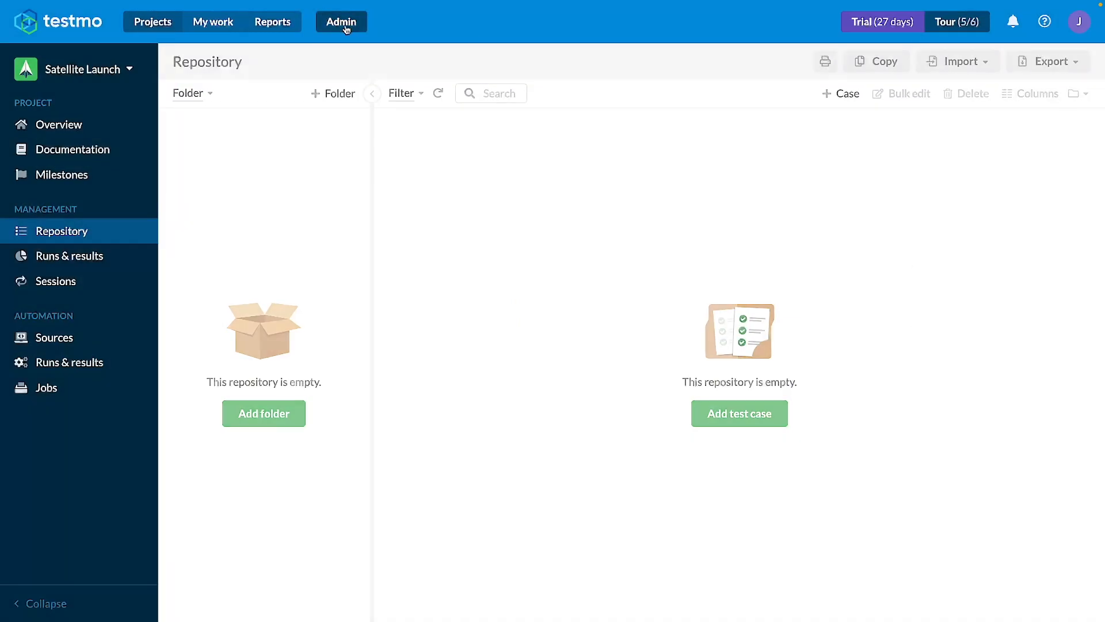
{"action": "left_click", "coordinate": [51, 264]}
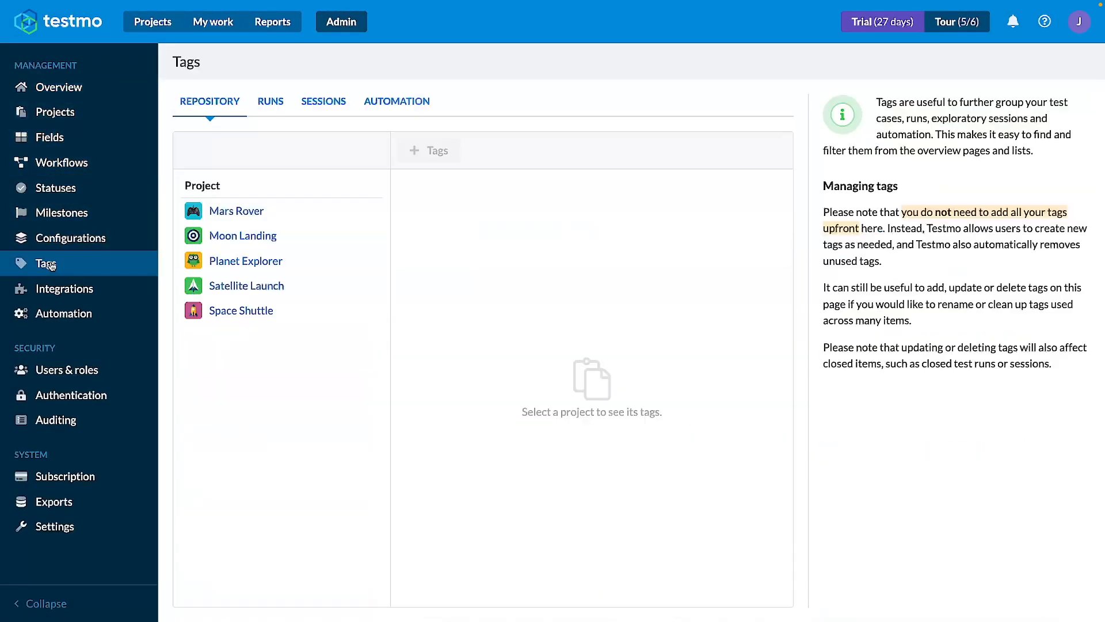
- Add the copied tags regression, smoke, core and integration to the Satellite Launch repository, and go to the projects overview
{"action": "left_click", "coordinate": [261, 286]}
{"action": "left_click", "coordinate": [429, 151]}
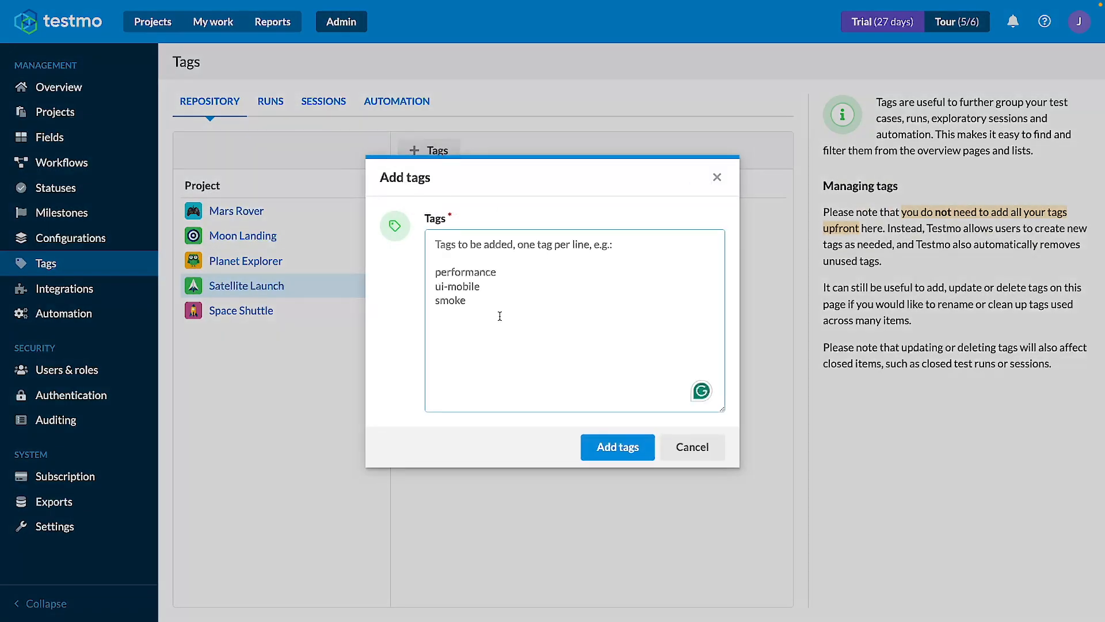
{"action": "key", "text": "ctrl+v"}
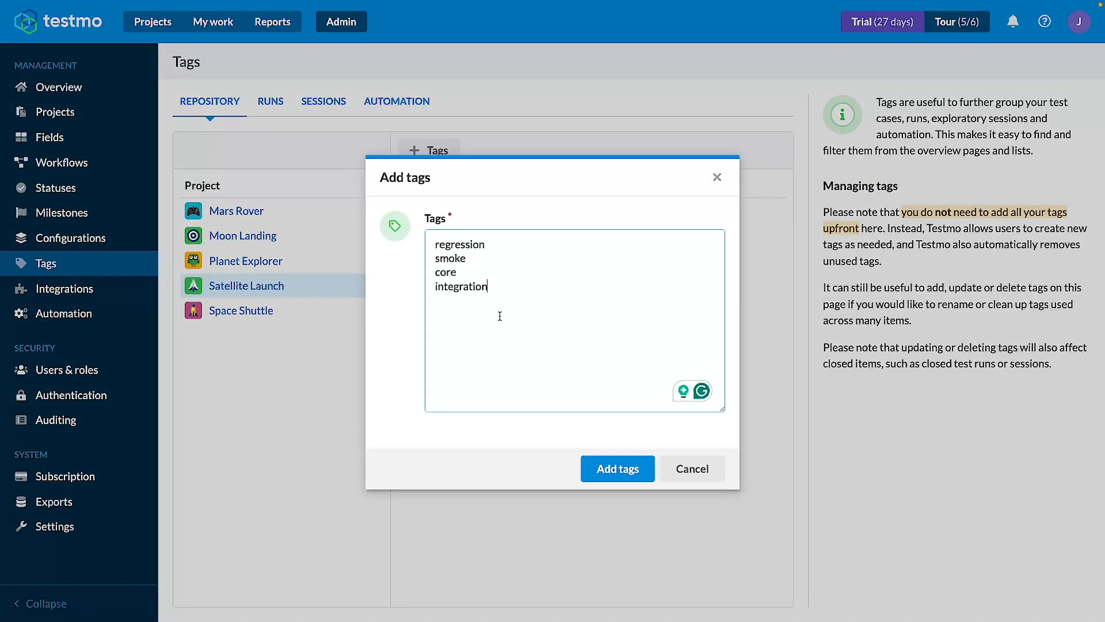
{"action": "left_click", "coordinate": [627, 470]}
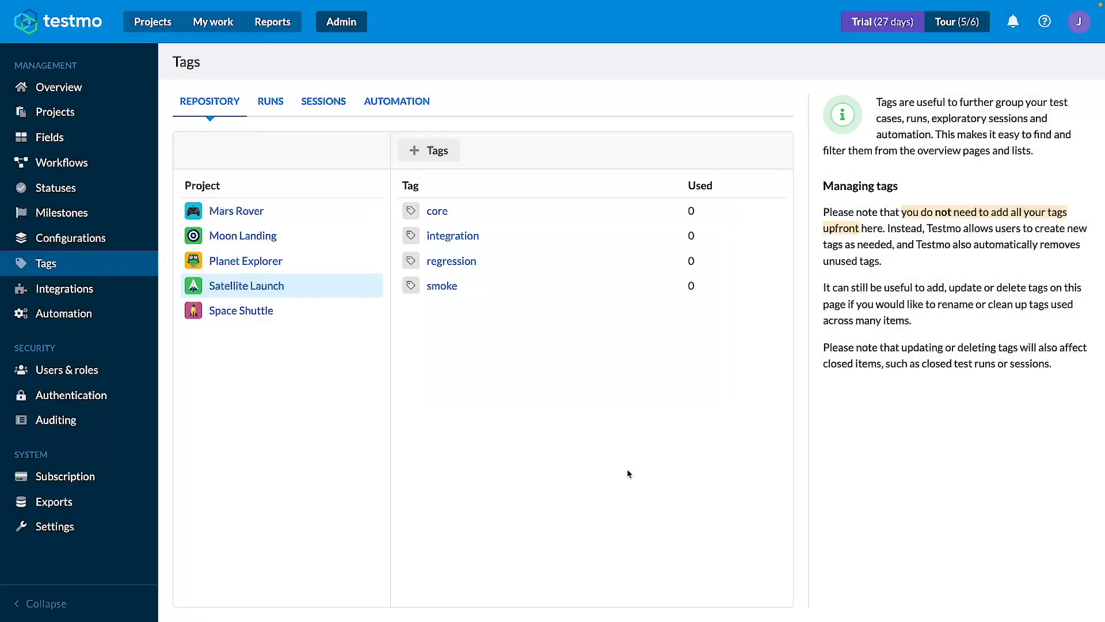
{"action": "mouse_move", "coordinate": [127, 7]}
{"action": "left_click", "coordinate": [152, 22]}
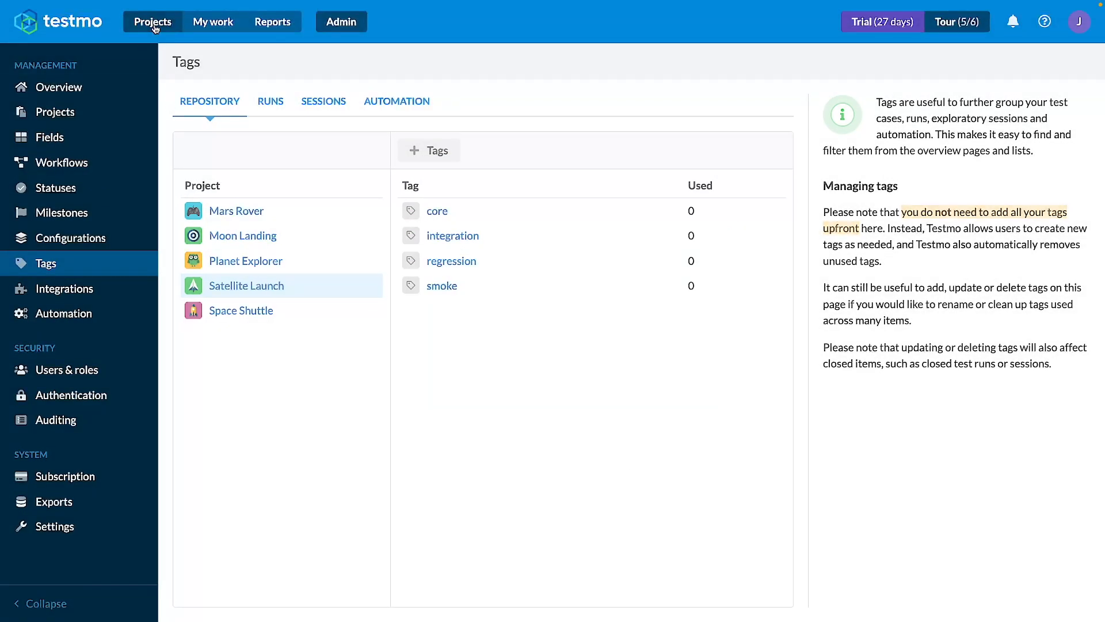
- Return to the Tests without steps spreadsheet and delete the TAGS heading and tag list in J83:J87
{"action": "key", "text": "alt+Tab"}
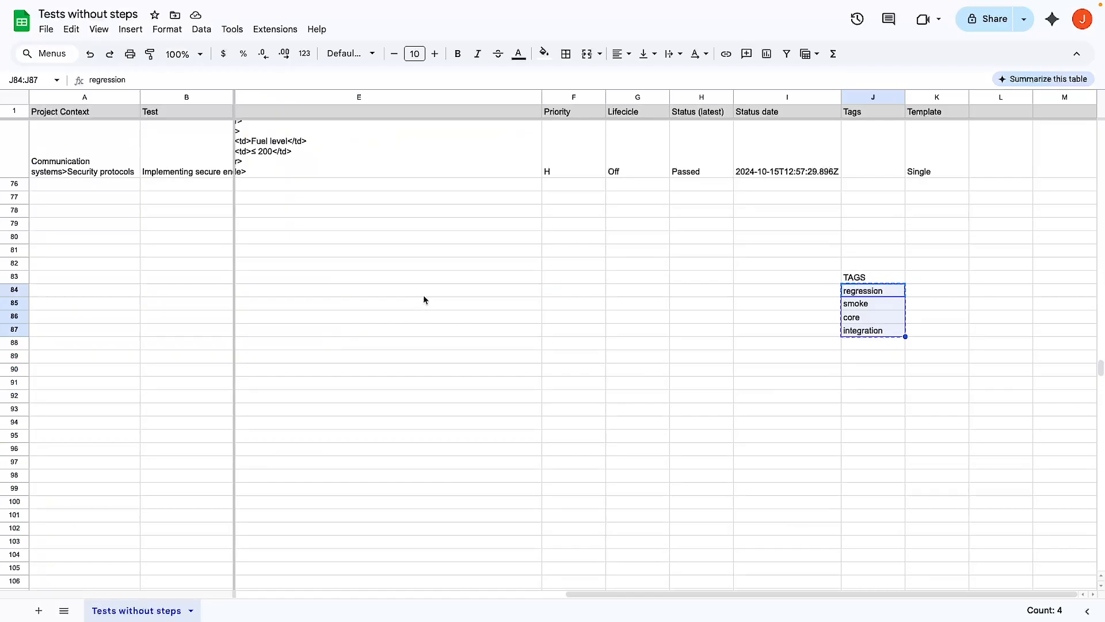
{"action": "left_click_drag", "start_coordinate": [851, 279], "coordinate": [860, 332]}
{"action": "key", "text": "Delete"}
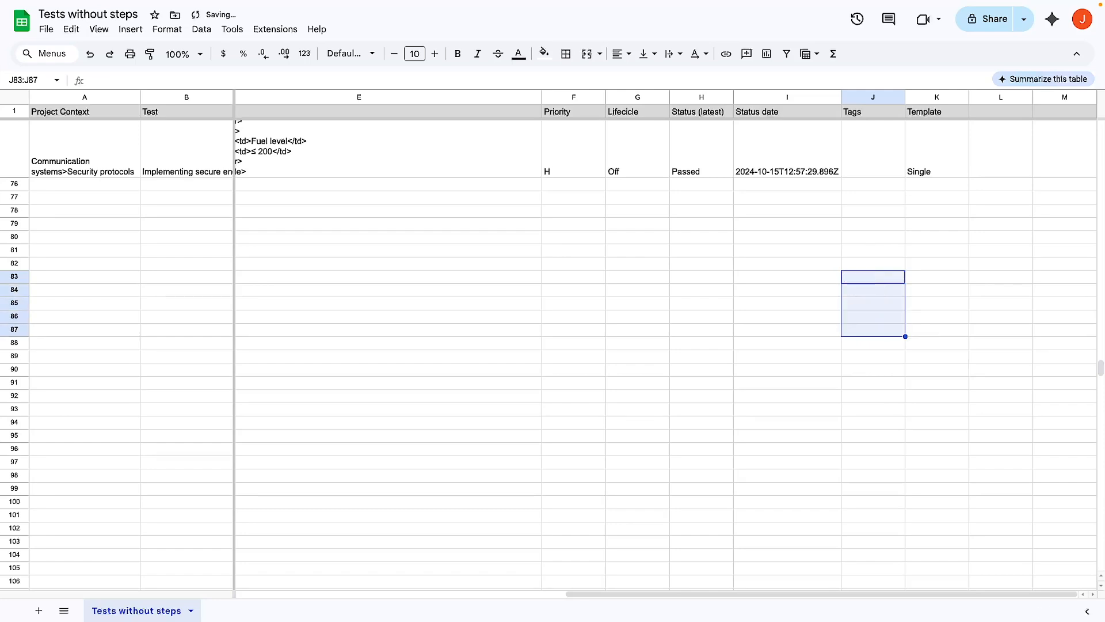
{"action": "key", "text": "Up"}
{"action": "key", "text": "Up"}
{"action": "key", "text": "Up"}
{"action": "key", "text": "Up"}
{"action": "key", "text": "Up"}
{"action": "key", "text": "Up"}
{"action": "key", "text": "Up"}
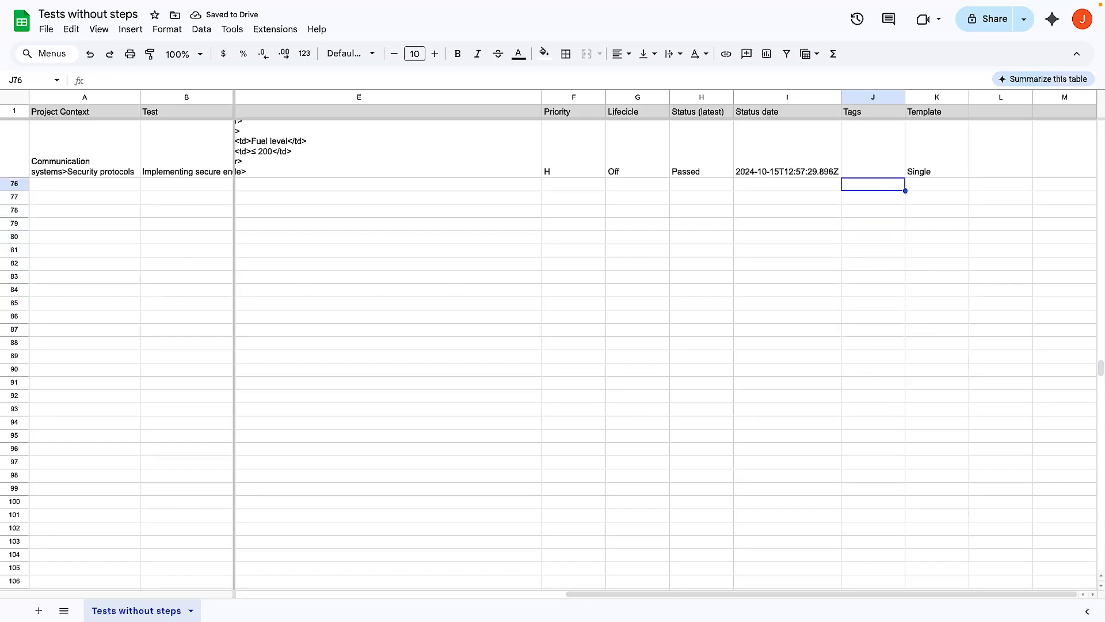
{"action": "scroll", "coordinate": [855, 385], "scroll_direction": "up", "scroll_amount": 3}
{"action": "scroll", "coordinate": [855, 385], "scroll_direction": "left", "scroll_amount": 2}
{"action": "left_click", "coordinate": [855, 385]}
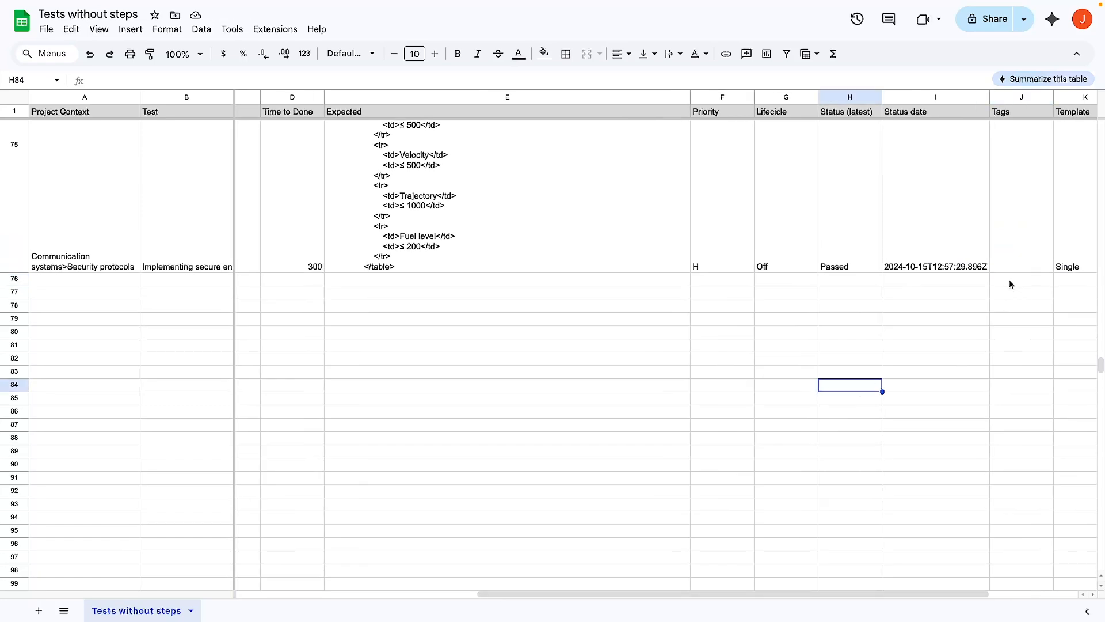
{"action": "left_click", "coordinate": [900, 415]}
{"action": "left_click", "coordinate": [901, 482]}
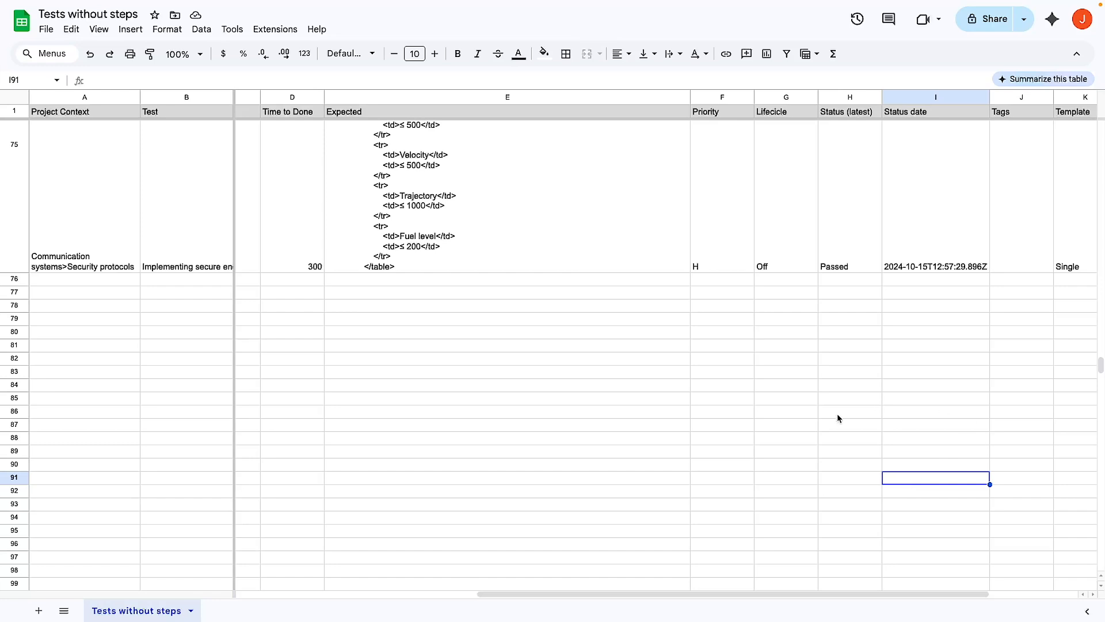
{"action": "left_click_drag", "start_coordinate": [907, 482], "coordinate": [652, 476]}
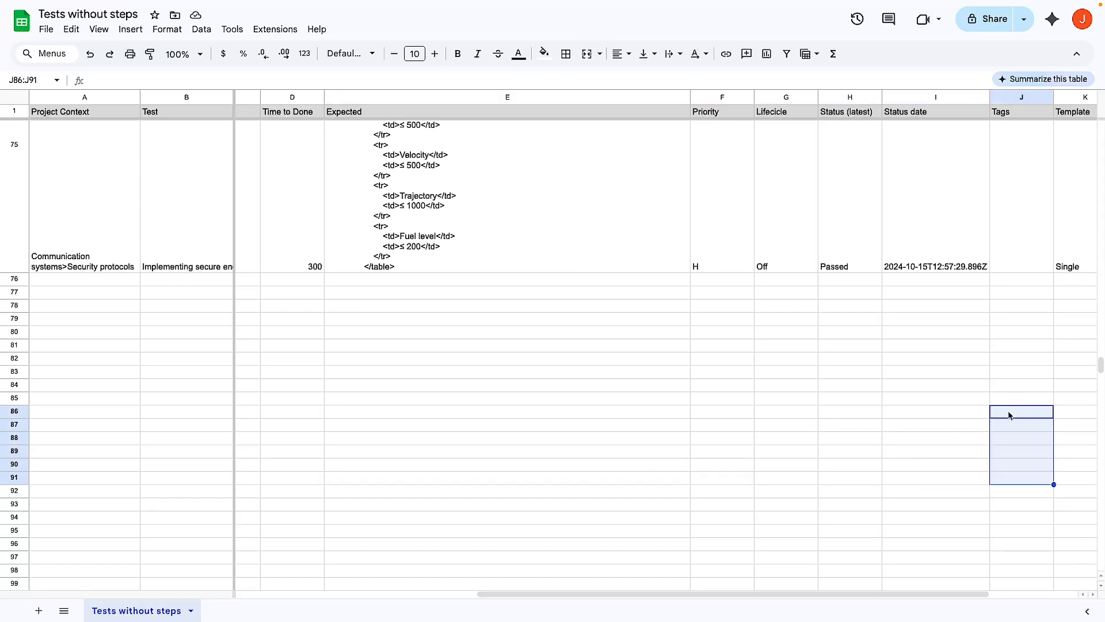
{"action": "left_click", "coordinate": [1011, 479]}
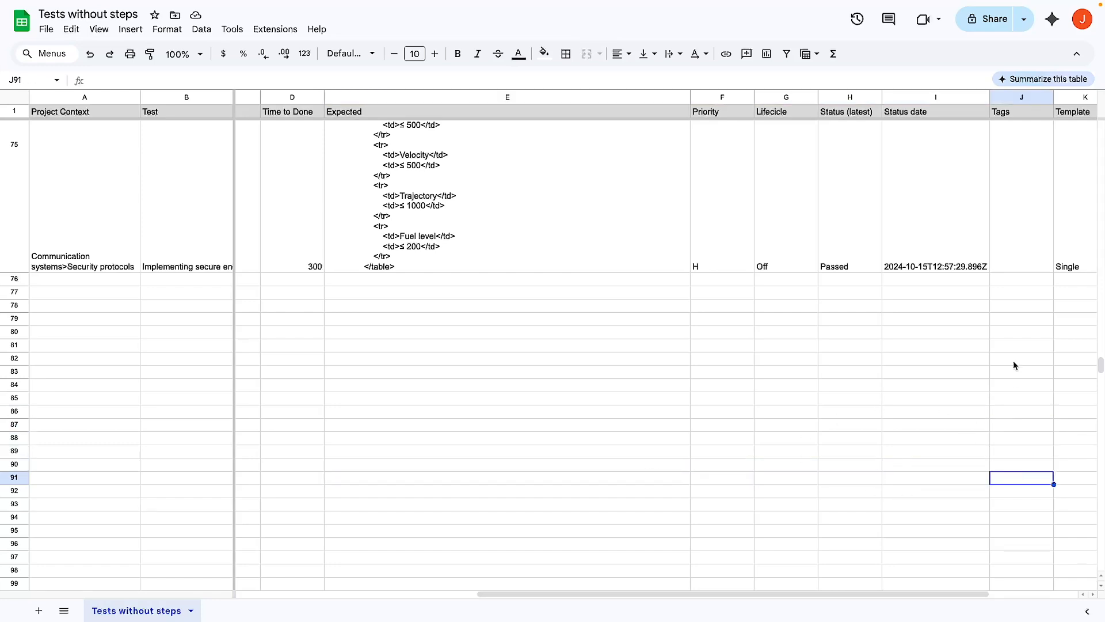
{"action": "left_click_drag", "start_coordinate": [1013, 359], "coordinate": [381, 280]}
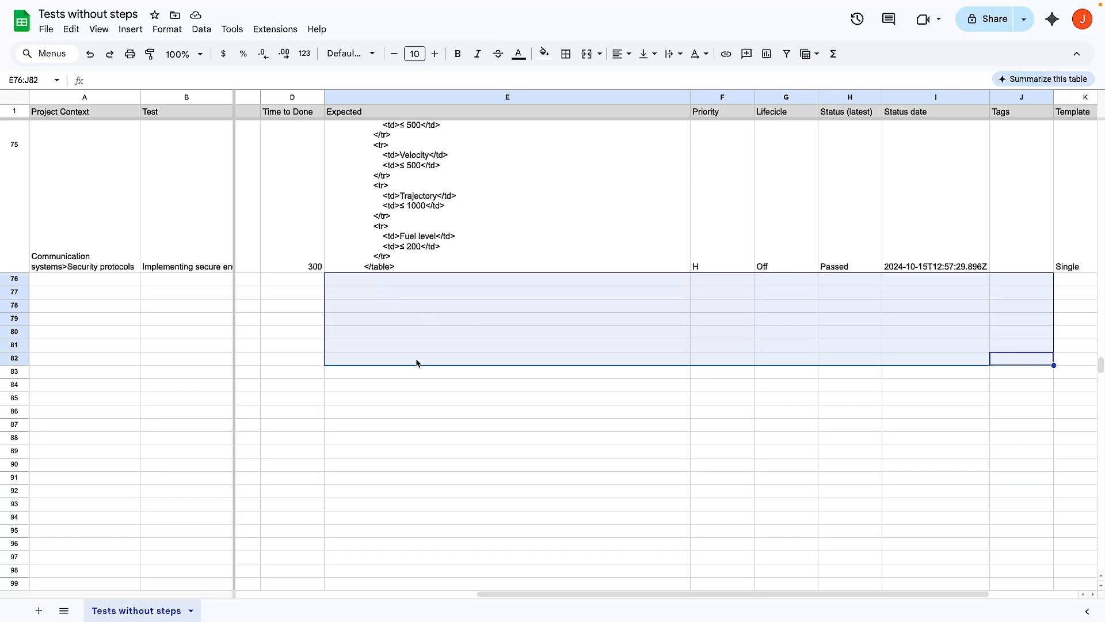
{"action": "left_click", "coordinate": [436, 398]}
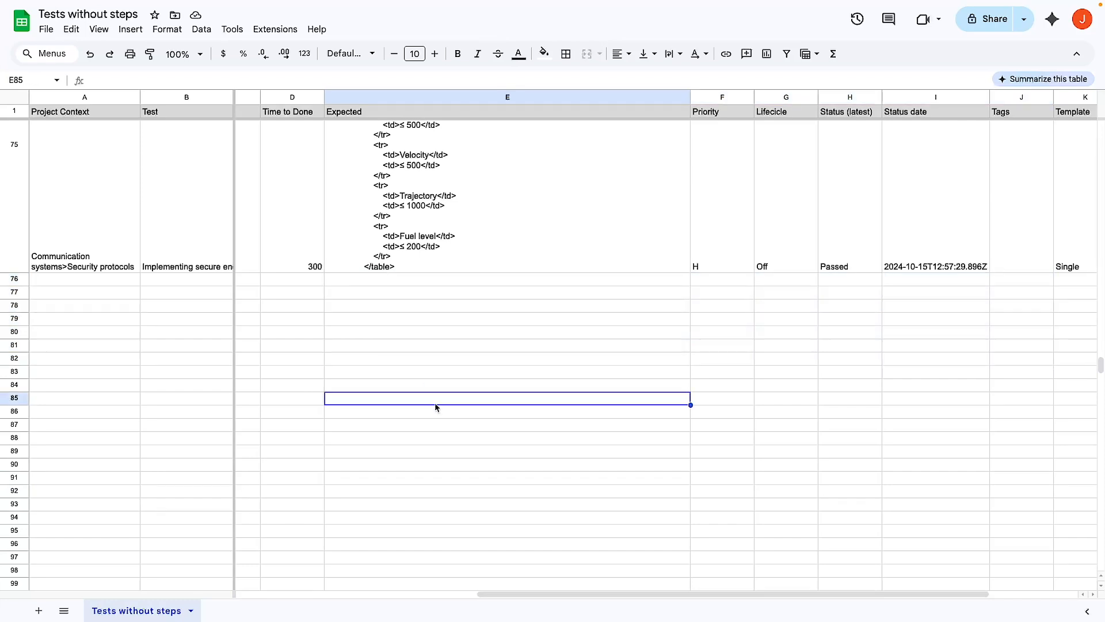
- Download the Tests without steps spreadsheet as a Comma Separated Values (.csv) file
{"action": "scroll", "coordinate": [436, 407], "scroll_direction": "left", "scroll_amount": 3}
{"action": "scroll", "coordinate": [436, 406], "scroll_direction": "up", "scroll_amount": 10}
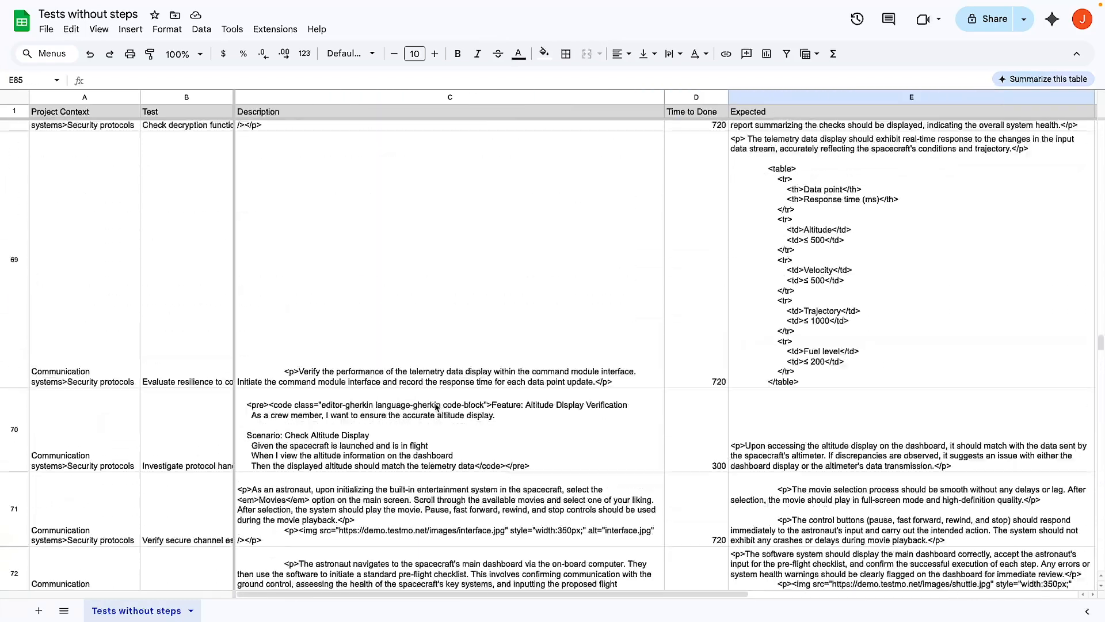
{"action": "scroll", "coordinate": [435, 406], "scroll_direction": "up", "scroll_amount": 15}
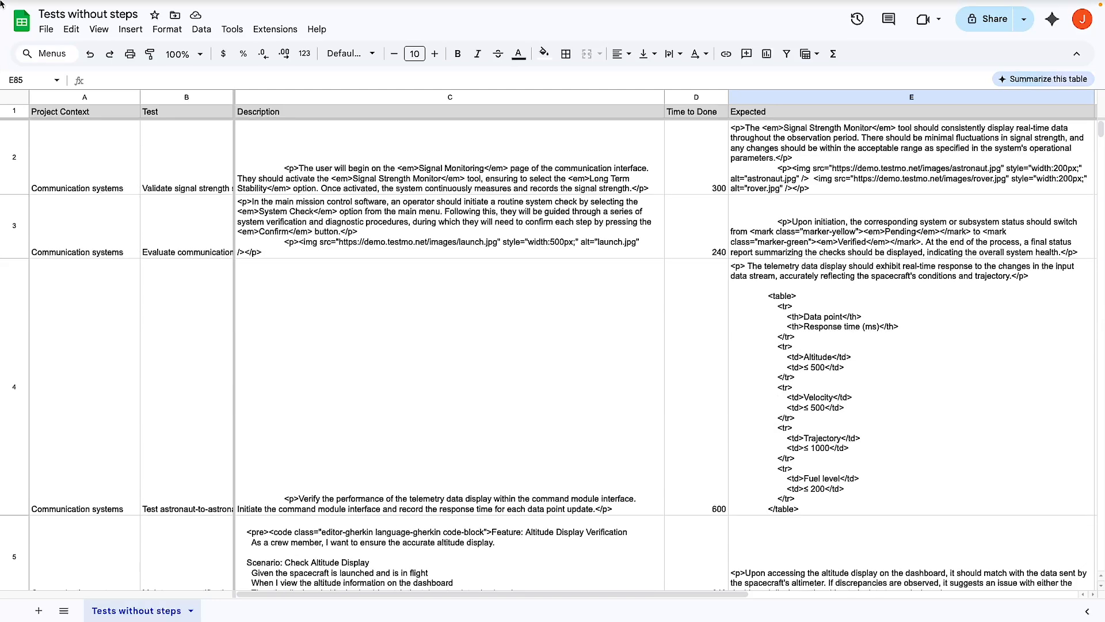
{"action": "left_click", "coordinate": [46, 32]}
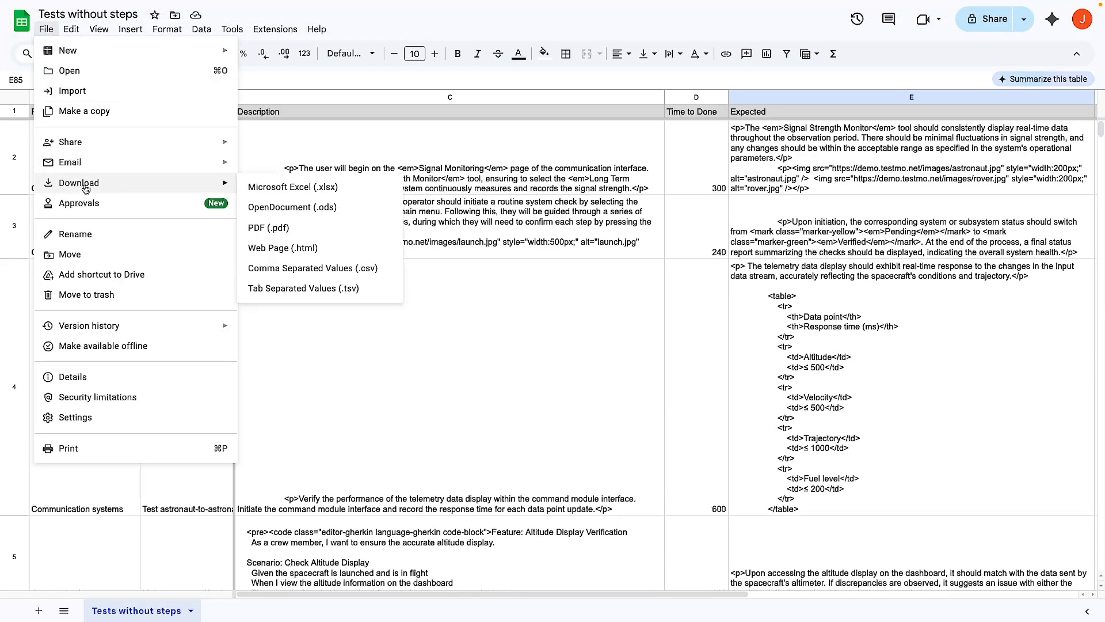
{"action": "mouse_move", "coordinate": [230, 190]}
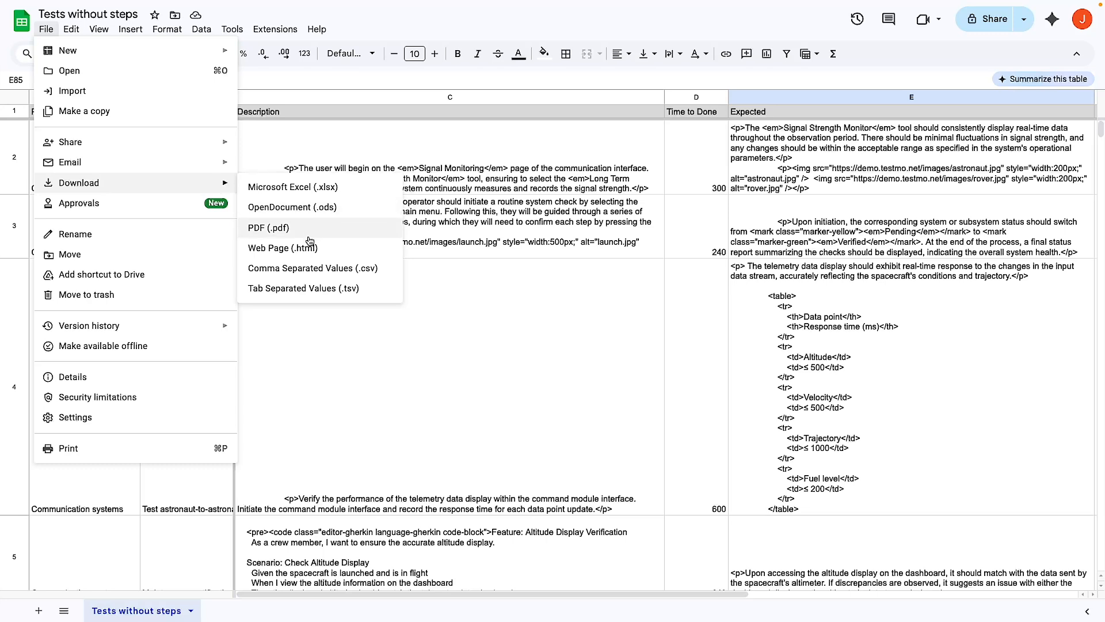
{"action": "left_click", "coordinate": [384, 268]}
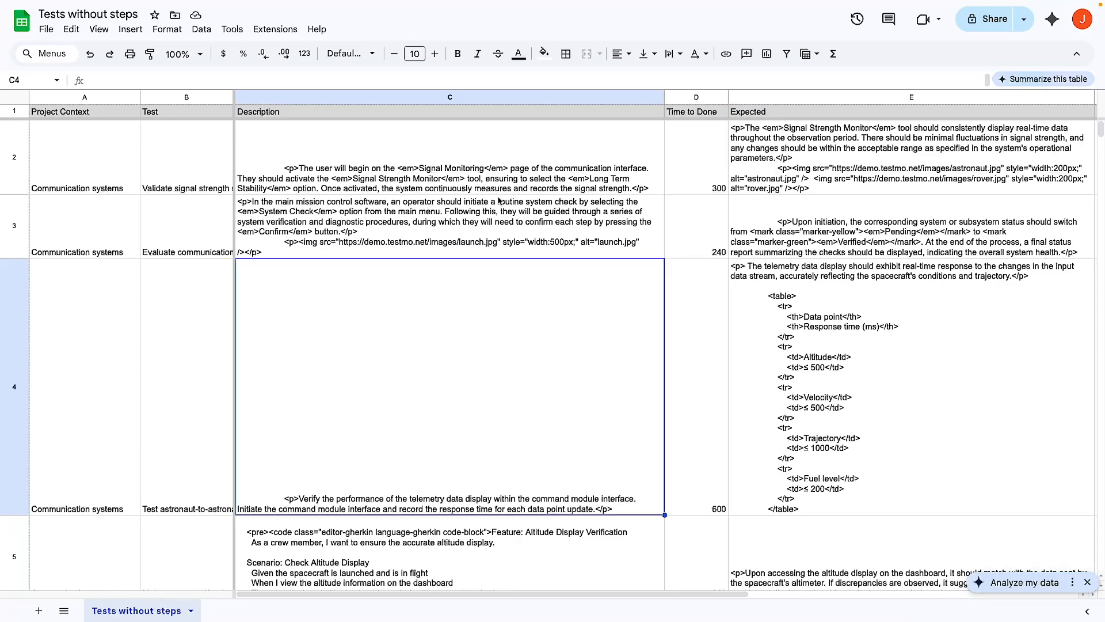
- Switch to Testmo, open the Satellite Launch repository and start an import from CSV
{"action": "key", "text": "ctrl+Tab"}
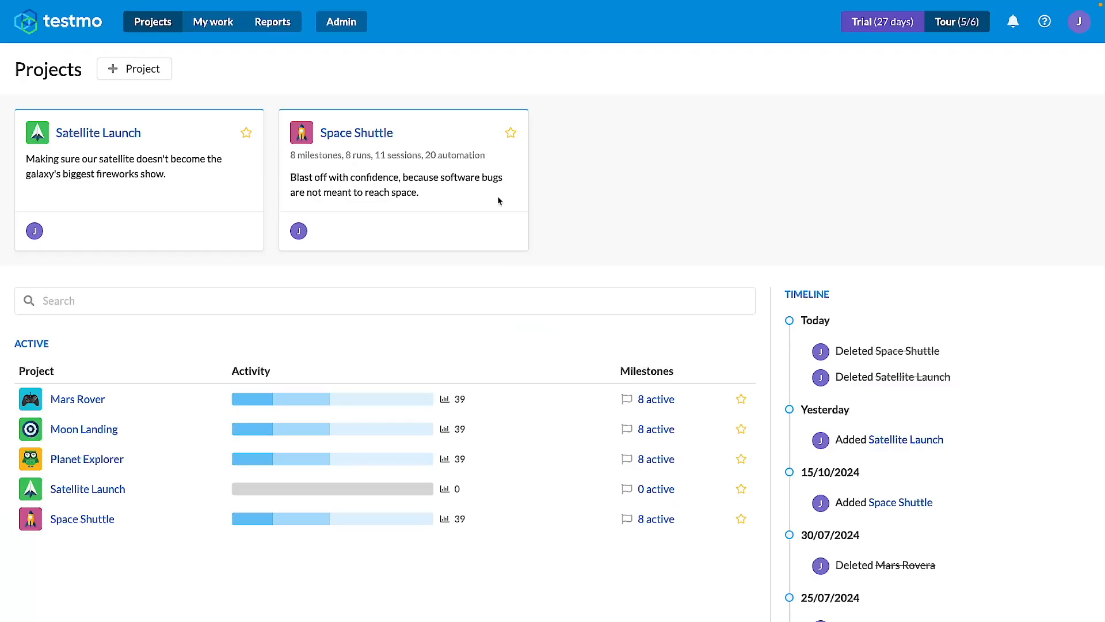
{"action": "left_click", "coordinate": [113, 132]}
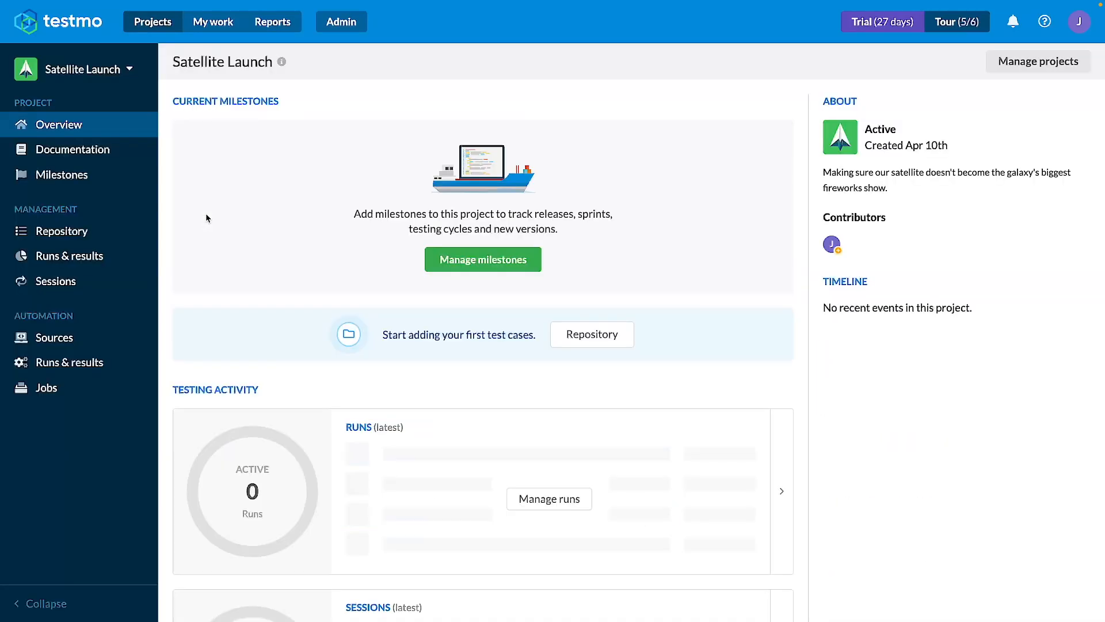
{"action": "left_click", "coordinate": [66, 224]}
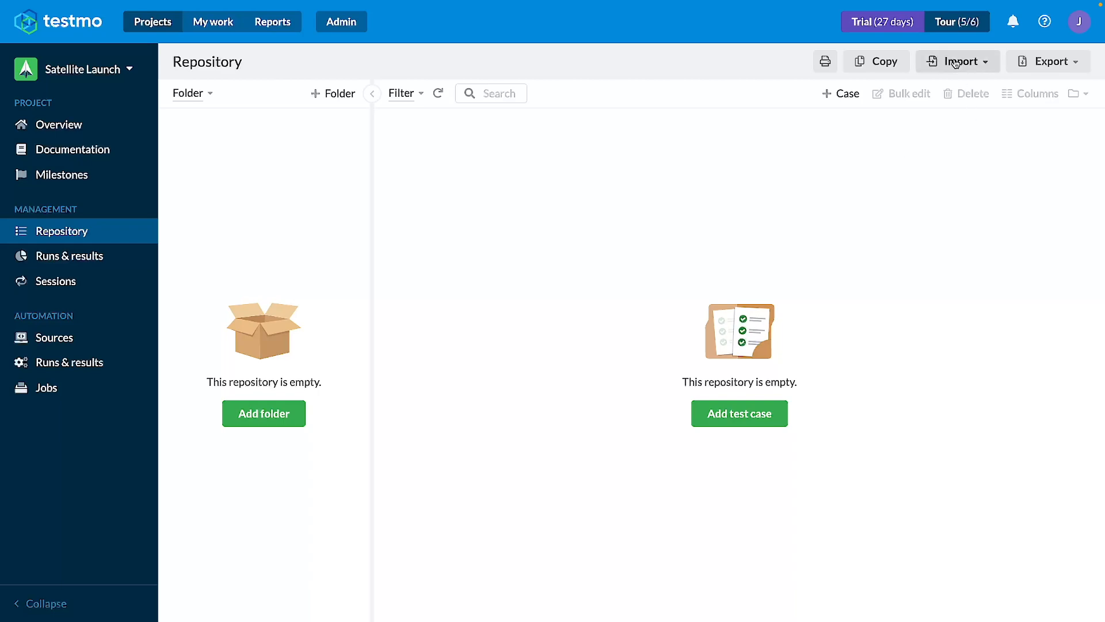
{"action": "left_click", "coordinate": [958, 61]}
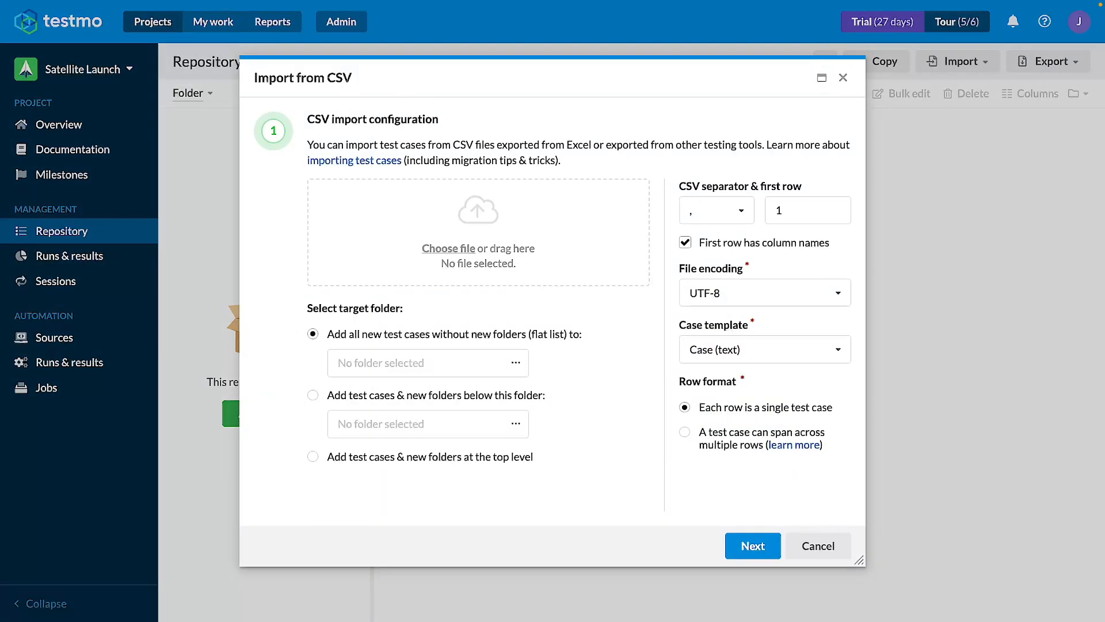
- Load Tests cases without steps.csv, set cases and new folders to be added at the top level, and proceed to column mapping
{"action": "left_click_drag", "start_coordinate": [1104, 221], "coordinate": [441, 232]}
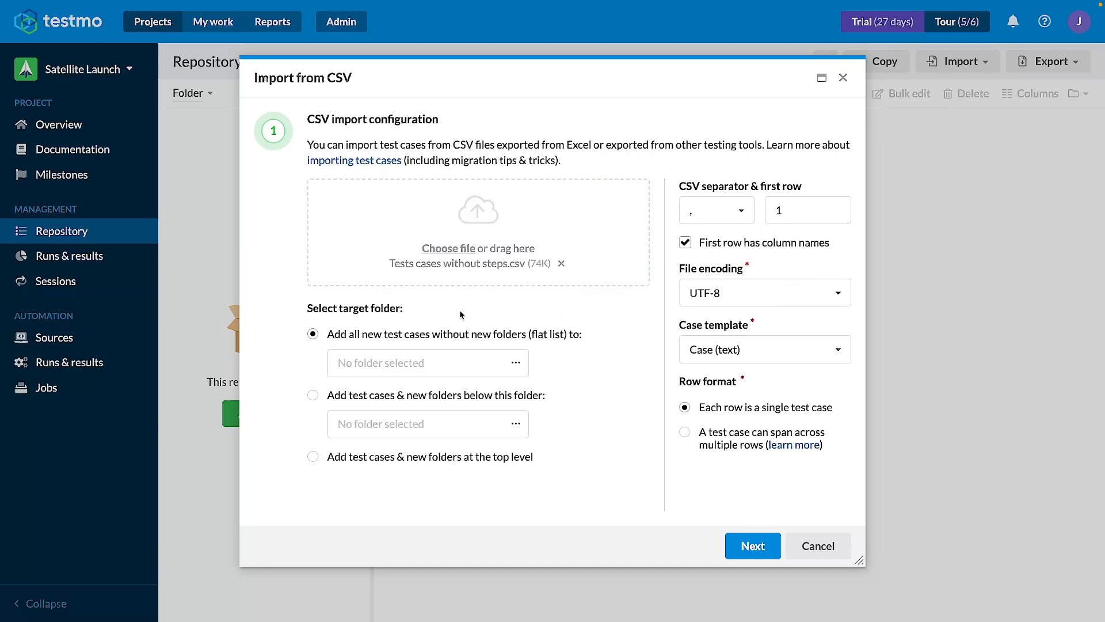
{"action": "left_click", "coordinate": [313, 458]}
{"action": "left_click", "coordinate": [753, 550]}
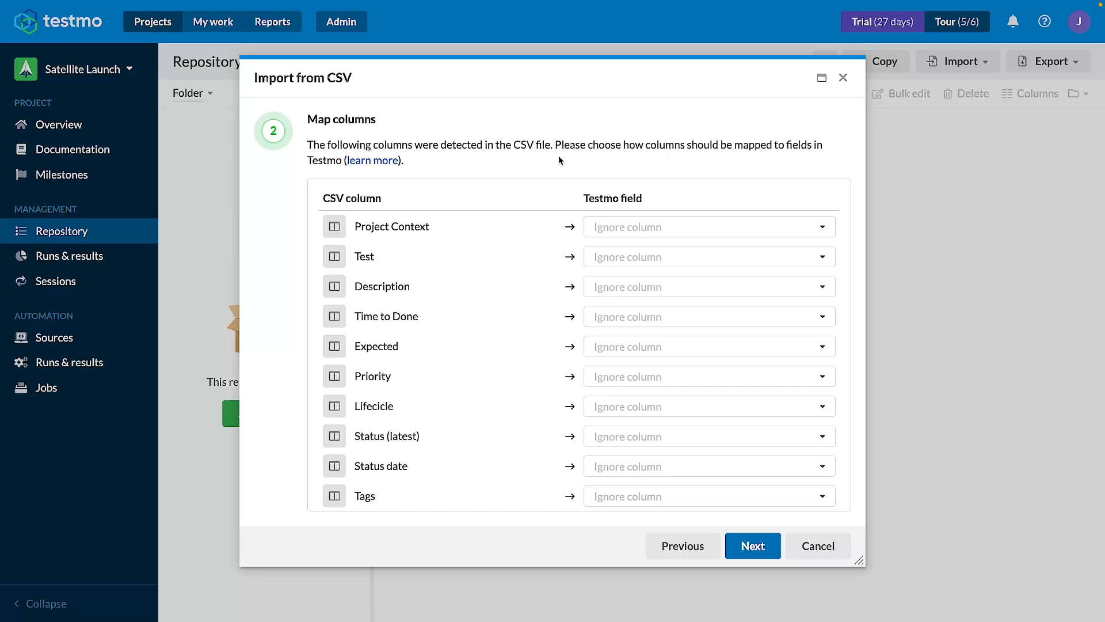
- Show the Tests without steps spreadsheet side by side with the column mapping of the CSV import
{"action": "mouse_move", "coordinate": [1, 255]}
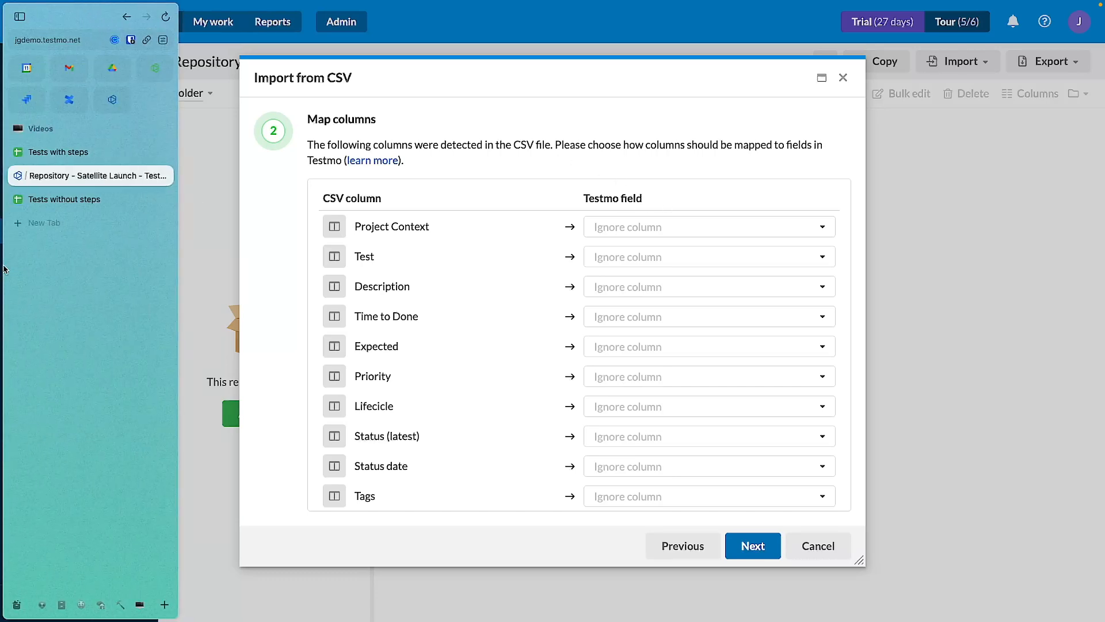
{"action": "left_click", "coordinate": [60, 153]}
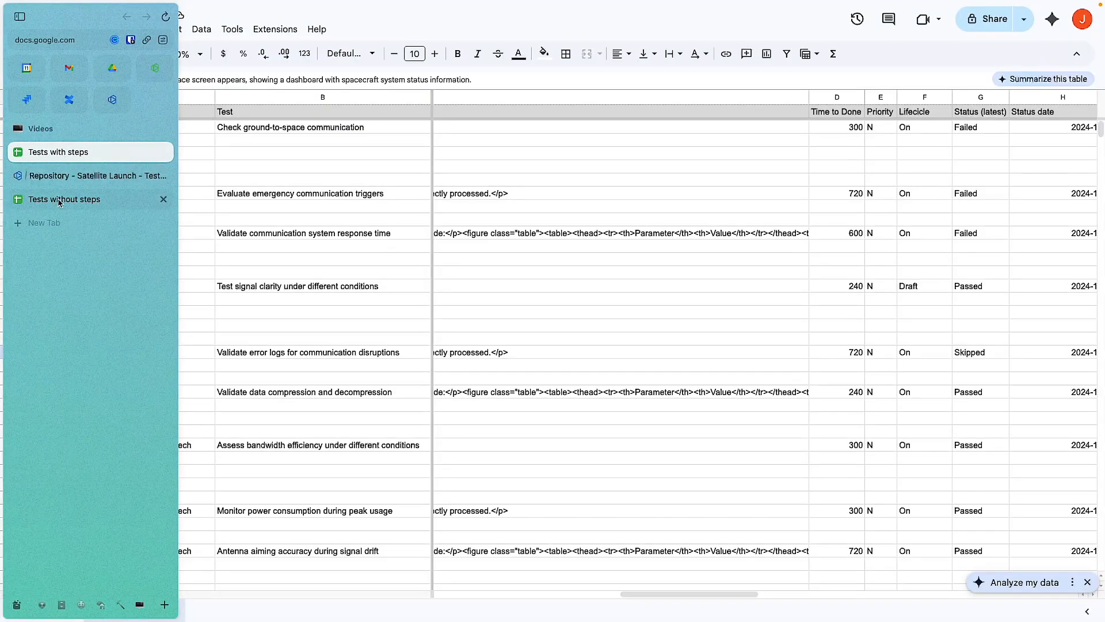
{"action": "left_click_drag", "start_coordinate": [60, 199], "coordinate": [144, 176]}
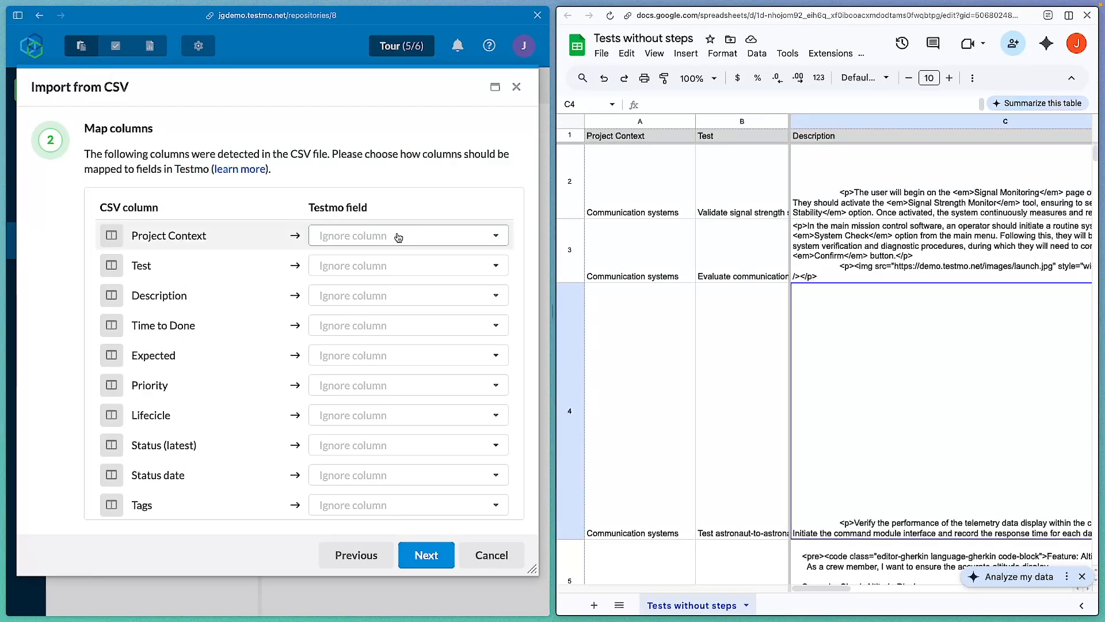
- Map the Project Context column to Folder, Test to Name, and Description to Description
{"action": "left_click", "coordinate": [380, 240]}
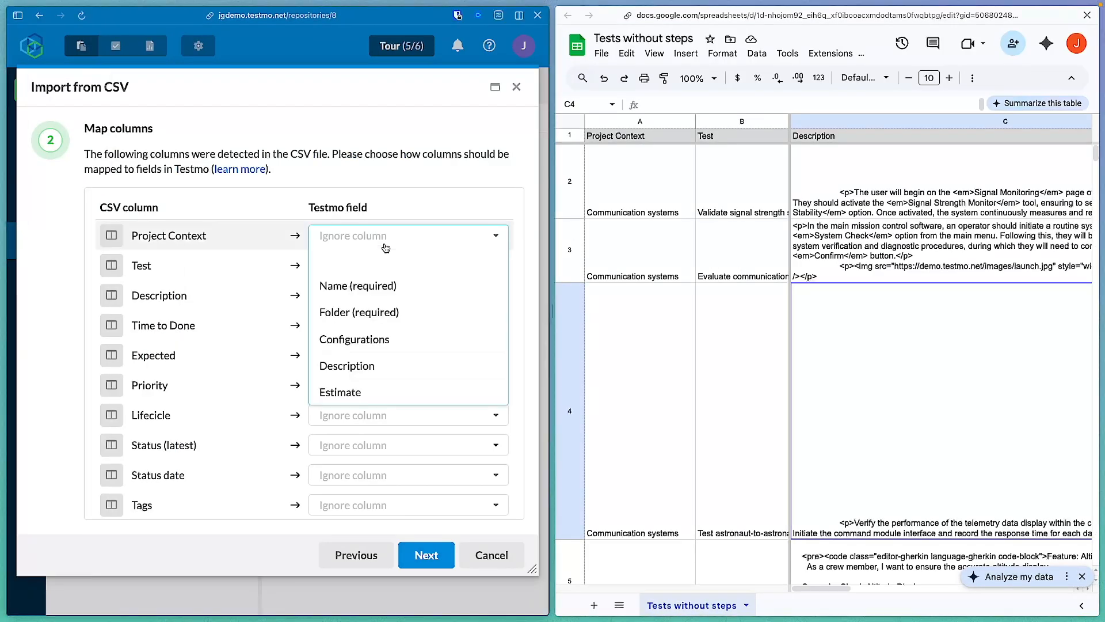
{"action": "left_click", "coordinate": [374, 312]}
{"action": "left_click", "coordinate": [382, 264]}
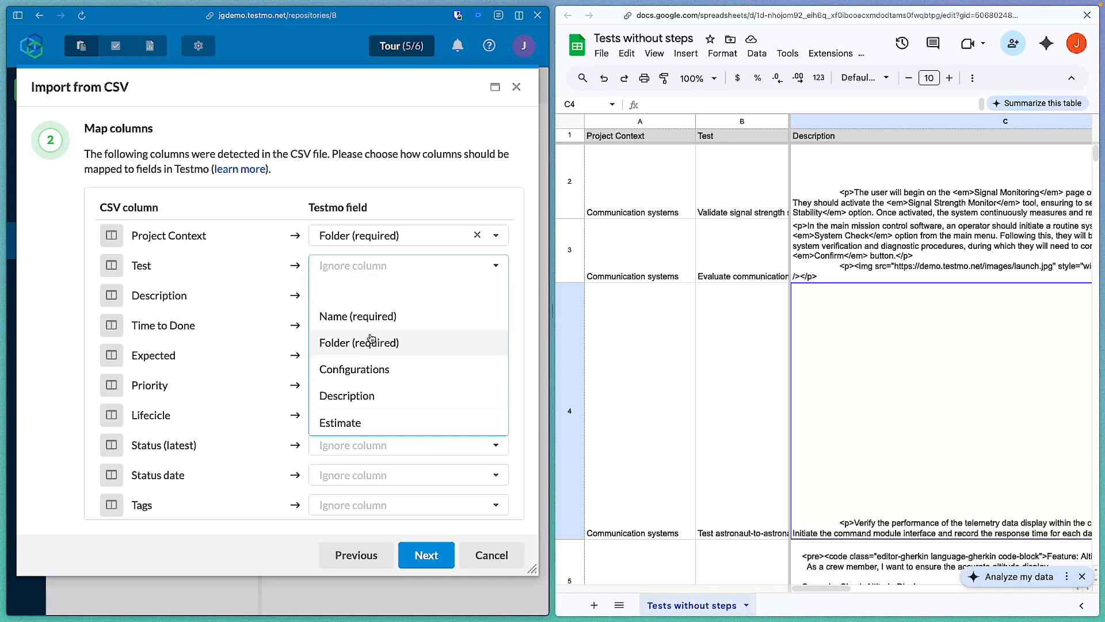
{"action": "left_click", "coordinate": [368, 316]}
{"action": "left_click", "coordinate": [368, 295]}
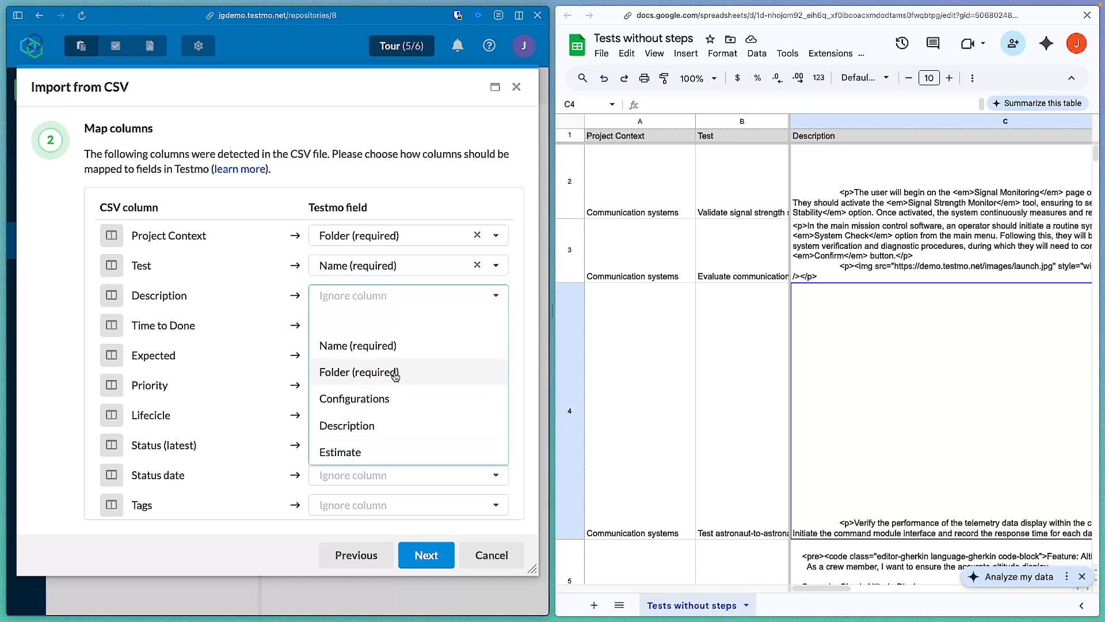
{"action": "left_click", "coordinate": [381, 424]}
- Map the Time to Done column to the Estimate field and the Expected column to Expected
{"action": "left_click", "coordinate": [381, 325]}
{"action": "scroll", "coordinate": [377, 396], "scroll_direction": "down", "scroll_amount": 1}
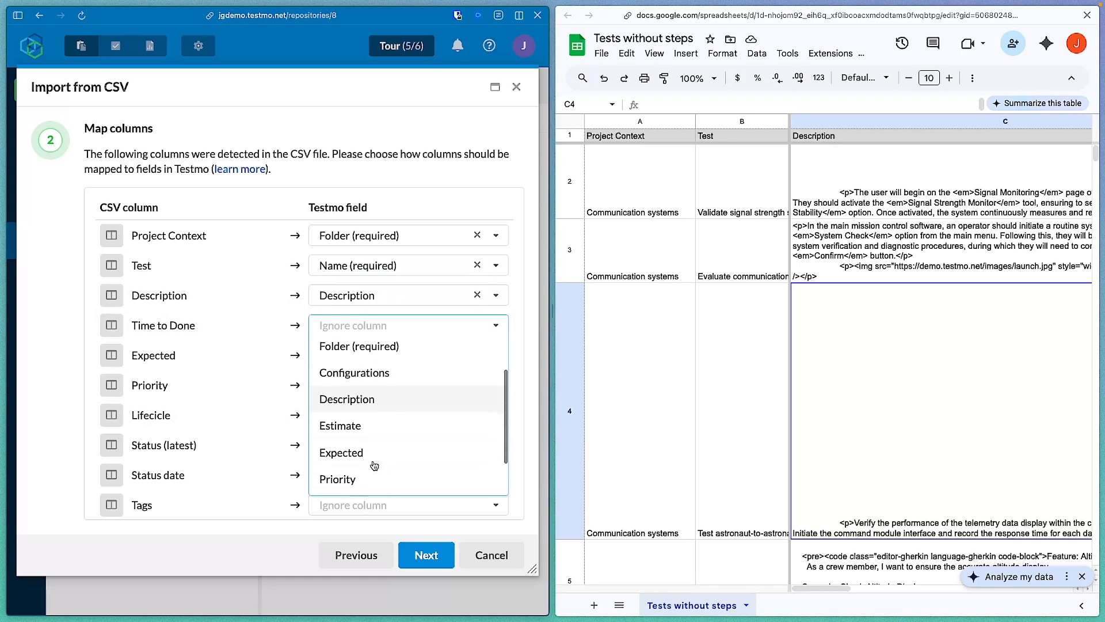
{"action": "left_click", "coordinate": [361, 425]}
{"action": "scroll", "coordinate": [375, 372], "scroll_direction": "down", "scroll_amount": 1}
{"action": "left_click", "coordinate": [371, 317]}
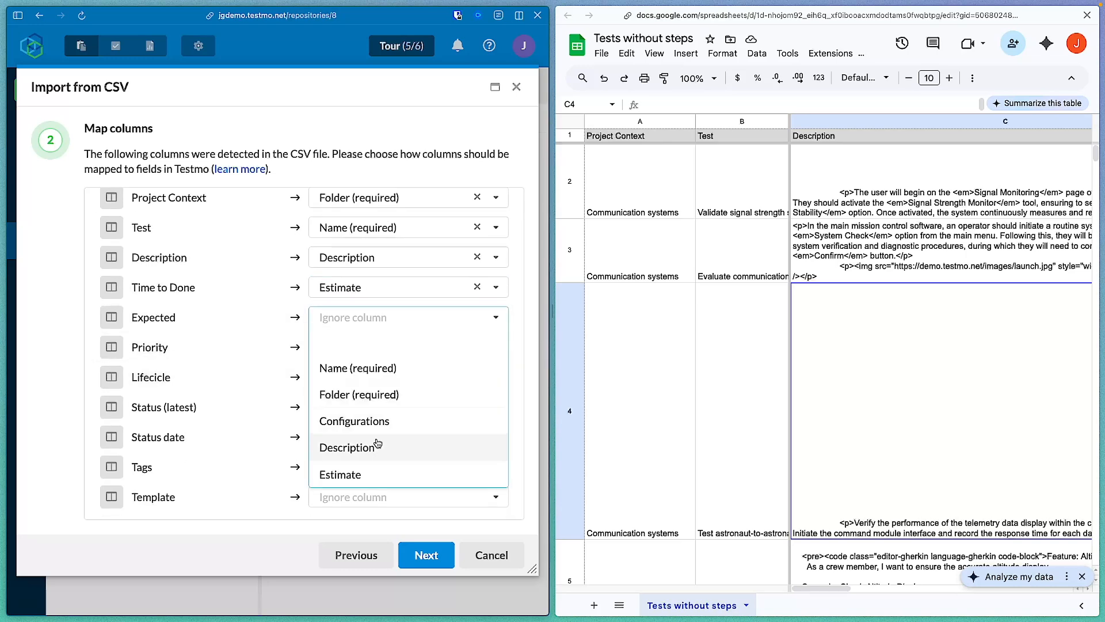
{"action": "scroll", "coordinate": [363, 455], "scroll_direction": "down", "scroll_amount": 2}
{"action": "left_click", "coordinate": [362, 415]}
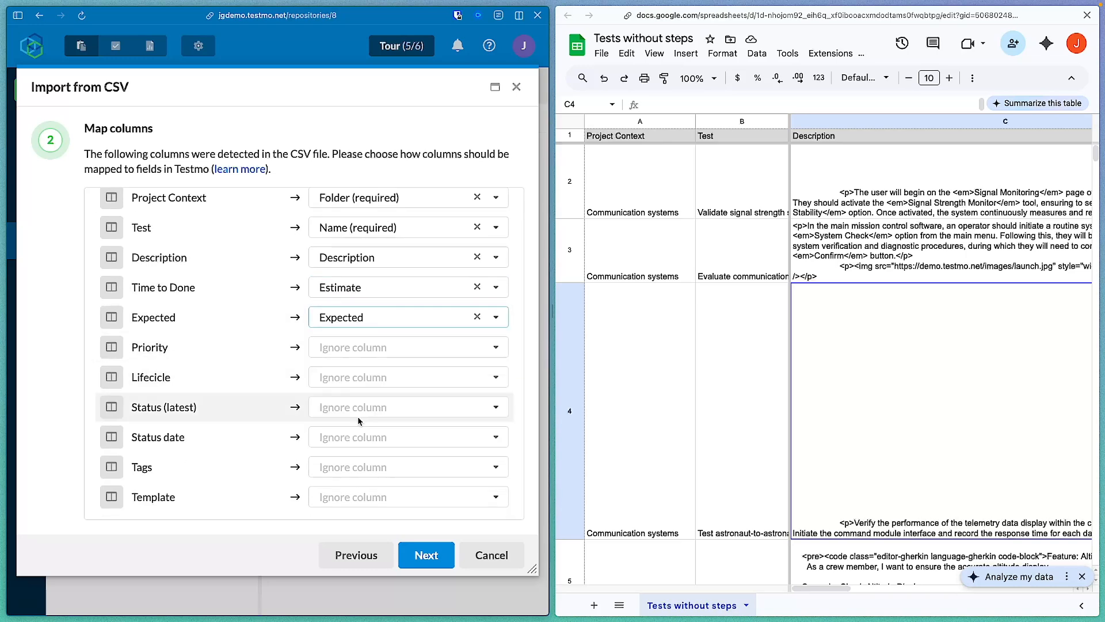
- Map the Priority column to the Priority field and the Lifecicle column to State
{"action": "left_click", "coordinate": [361, 347]}
{"action": "scroll", "coordinate": [375, 451], "scroll_direction": "down", "scroll_amount": 1}
{"action": "left_click", "coordinate": [366, 451]}
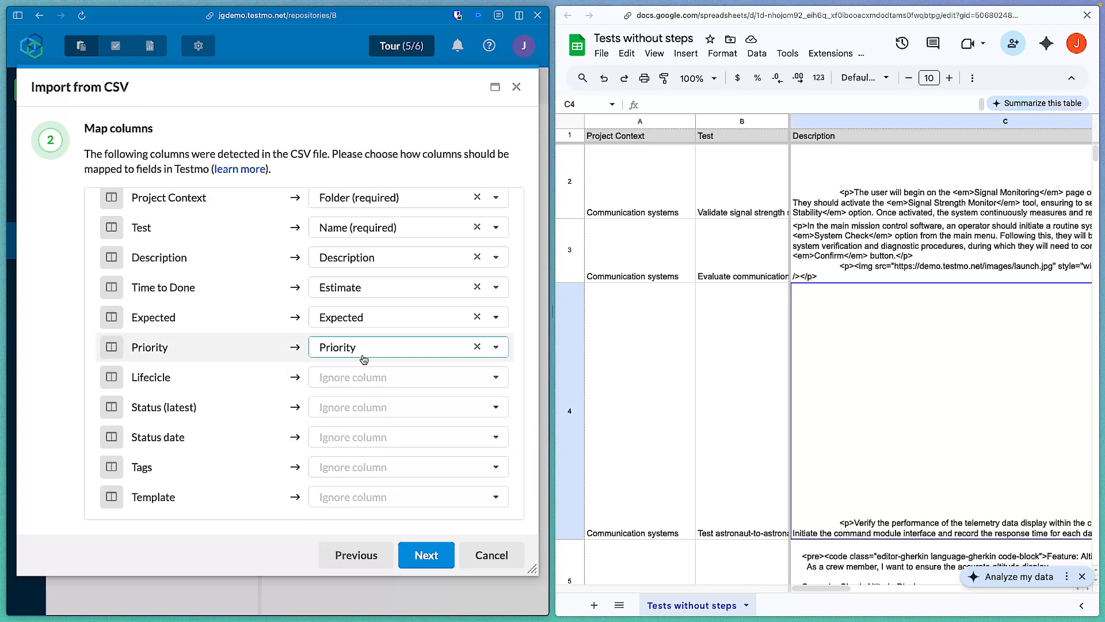
{"action": "left_click", "coordinate": [364, 377]}
{"action": "scroll", "coordinate": [372, 460], "scroll_direction": "down", "scroll_amount": 3}
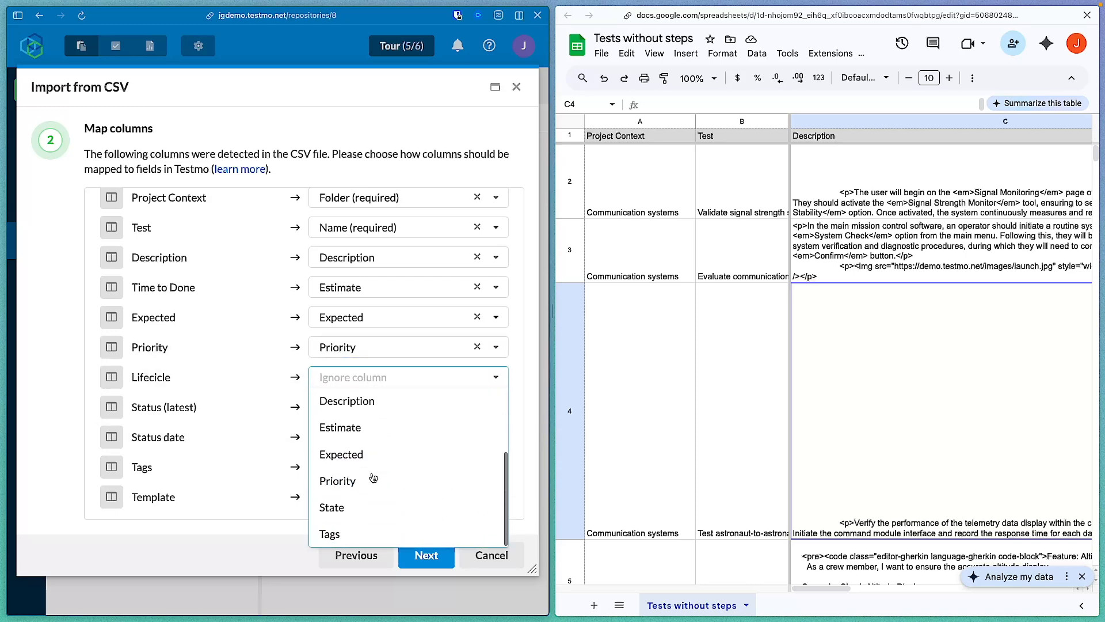
{"action": "left_click", "coordinate": [345, 509]}
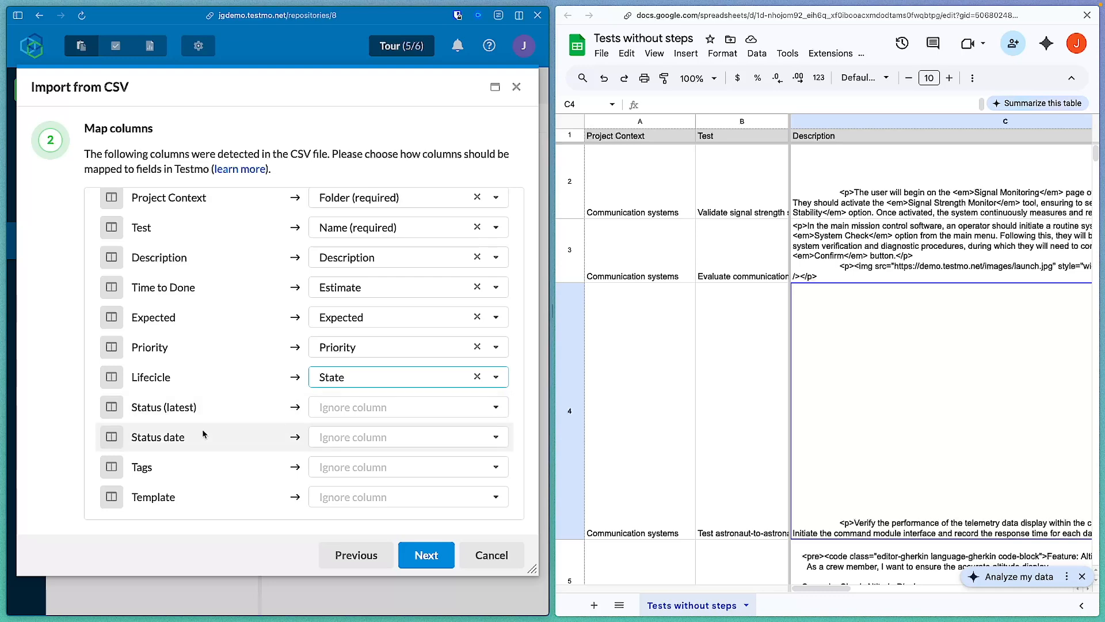
- Map the Tags column to Tags, leave the status and Template columns ignored, and proceed to value mapping
{"action": "scroll", "coordinate": [383, 447], "scroll_direction": "down", "scroll_amount": 1}
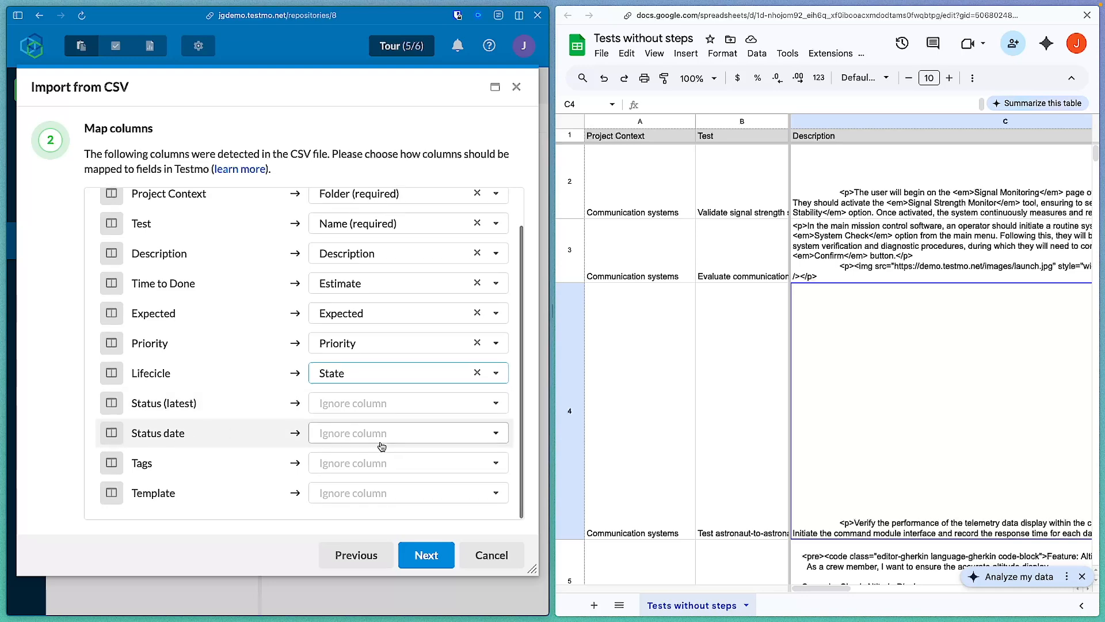
{"action": "left_click", "coordinate": [370, 466]}
{"action": "scroll", "coordinate": [368, 455], "scroll_direction": "down", "scroll_amount": 3}
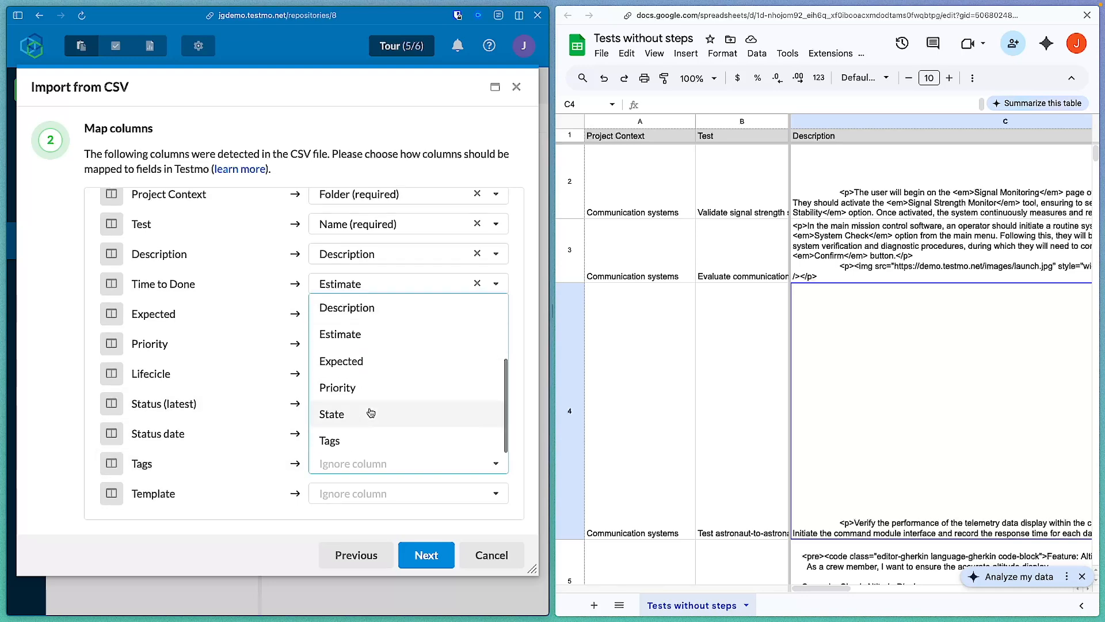
{"action": "left_click", "coordinate": [358, 442]}
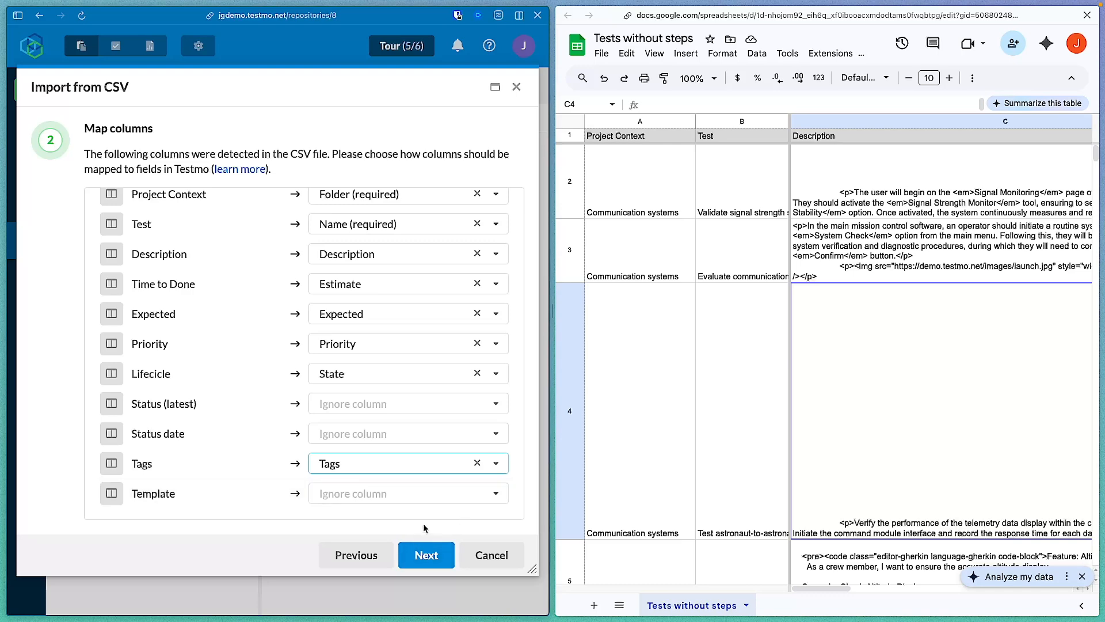
{"action": "left_click", "coordinate": [428, 557]}
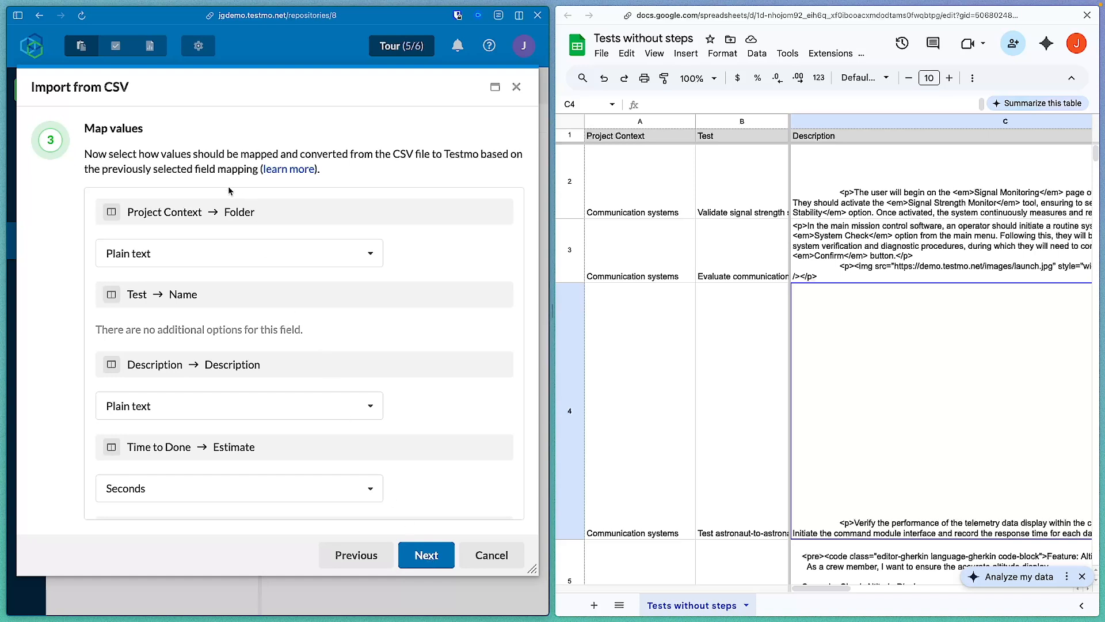
- Check the folder separator in the spreadsheet's Project Context values and set the folder mapping to split by greater-than character (">")
{"action": "left_click", "coordinate": [355, 251]}
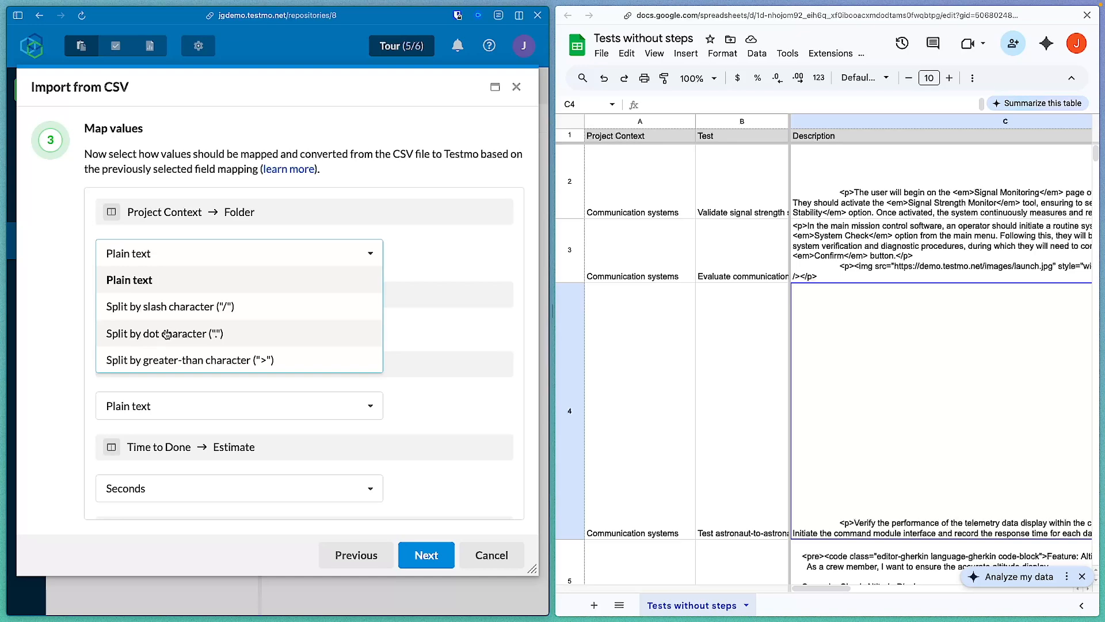
{"action": "scroll", "coordinate": [665, 371], "scroll_direction": "down", "scroll_amount": 7}
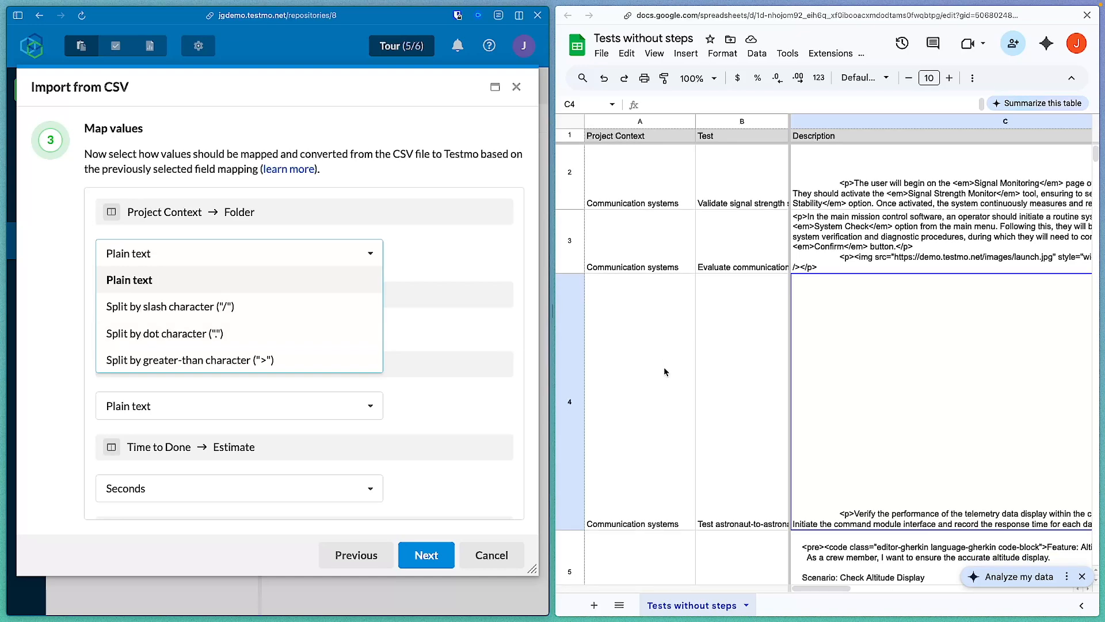
{"action": "scroll", "coordinate": [665, 371], "scroll_direction": "down", "scroll_amount": 10}
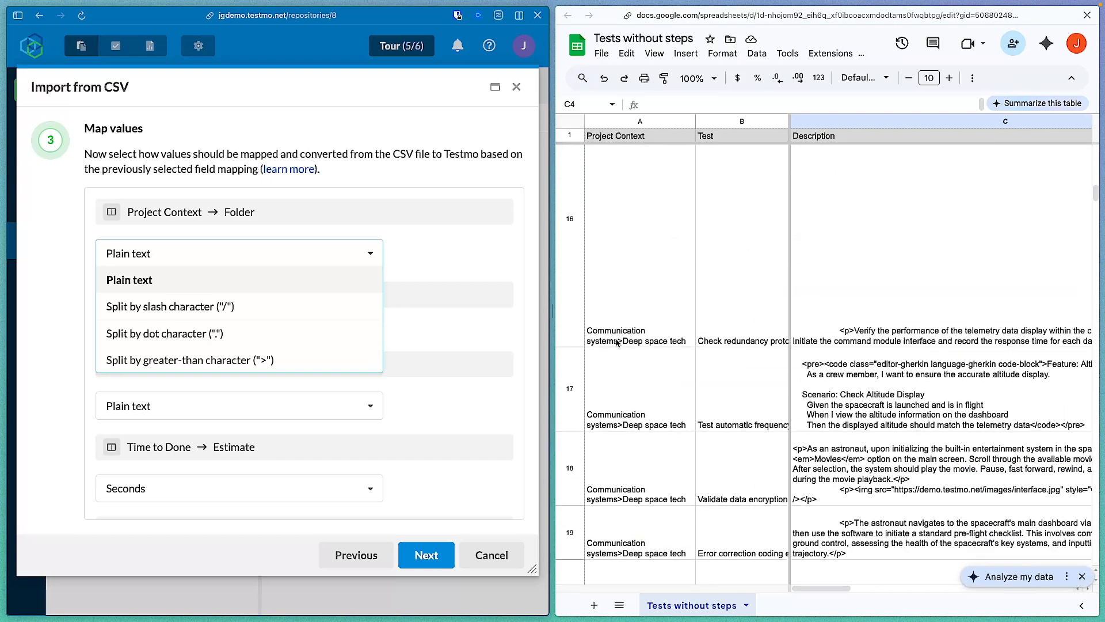
{"action": "left_click", "coordinate": [619, 343]}
{"action": "double_click", "coordinate": [618, 343]}
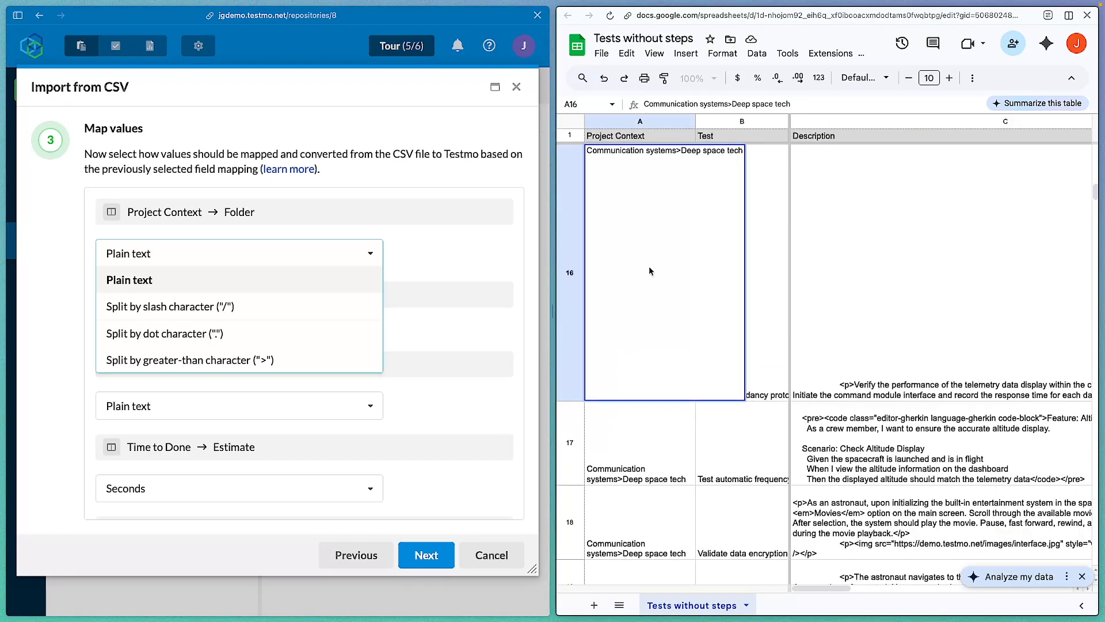
{"action": "double_click", "coordinate": [678, 150]}
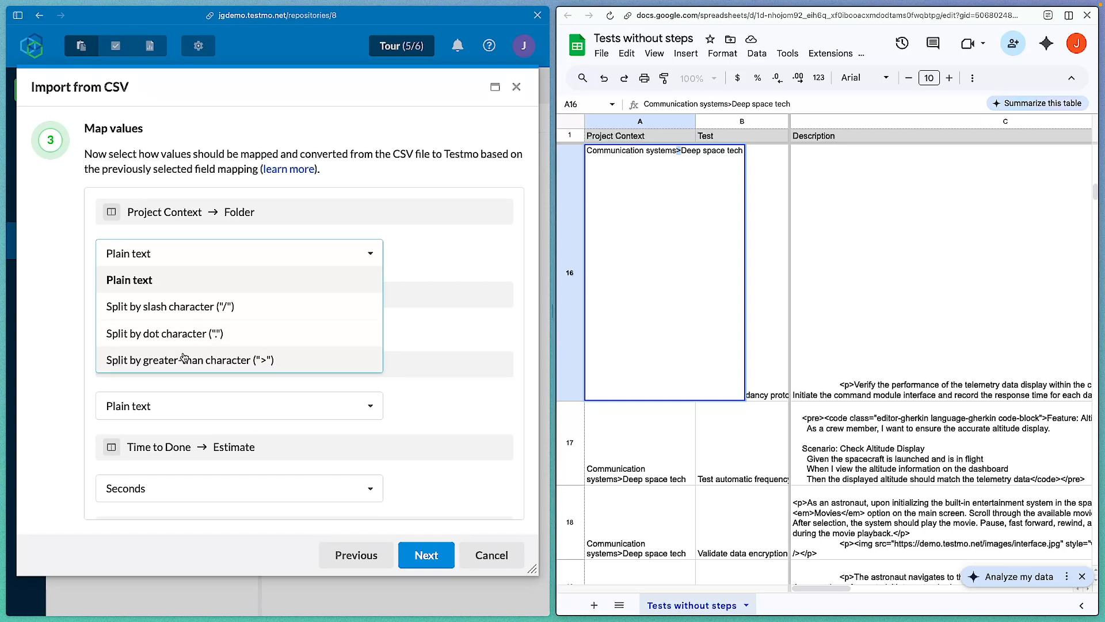
{"action": "left_click", "coordinate": [244, 366]}
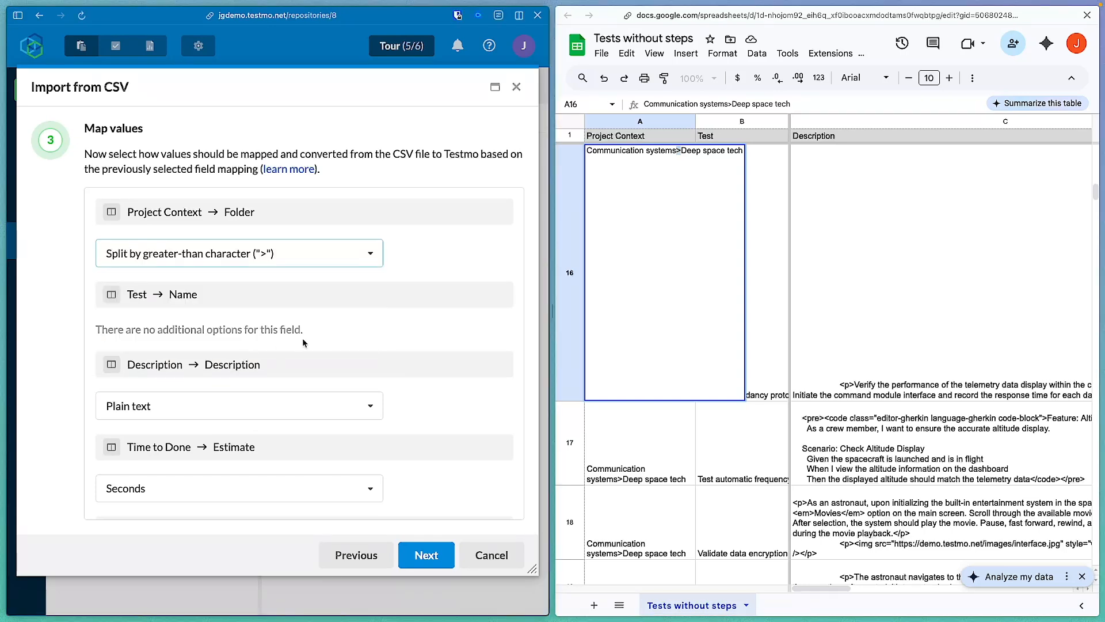
- Check the Description text in the spreadsheet and set the Description value conversion to HTML
{"action": "left_click", "coordinate": [736, 460]}
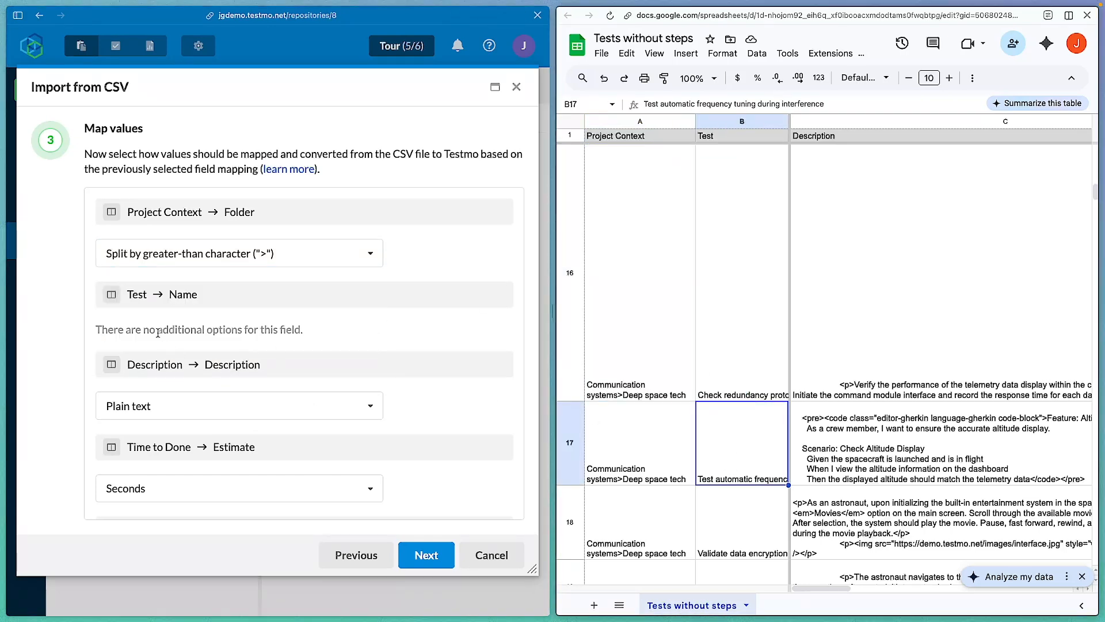
{"action": "scroll", "coordinate": [159, 334], "scroll_direction": "down", "scroll_amount": 3}
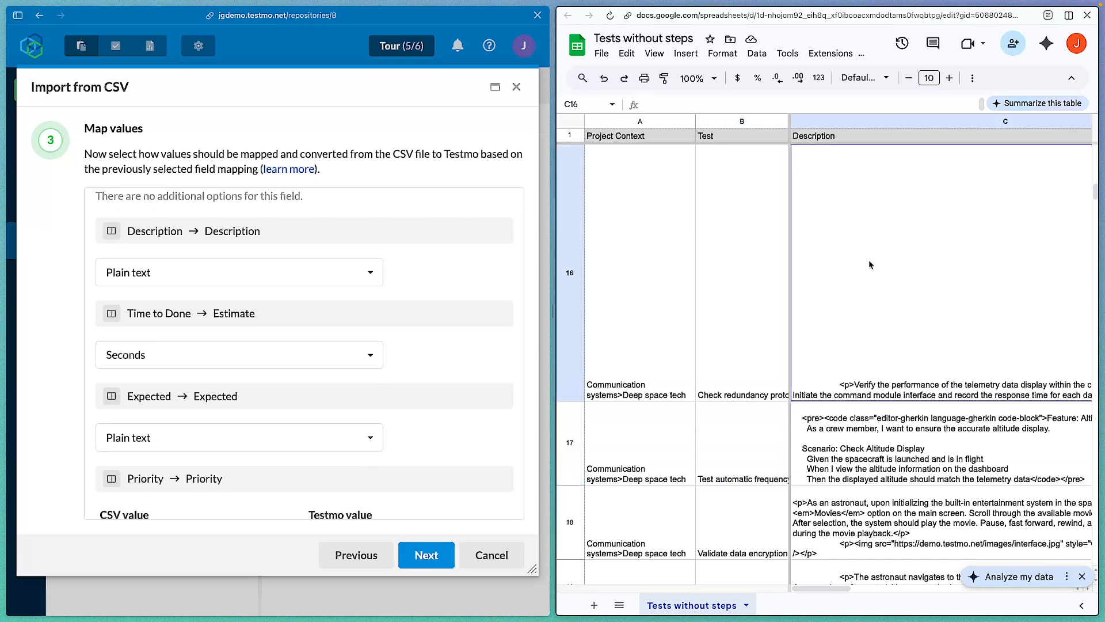
{"action": "left_click", "coordinate": [868, 260]}
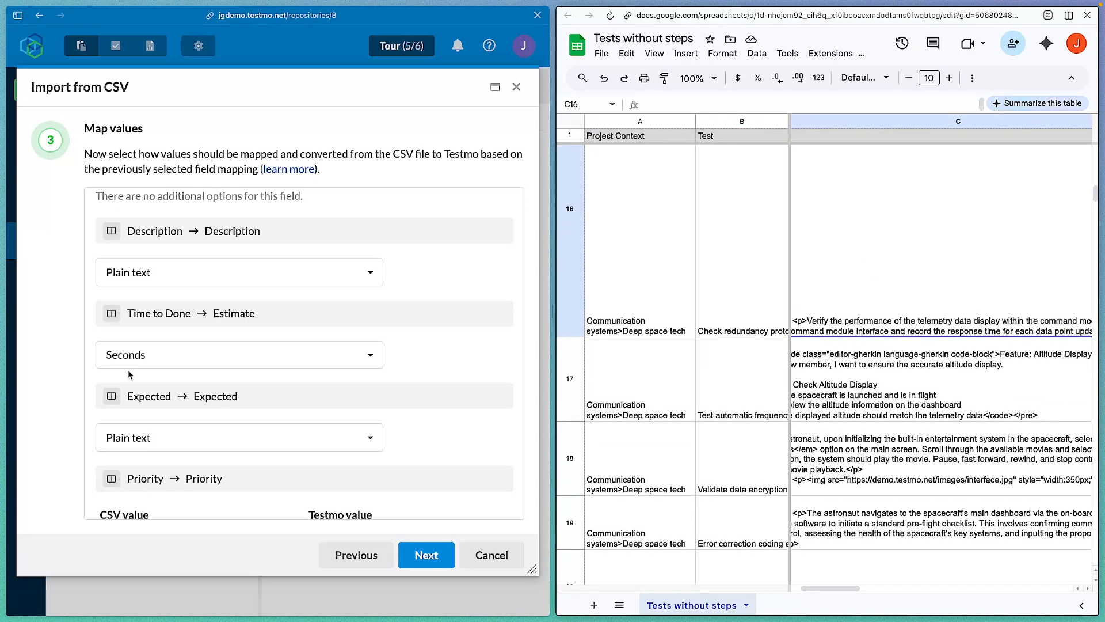
{"action": "left_click", "coordinate": [163, 270]}
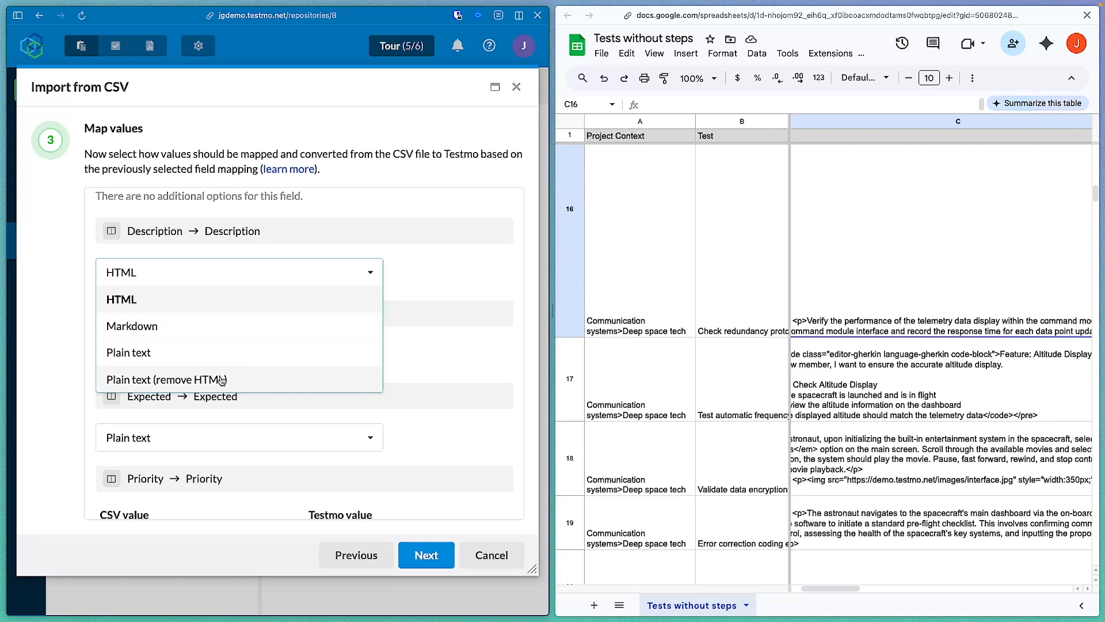
{"action": "left_click", "coordinate": [249, 297]}
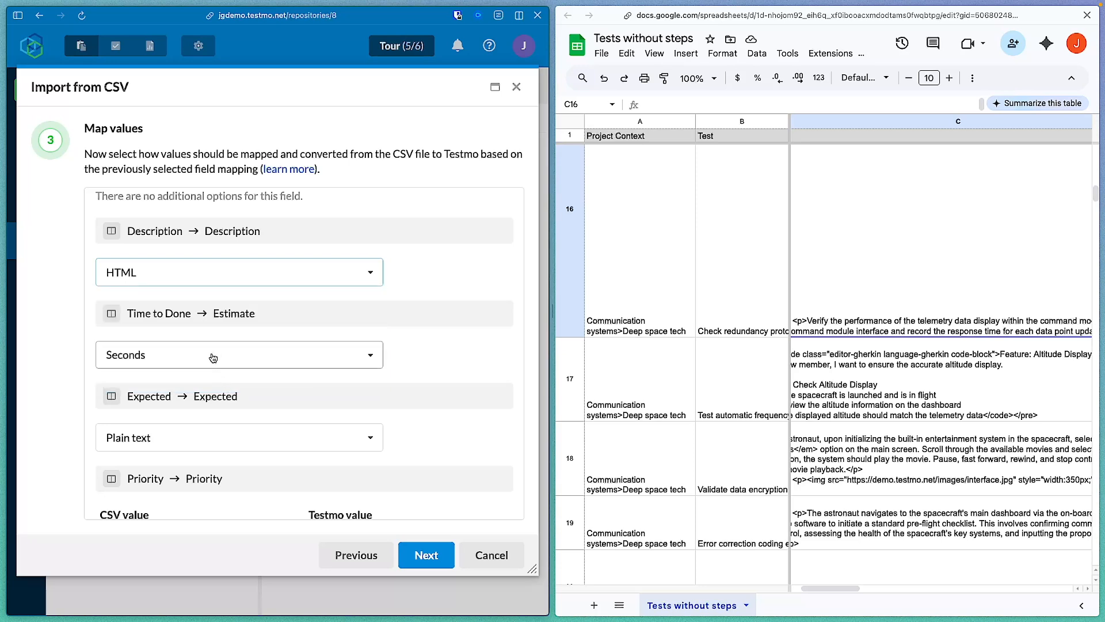
- Keep the Time to Done estimates in seconds and set the Expected value conversion to HTML
{"action": "scroll", "coordinate": [217, 373], "scroll_direction": "down", "scroll_amount": 3}
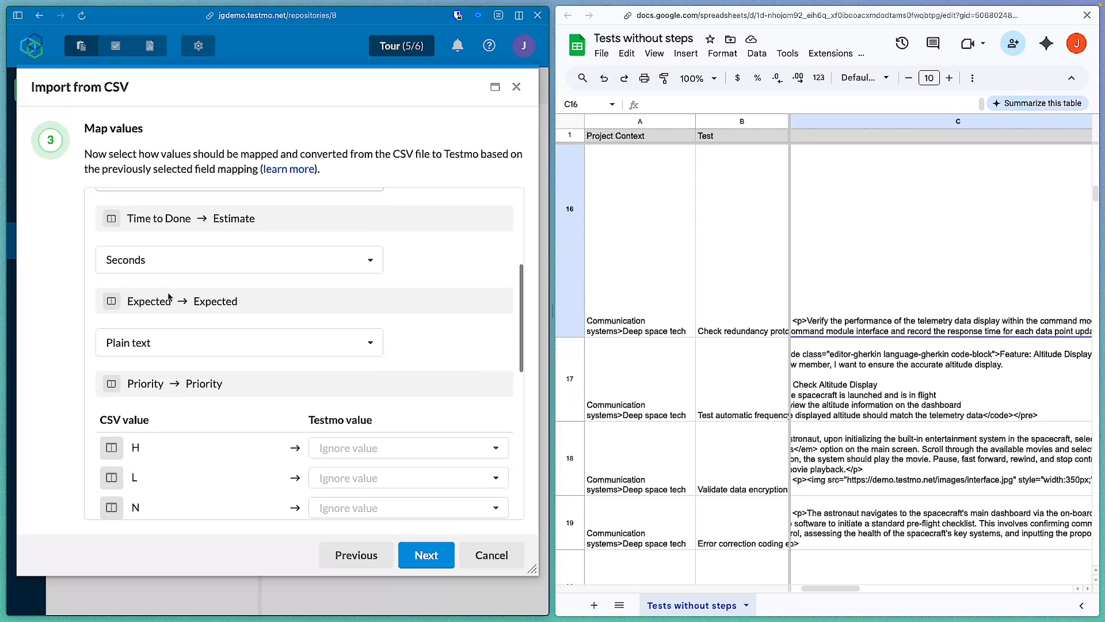
{"action": "scroll", "coordinate": [205, 338], "scroll_direction": "down", "scroll_amount": 2}
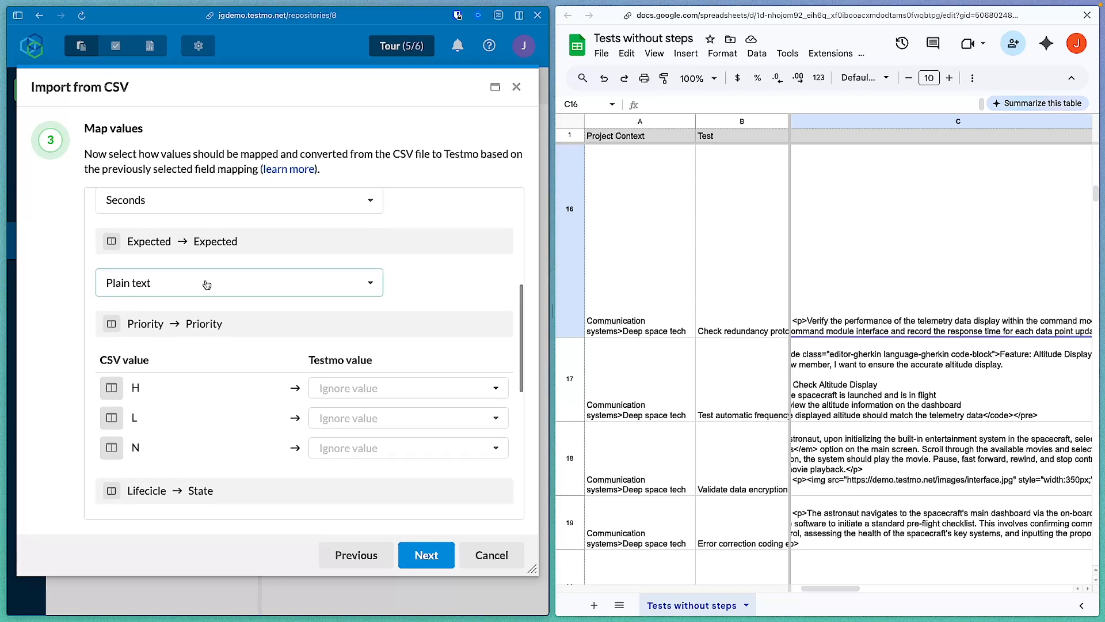
{"action": "left_click", "coordinate": [210, 283]}
{"action": "left_click", "coordinate": [191, 313]}
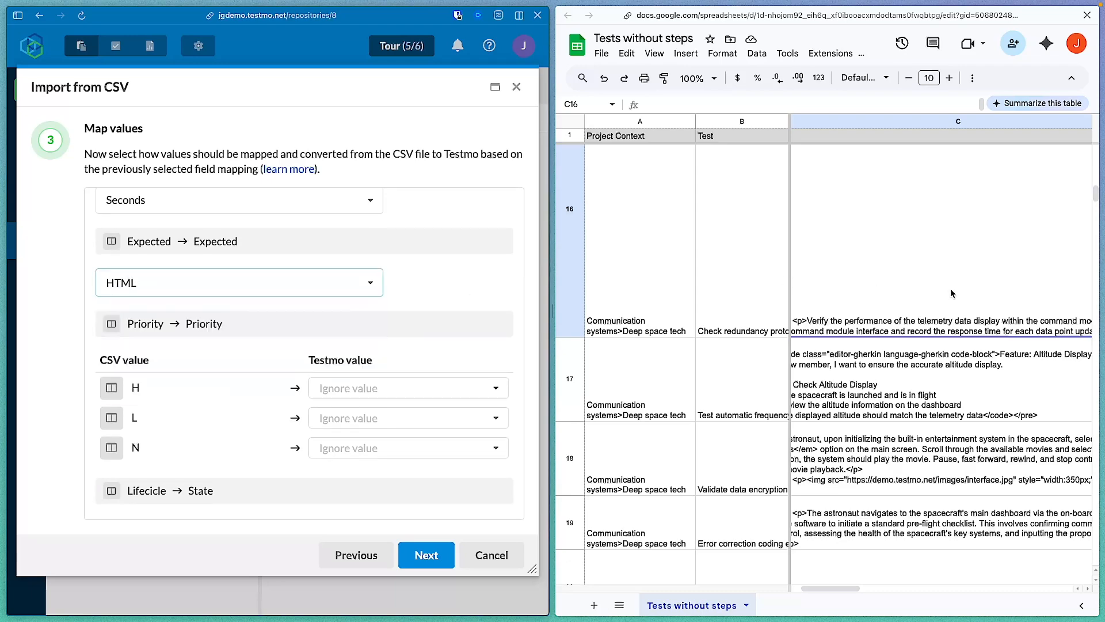
- Check the spreadsheet's Expected and Priority columns, and map priority values H to High, L to Low and N to Normal
{"action": "scroll", "coordinate": [951, 294], "scroll_direction": "right", "scroll_amount": 5}
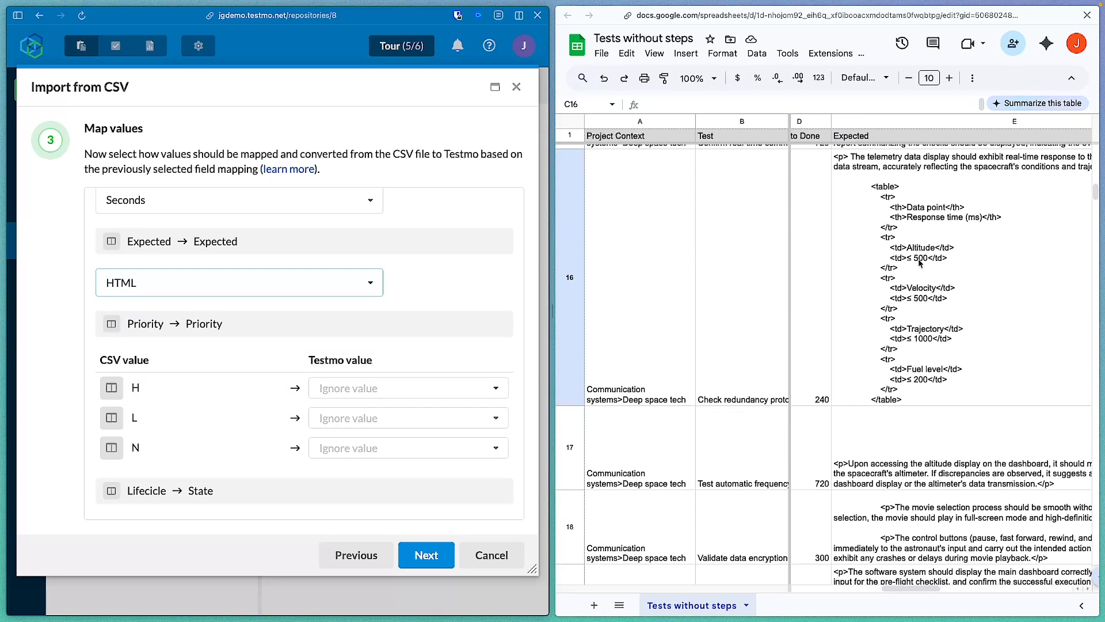
{"action": "scroll", "coordinate": [952, 275], "scroll_direction": "right", "scroll_amount": 5}
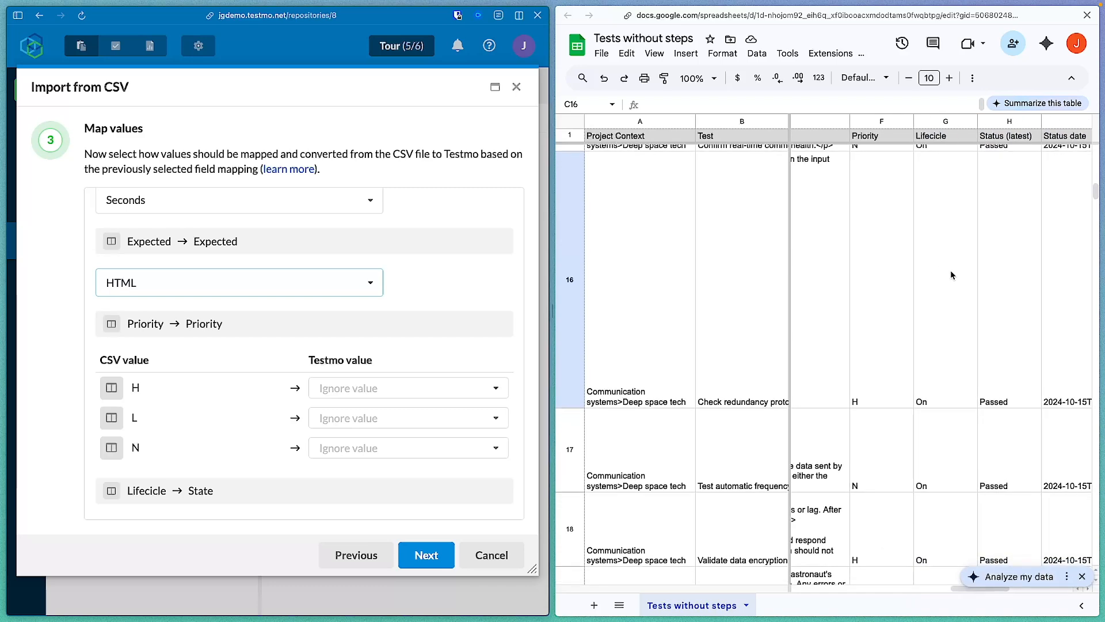
{"action": "left_click", "coordinate": [403, 389]}
{"action": "left_click", "coordinate": [372, 440]}
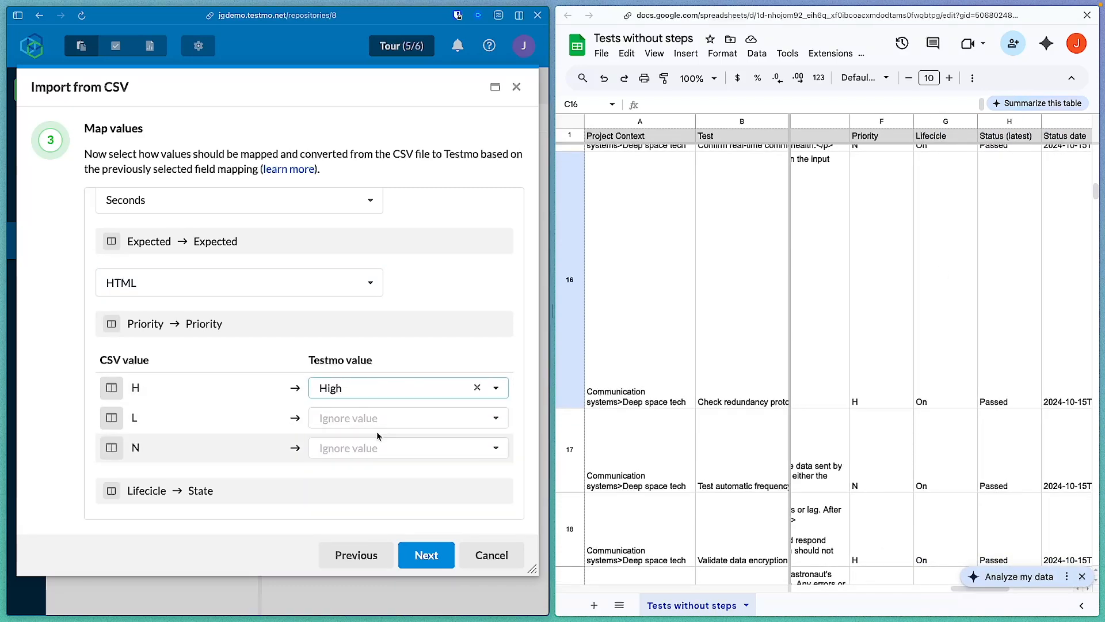
{"action": "left_click", "coordinate": [380, 423]}
{"action": "left_click", "coordinate": [362, 522]}
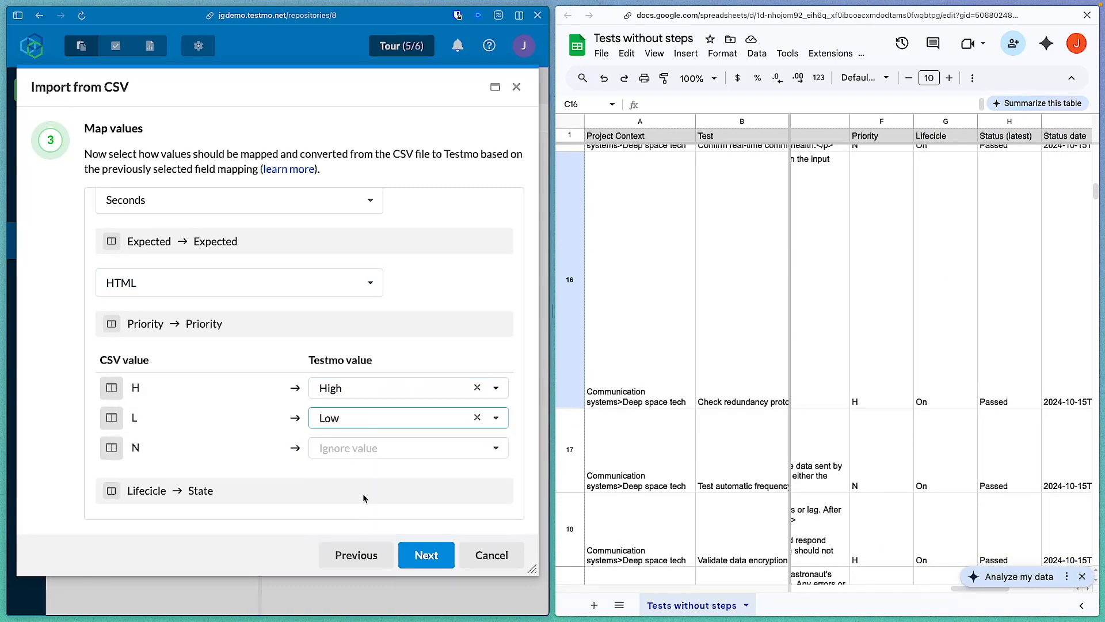
{"action": "left_click", "coordinate": [365, 449]}
{"action": "left_click", "coordinate": [363, 527]}
- Map the Lifecicle values Draft to Draft, Off to Retired, On to Active, Rejected to Rejected and Review to Under review
{"action": "scroll", "coordinate": [298, 399], "scroll_direction": "down", "scroll_amount": 3}
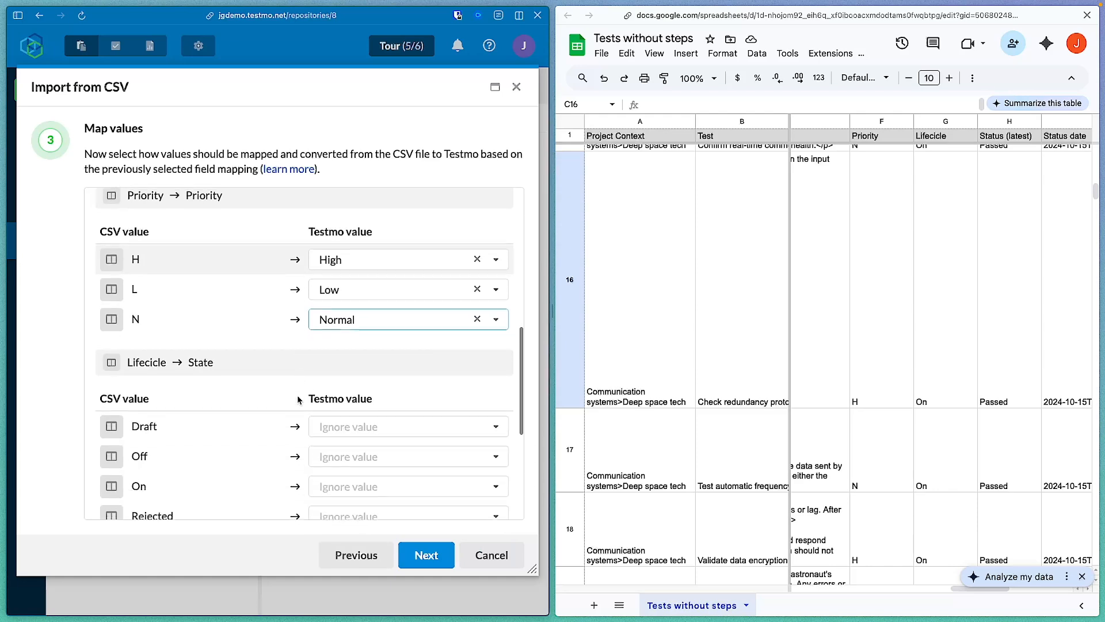
{"action": "scroll", "coordinate": [298, 400], "scroll_direction": "down", "scroll_amount": 1}
{"action": "scroll", "coordinate": [298, 399], "scroll_direction": "up", "scroll_amount": 1}
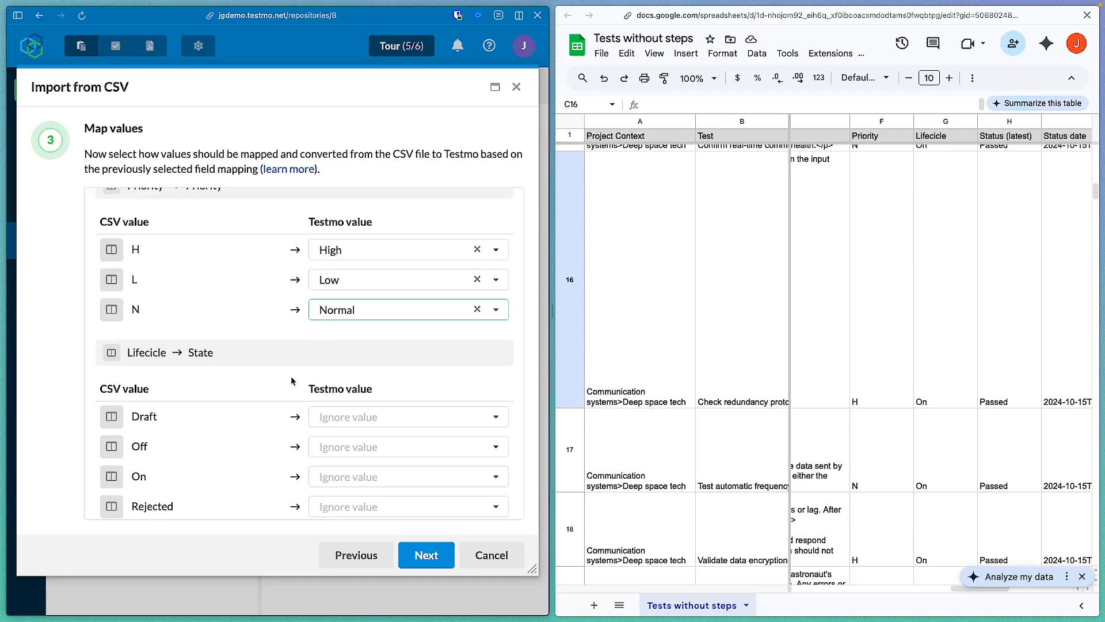
{"action": "scroll", "coordinate": [292, 381], "scroll_direction": "down", "scroll_amount": 3}
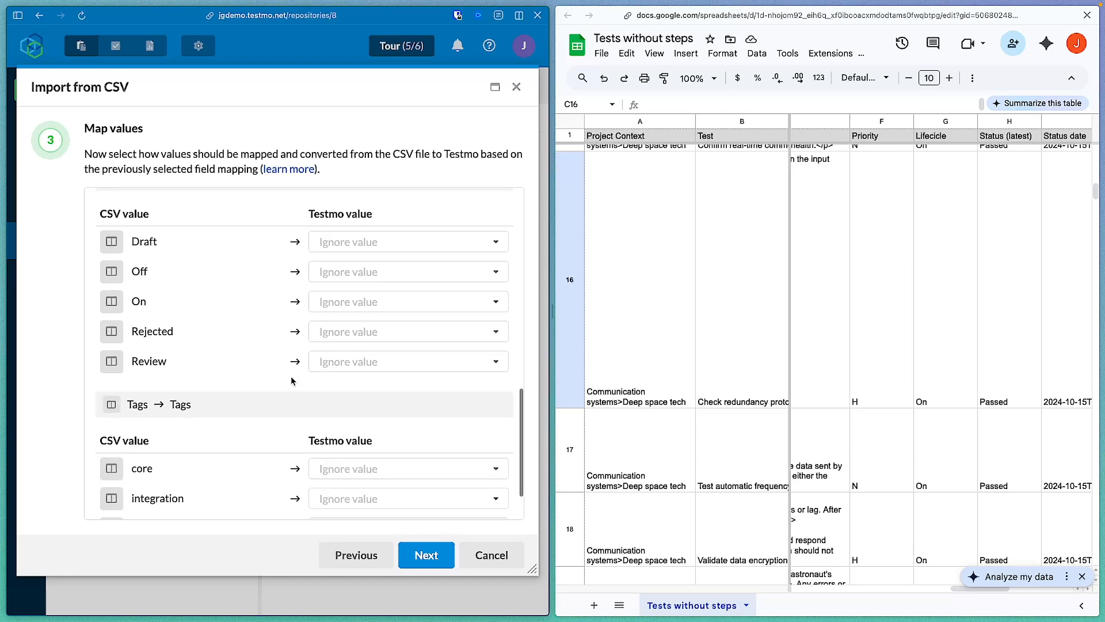
{"action": "left_click", "coordinate": [383, 269]}
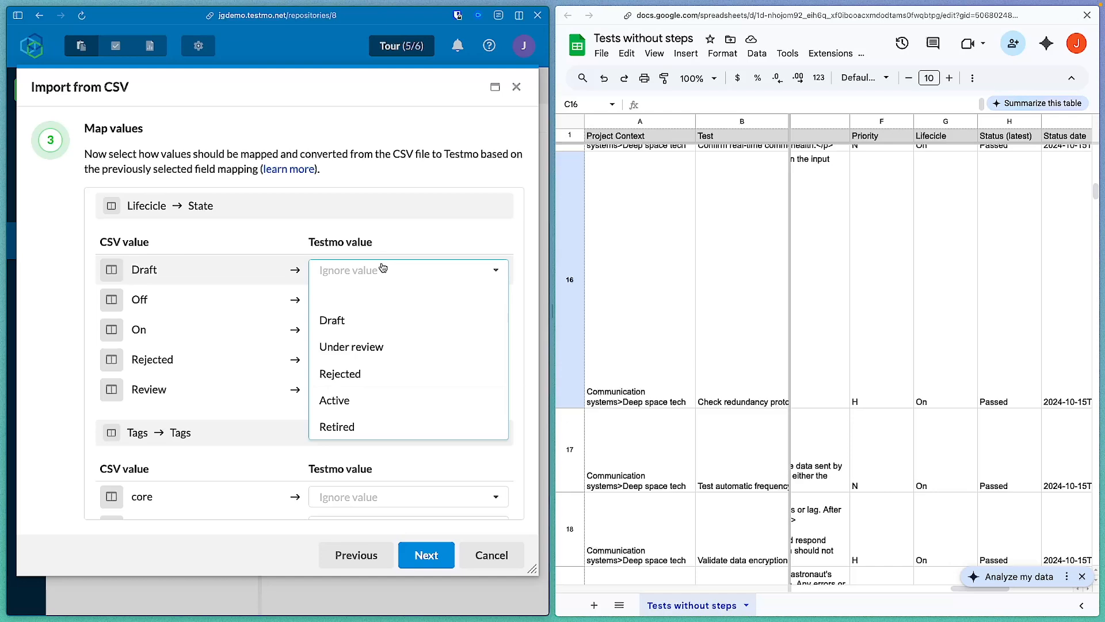
{"action": "left_click", "coordinate": [372, 315]}
{"action": "left_click", "coordinate": [373, 311]}
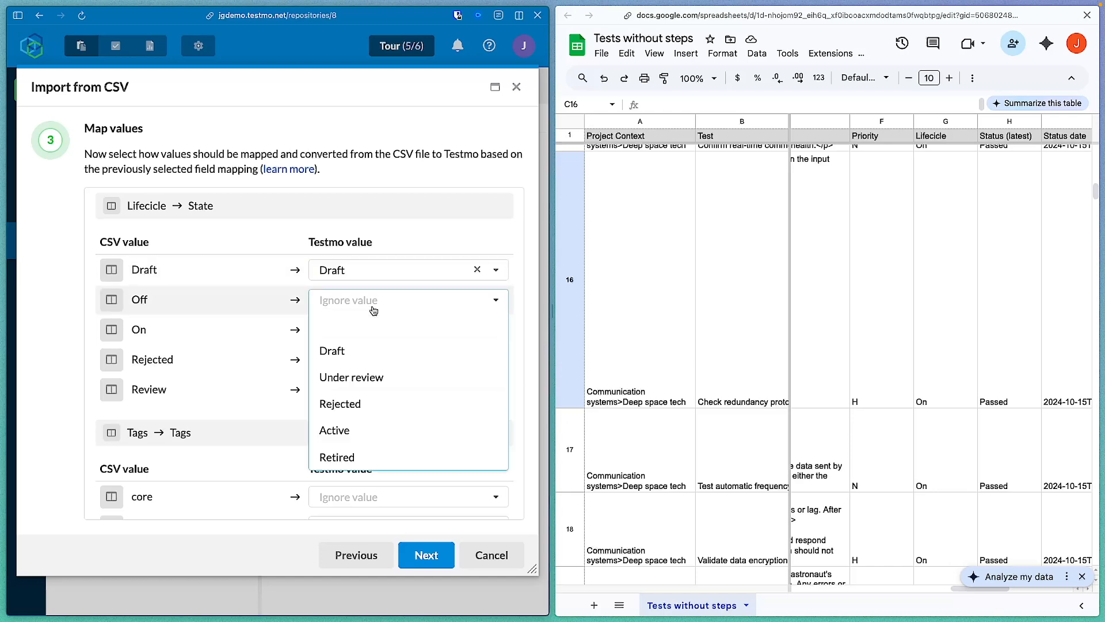
{"action": "left_click", "coordinate": [372, 454]}
{"action": "left_click", "coordinate": [370, 329]}
{"action": "left_click", "coordinate": [371, 460]}
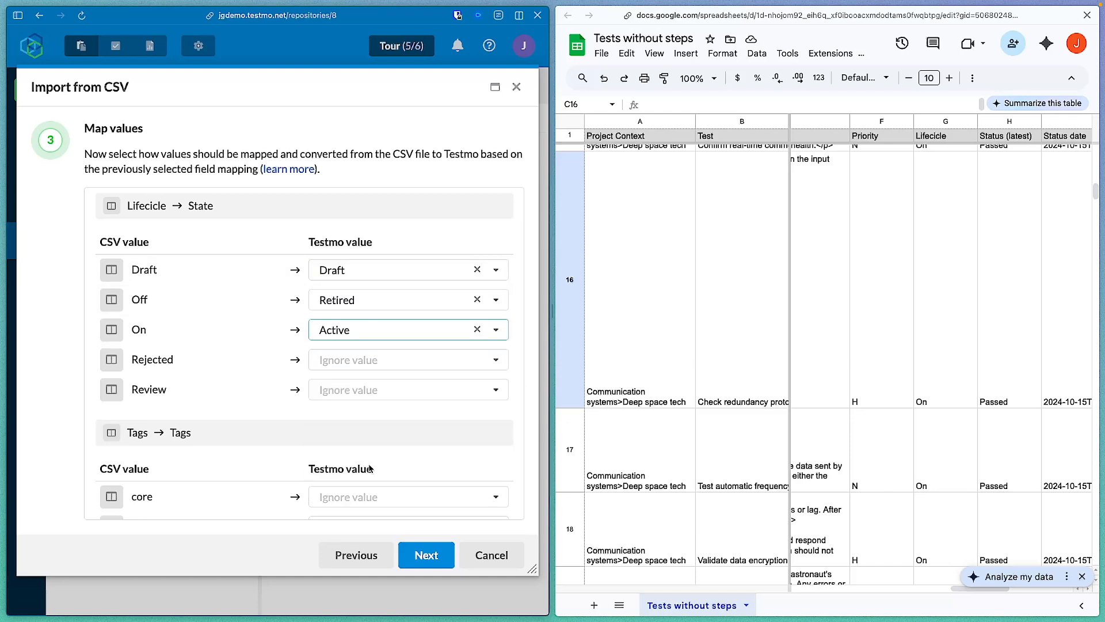
{"action": "left_click", "coordinate": [370, 362]}
{"action": "left_click", "coordinate": [367, 463]}
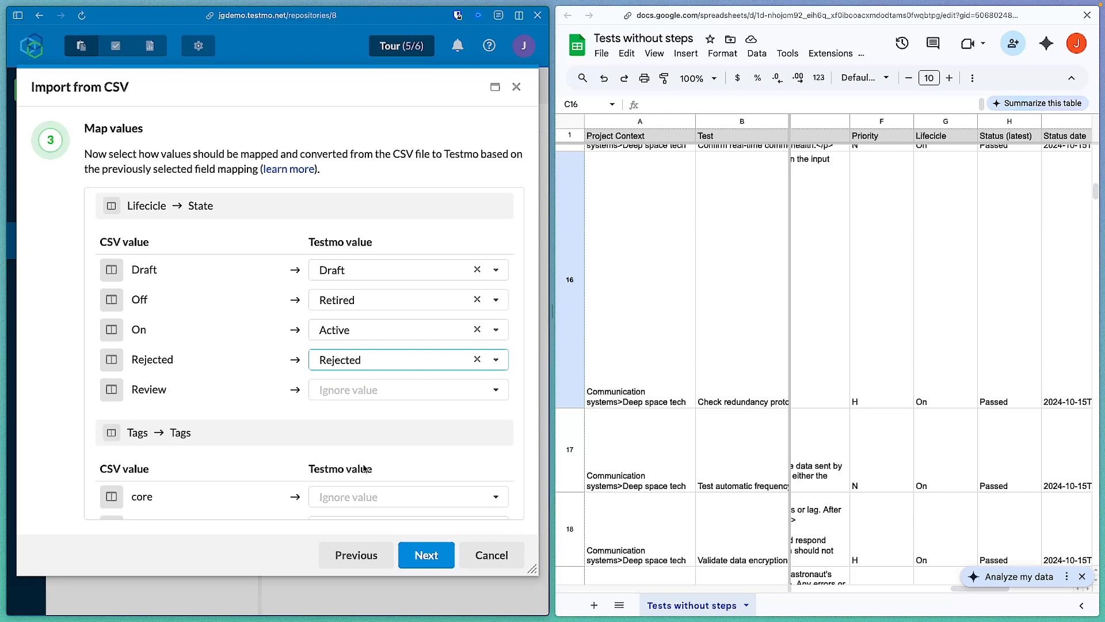
{"action": "left_click", "coordinate": [373, 390]}
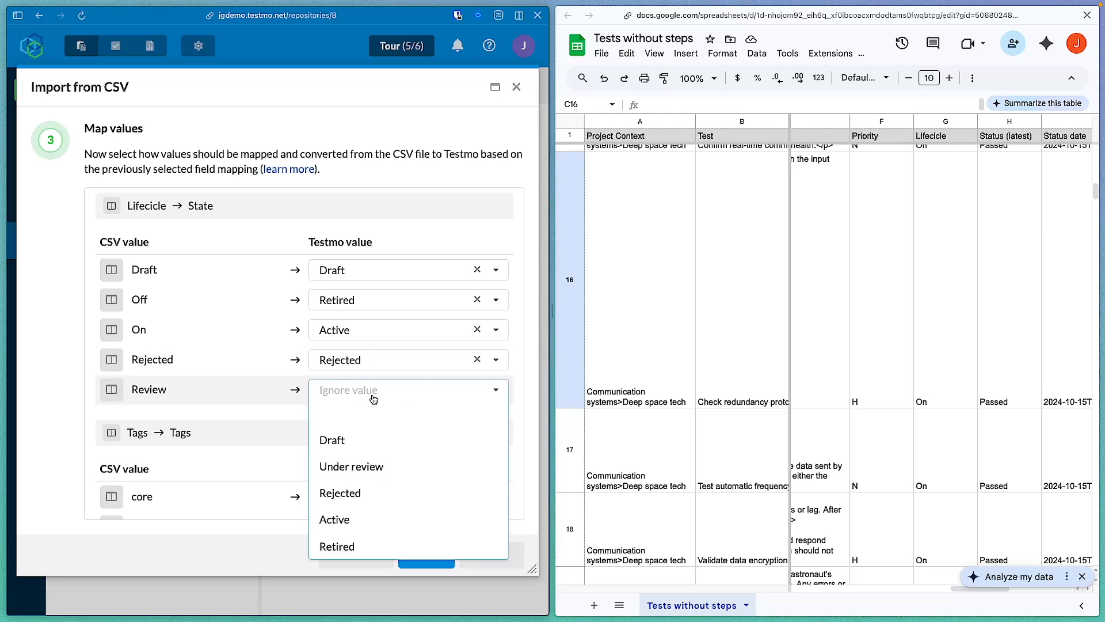
{"action": "left_click", "coordinate": [369, 467]}
- Map the Tags values core, integration, regression and smoke to the tags of the same name and proceed to the test case preview
{"action": "scroll", "coordinate": [286, 422], "scroll_direction": "down", "scroll_amount": 2}
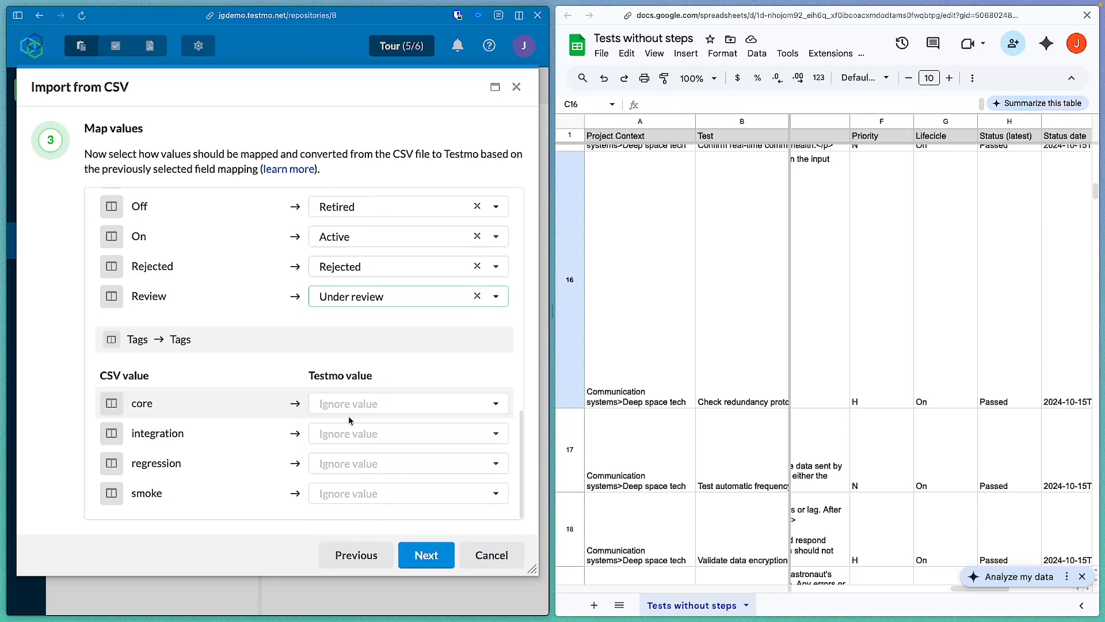
{"action": "left_click", "coordinate": [367, 403]}
{"action": "left_click", "coordinate": [357, 454]}
{"action": "left_click", "coordinate": [362, 433]}
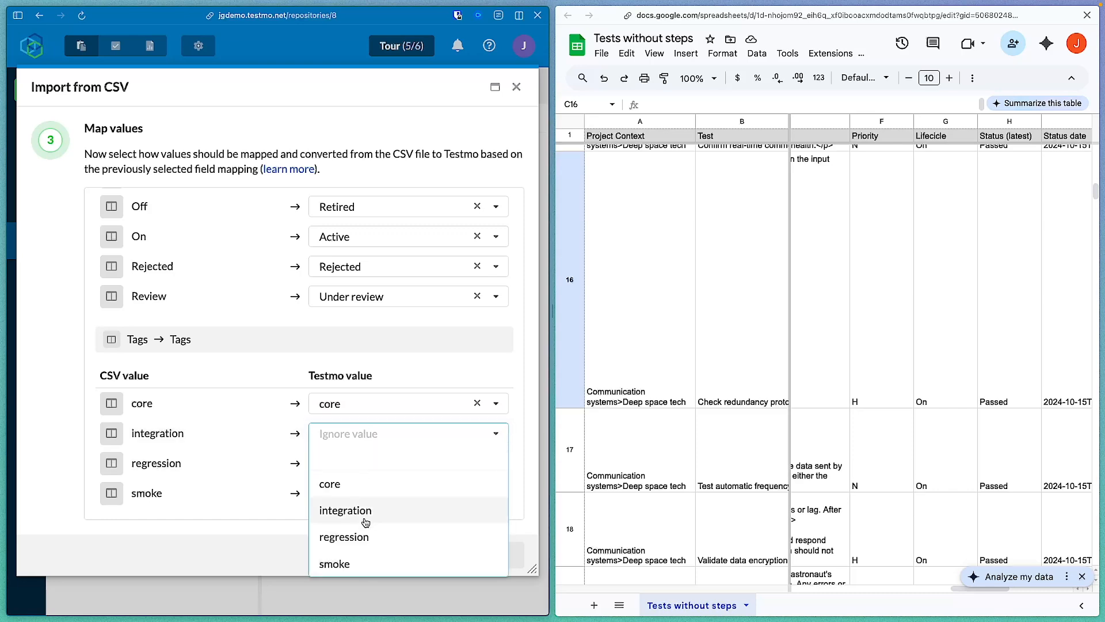
{"action": "left_click", "coordinate": [366, 511]}
{"action": "left_click", "coordinate": [363, 463]}
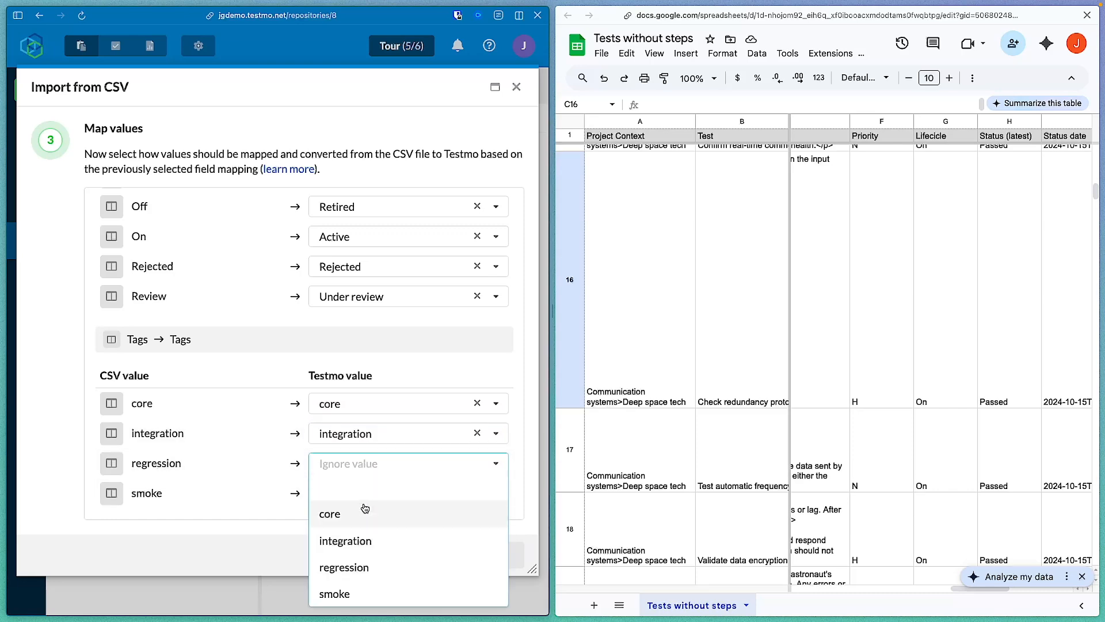
{"action": "left_click", "coordinate": [365, 565]}
{"action": "left_click", "coordinate": [363, 492]}
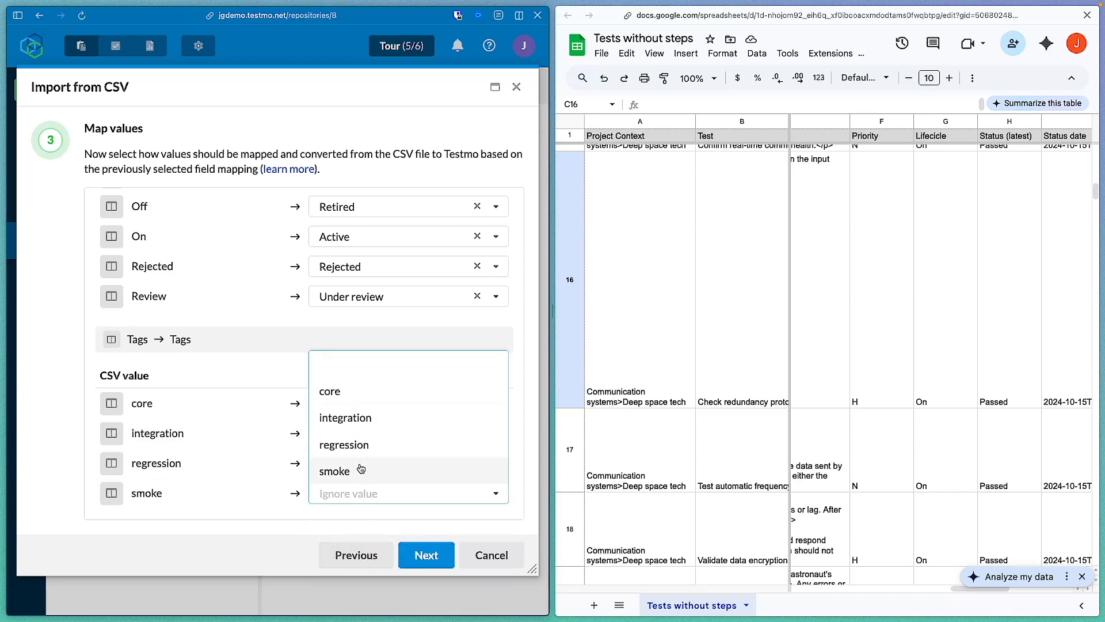
{"action": "left_click", "coordinate": [361, 469]}
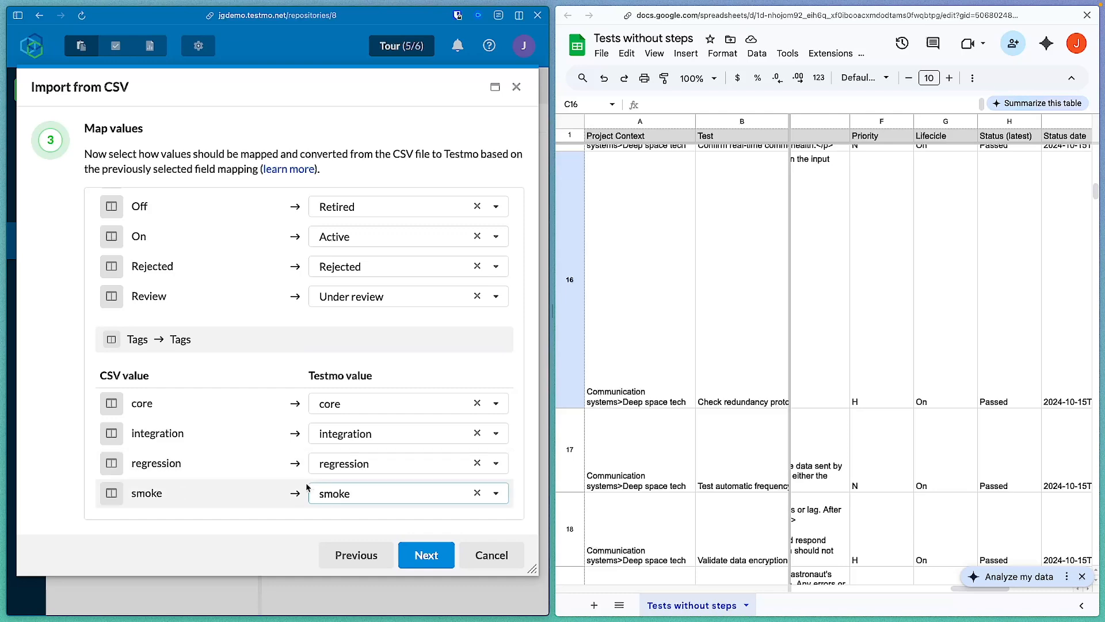
{"action": "left_click", "coordinate": [435, 561]}
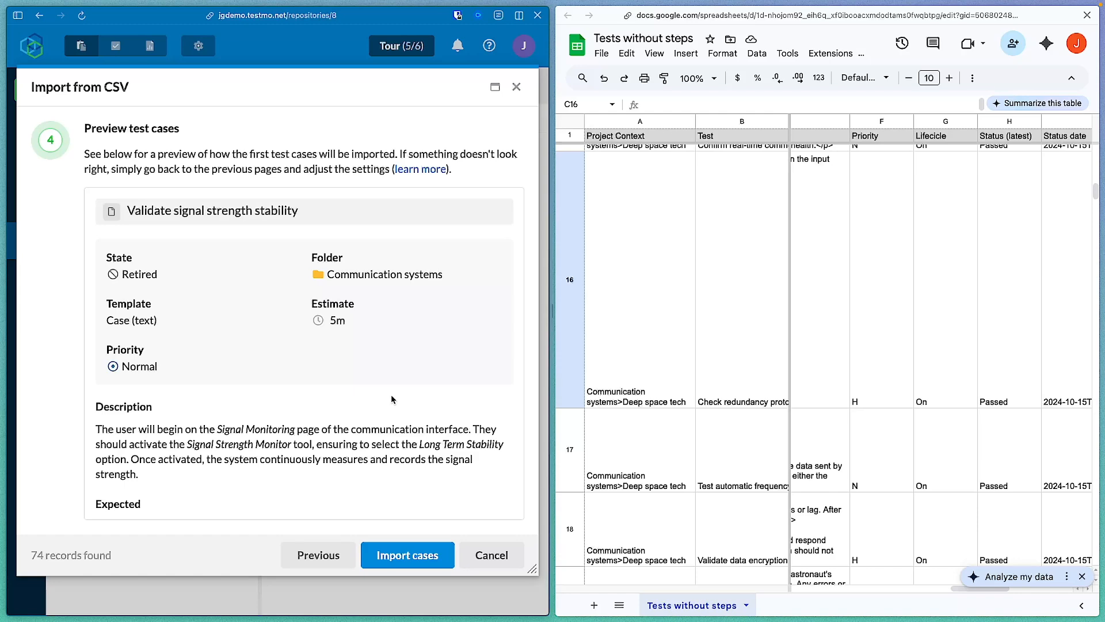
- Review the previewed test cases, checking their states, folders, estimates, priorities, tags and the formatting of Description and Expected
{"action": "scroll", "coordinate": [290, 373], "scroll_direction": "down", "scroll_amount": 1}
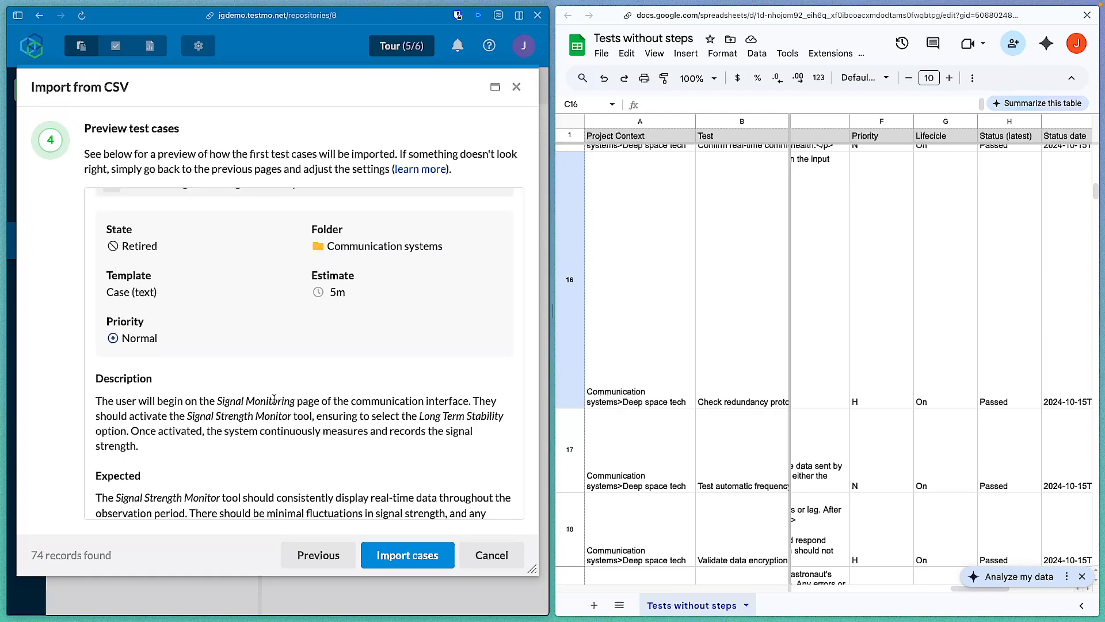
{"action": "scroll", "coordinate": [245, 412], "scroll_direction": "down", "scroll_amount": 1}
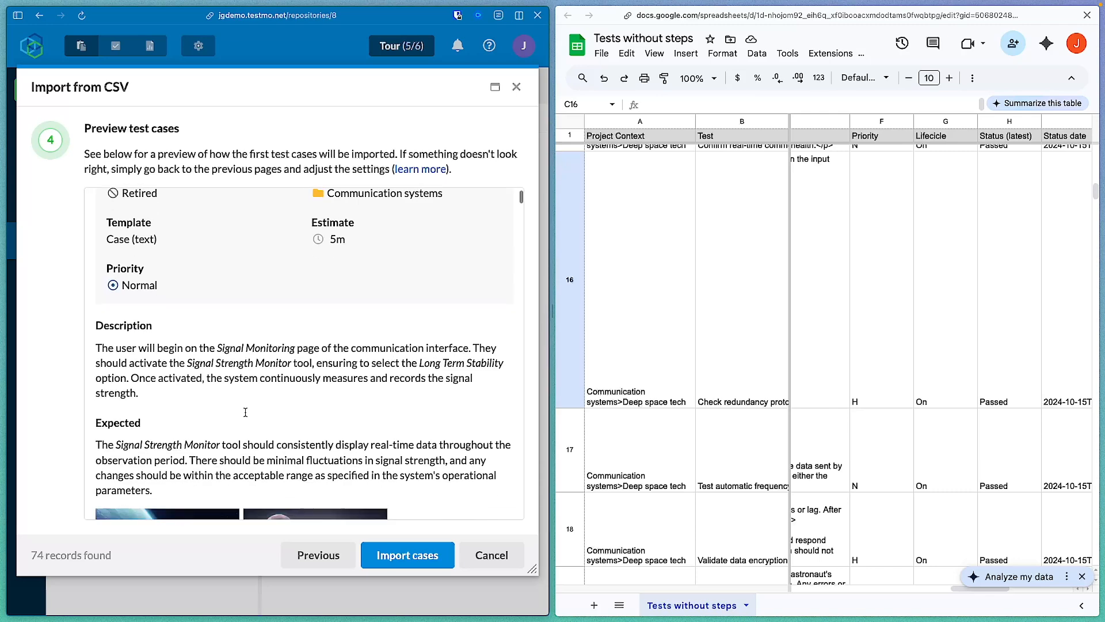
{"action": "scroll", "coordinate": [192, 417], "scroll_direction": "down", "scroll_amount": 1}
{"action": "scroll", "coordinate": [164, 399], "scroll_direction": "down", "scroll_amount": 2}
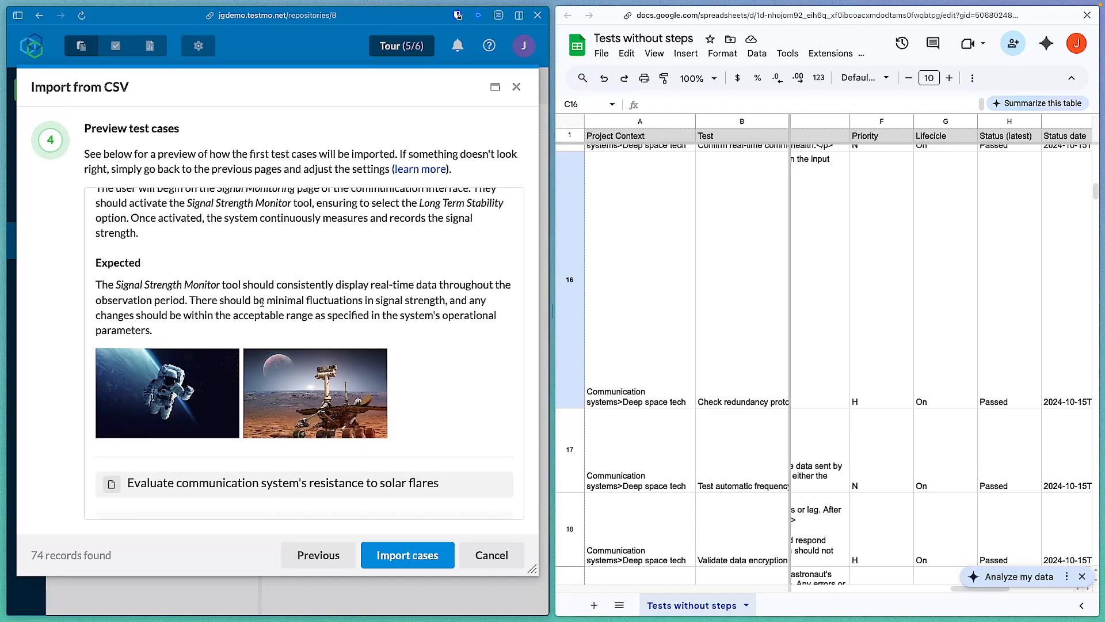
{"action": "scroll", "coordinate": [262, 301], "scroll_direction": "up", "scroll_amount": 1}
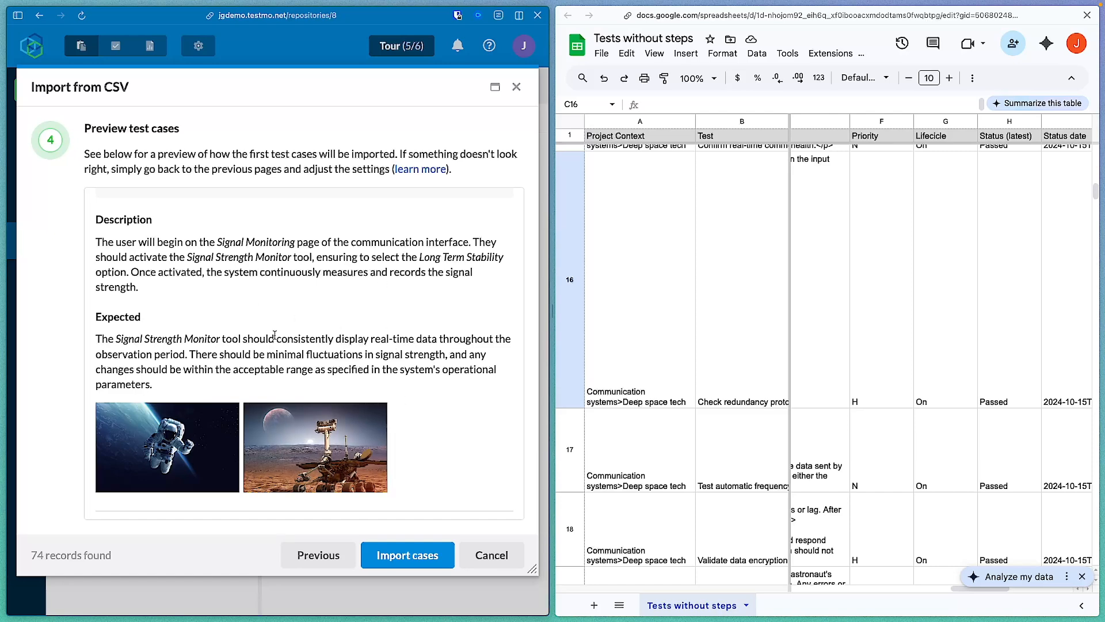
{"action": "scroll", "coordinate": [265, 444], "scroll_direction": "down", "scroll_amount": 10}
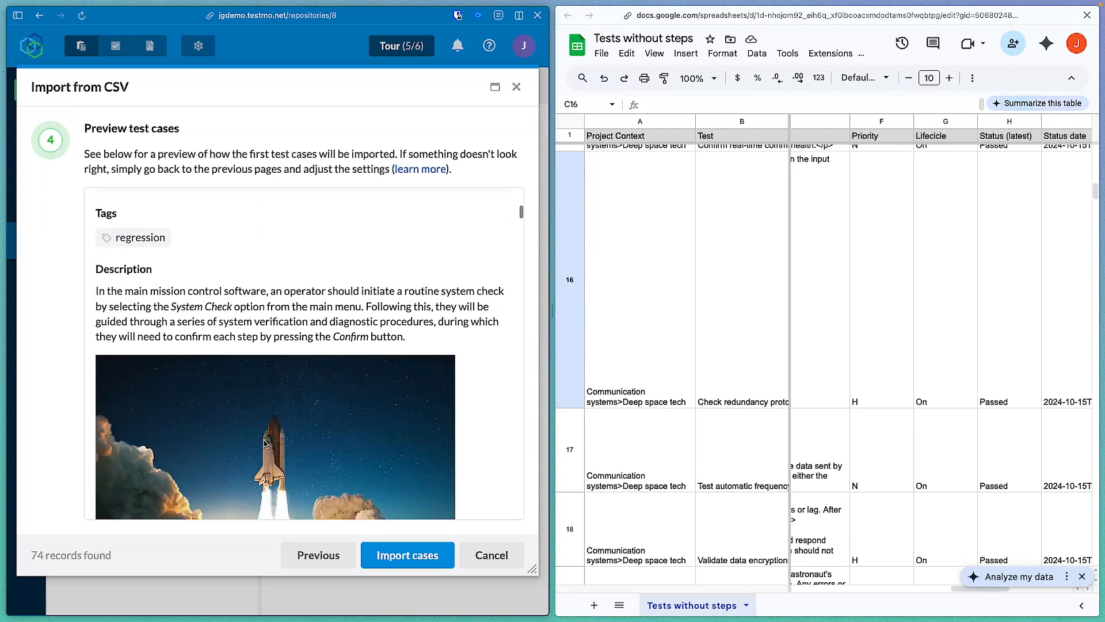
{"action": "scroll", "coordinate": [200, 298], "scroll_direction": "down", "scroll_amount": 6}
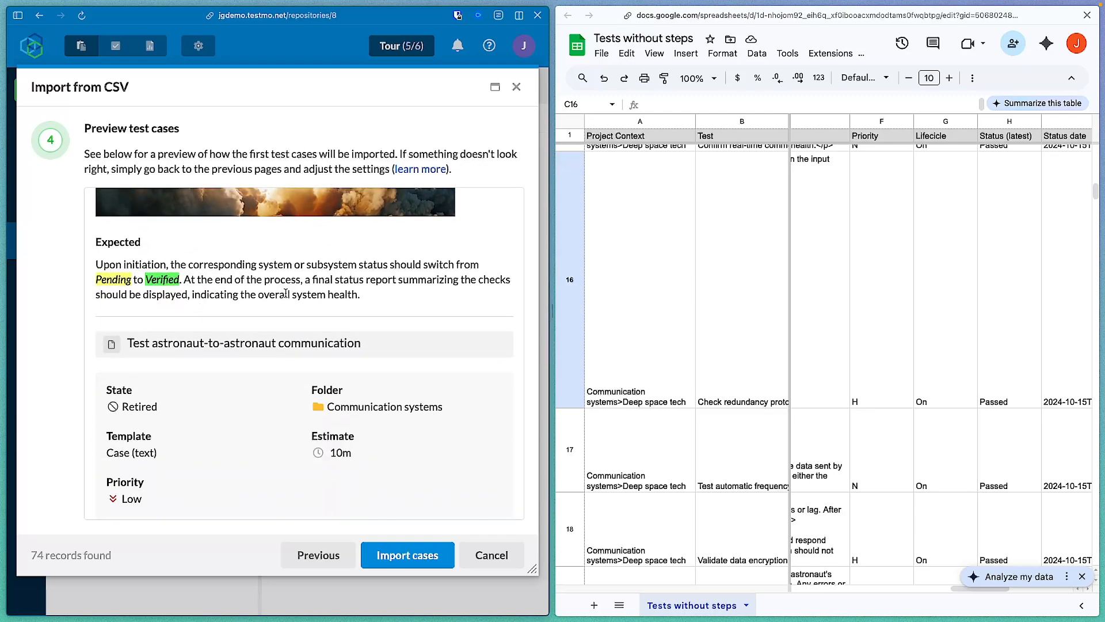
{"action": "scroll", "coordinate": [285, 293], "scroll_direction": "up", "scroll_amount": 3}
{"action": "scroll", "coordinate": [309, 420], "scroll_direction": "down", "scroll_amount": 8}
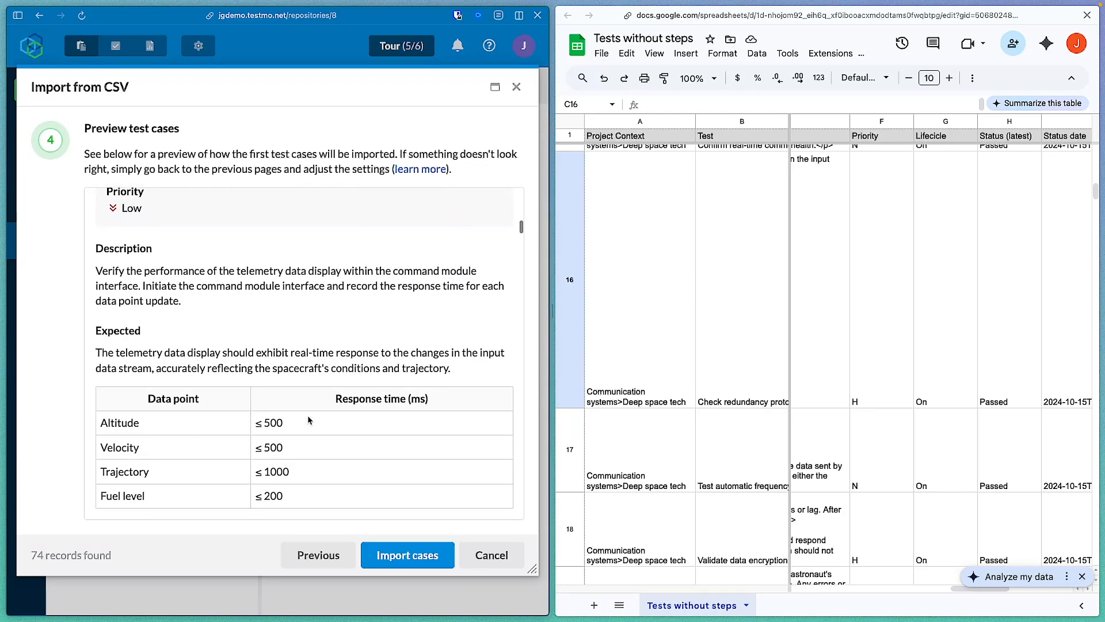
{"action": "scroll", "coordinate": [309, 420], "scroll_direction": "down", "scroll_amount": 10}
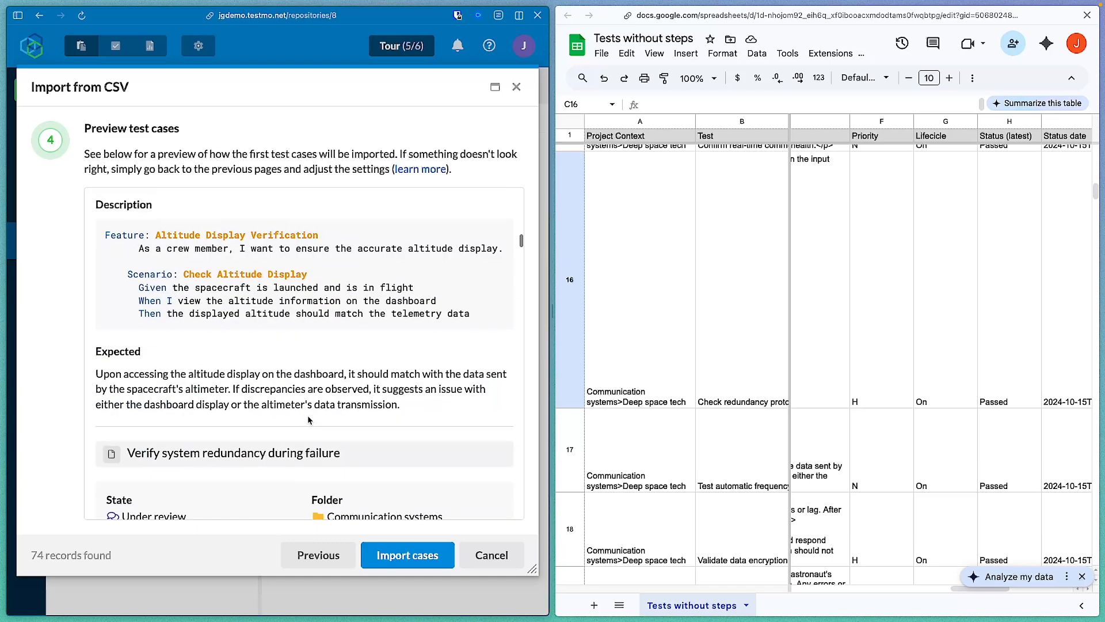
{"action": "scroll", "coordinate": [308, 419], "scroll_direction": "down", "scroll_amount": 5}
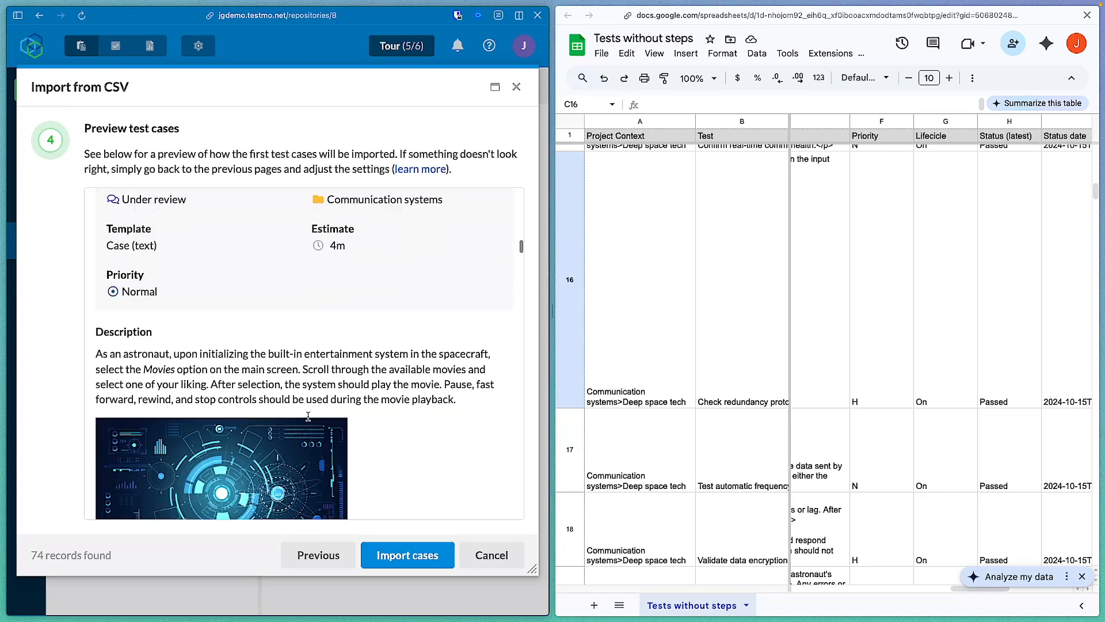
{"action": "scroll", "coordinate": [308, 416], "scroll_direction": "down", "scroll_amount": 8}
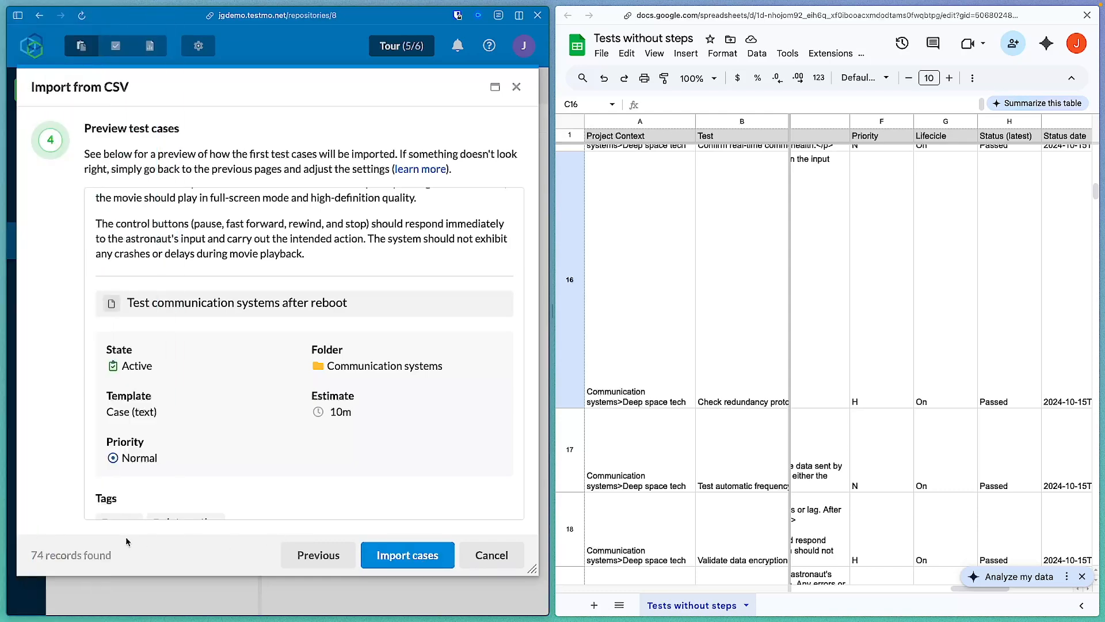
- Import the previewed test cases into the repository and dismiss the import progress window
{"action": "left_click", "coordinate": [411, 556]}
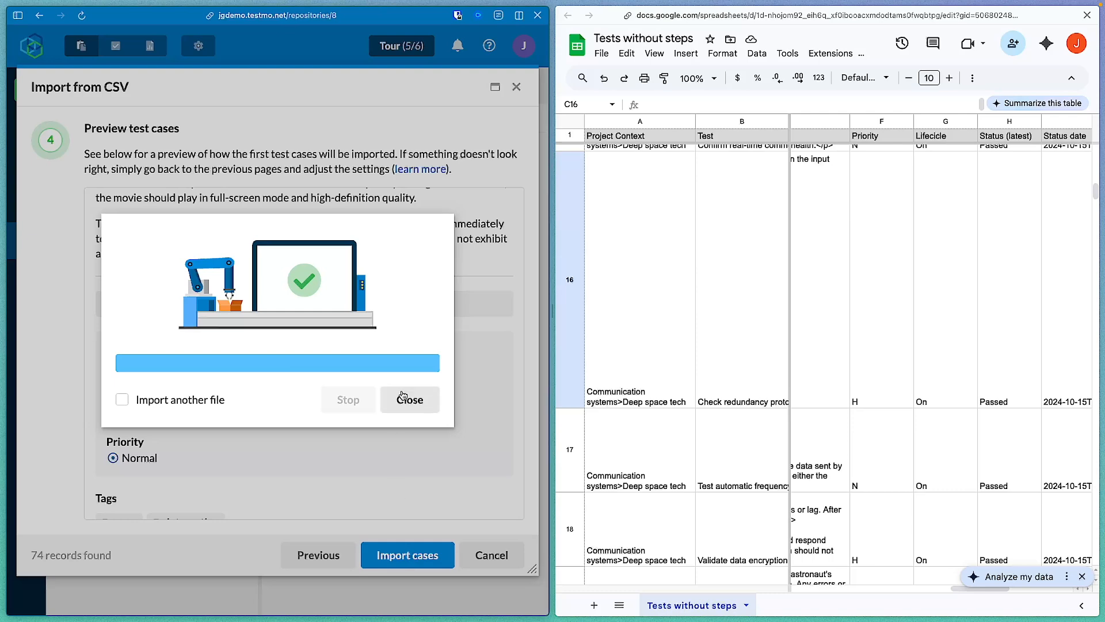
{"action": "left_click", "coordinate": [406, 399]}
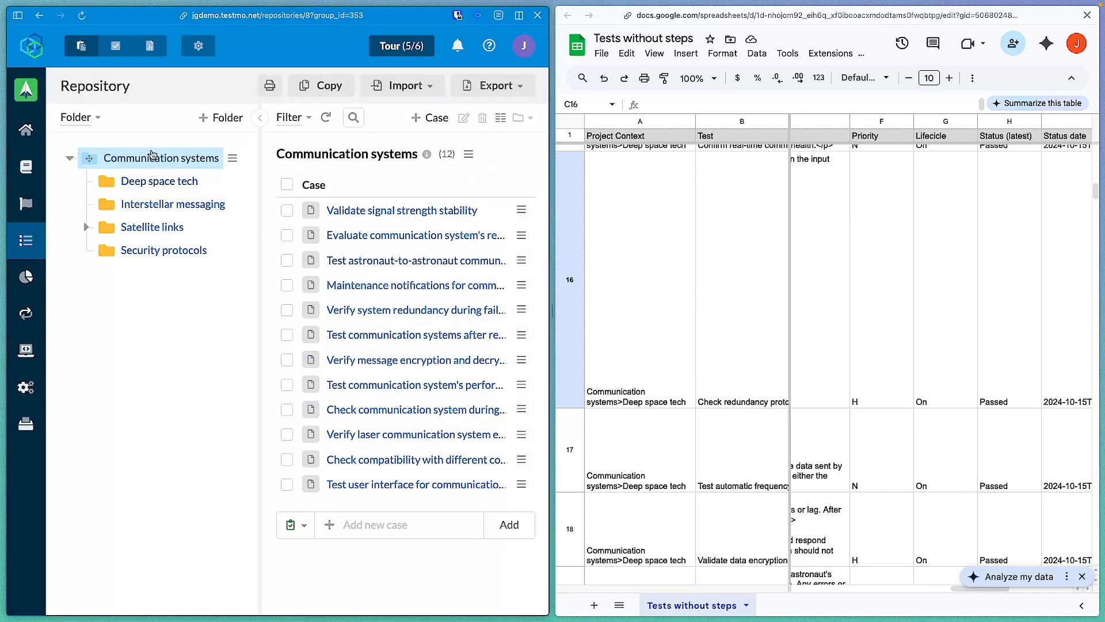
- Show Testmo at full width and browse the imported Deep space tech, Interstellar messaging, Data transfer and Link setup folders
{"action": "left_click", "coordinate": [159, 180]}
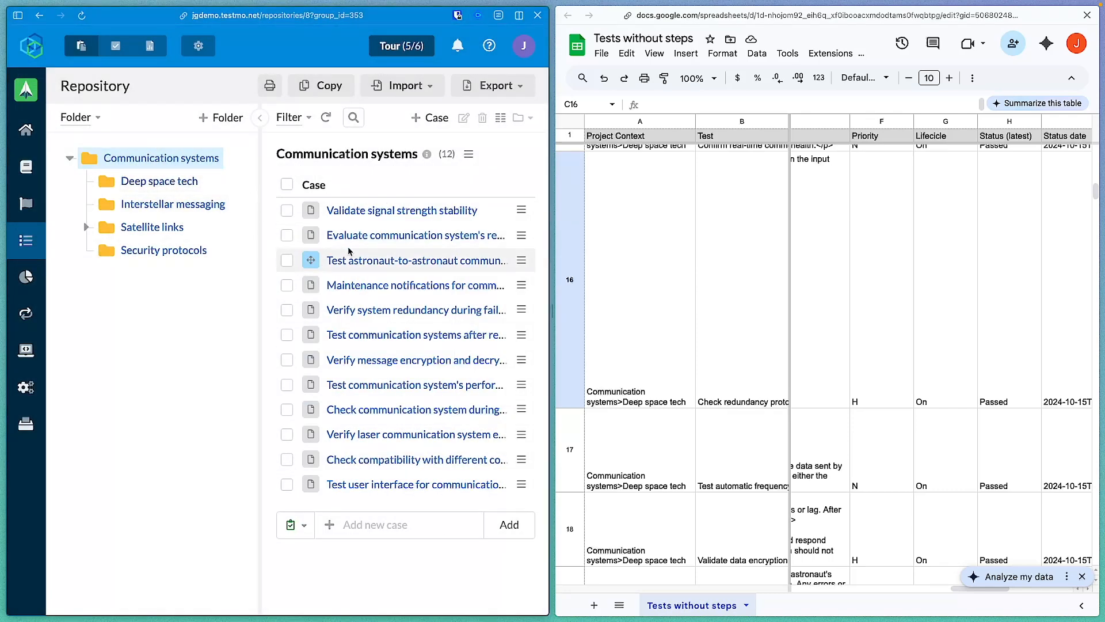
{"action": "left_click", "coordinate": [518, 15]}
{"action": "left_click", "coordinate": [600, 89]}
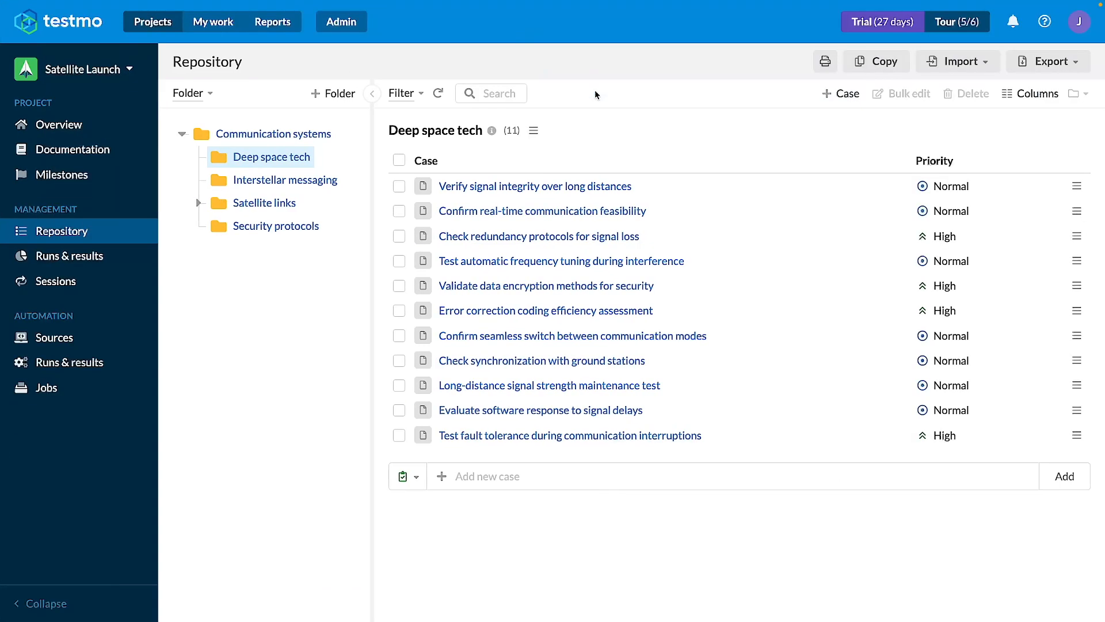
{"action": "left_click", "coordinate": [259, 182]}
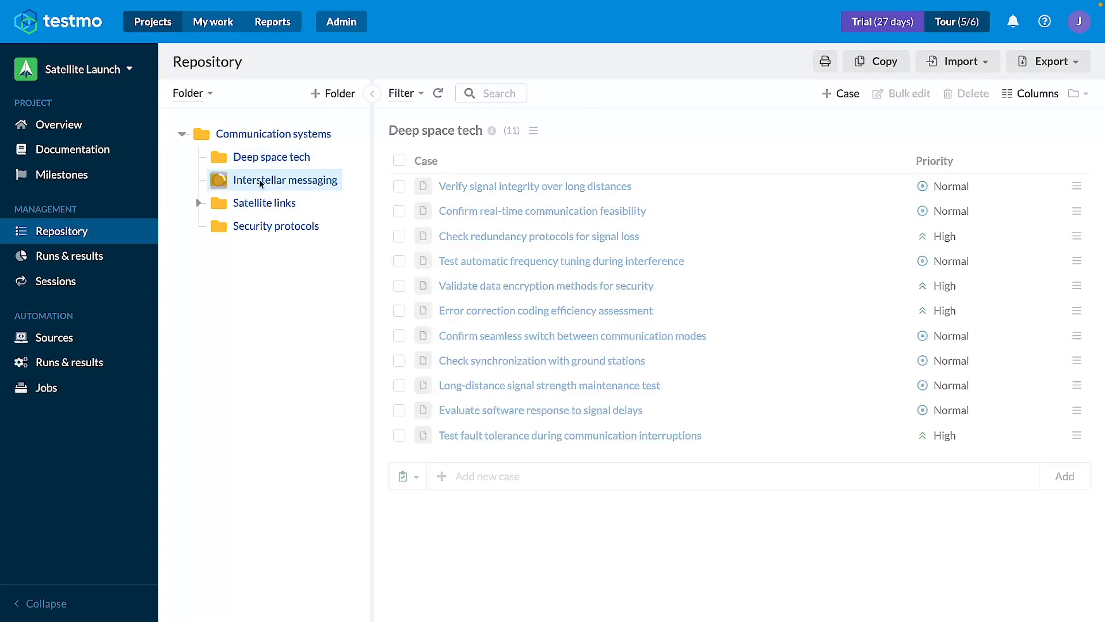
{"action": "left_click", "coordinate": [198, 203]}
{"action": "left_click", "coordinate": [266, 230]}
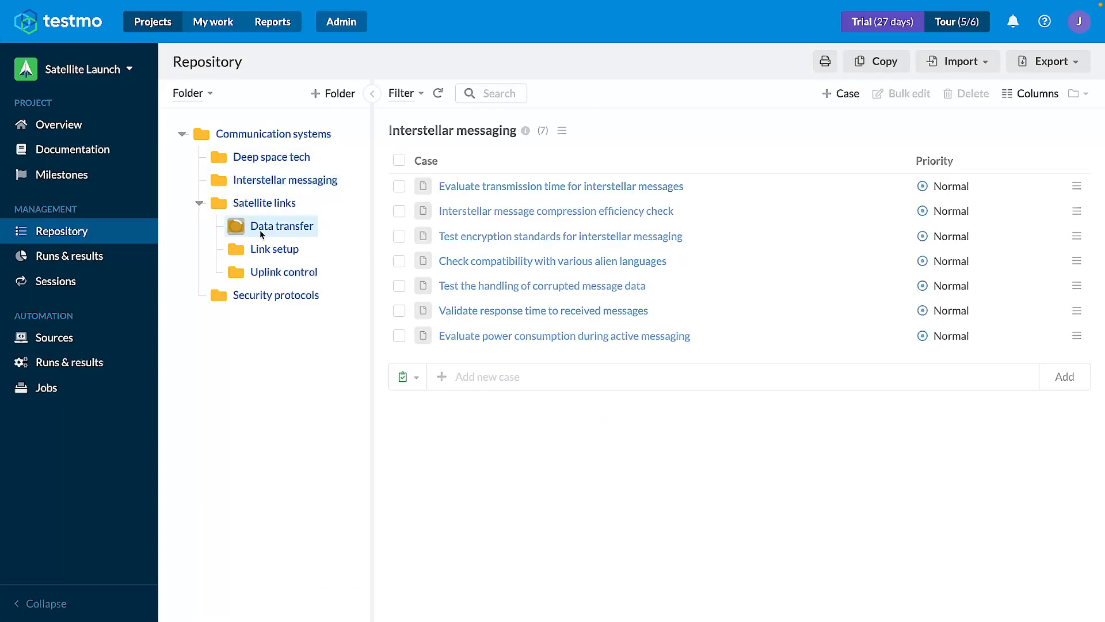
{"action": "left_click", "coordinate": [272, 251]}
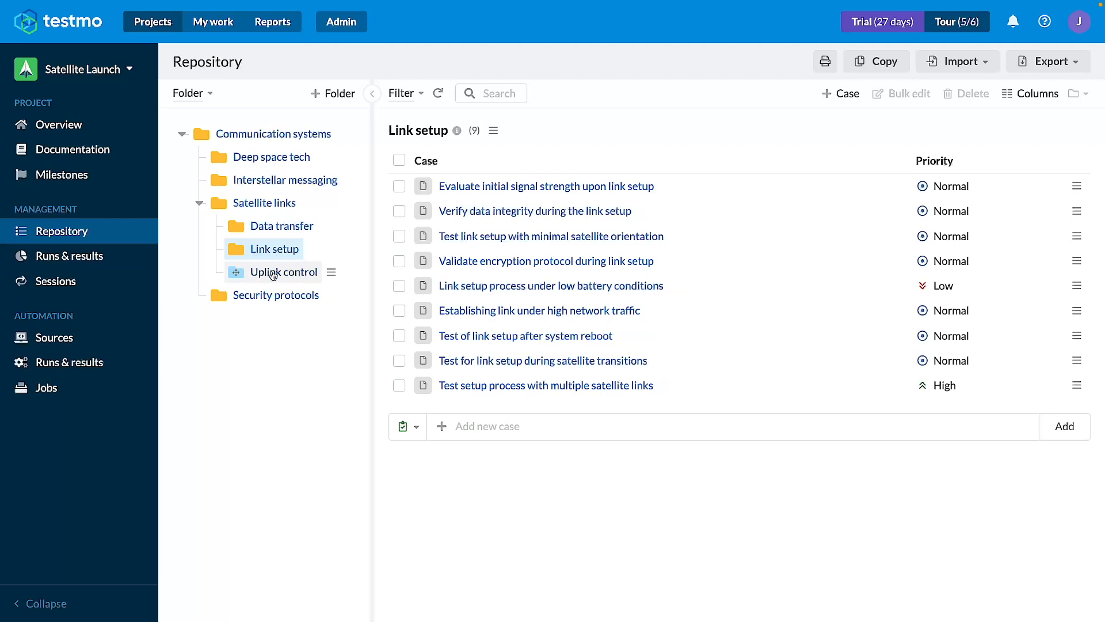
- Examine the signal strength, adverse weather and error correction cases in the Uplink control folder, including their descriptions and expected results
{"action": "left_click", "coordinate": [273, 273]}
{"action": "left_click", "coordinate": [547, 187]}
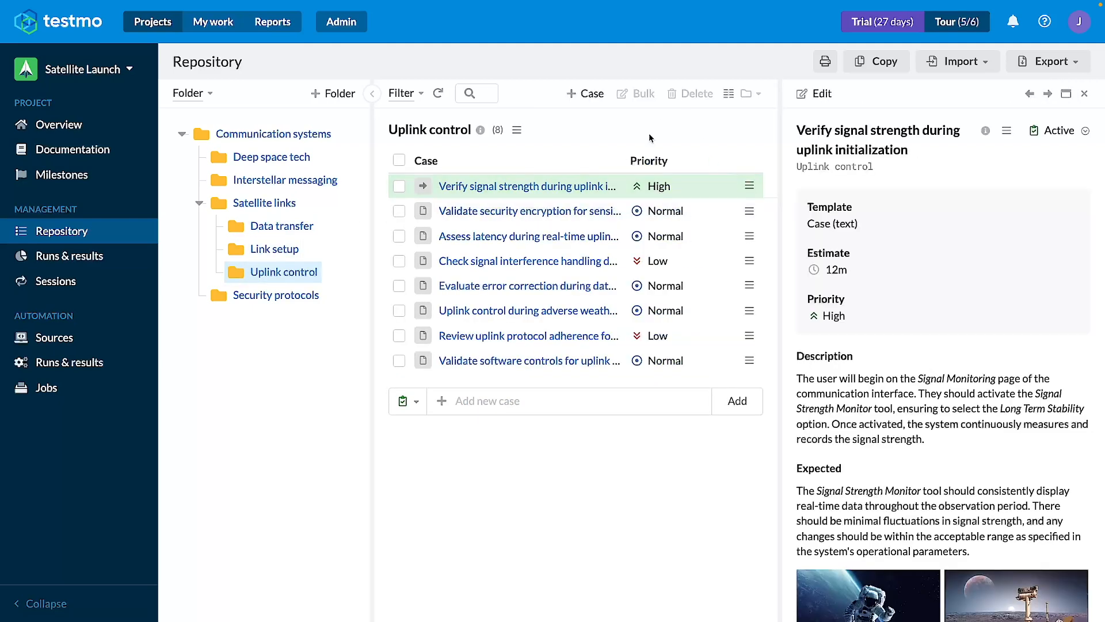
{"action": "scroll", "coordinate": [971, 316], "scroll_direction": "down", "scroll_amount": 2}
{"action": "scroll", "coordinate": [972, 315], "scroll_direction": "down", "scroll_amount": 1}
{"action": "scroll", "coordinate": [921, 219], "scroll_direction": "up", "scroll_amount": 3}
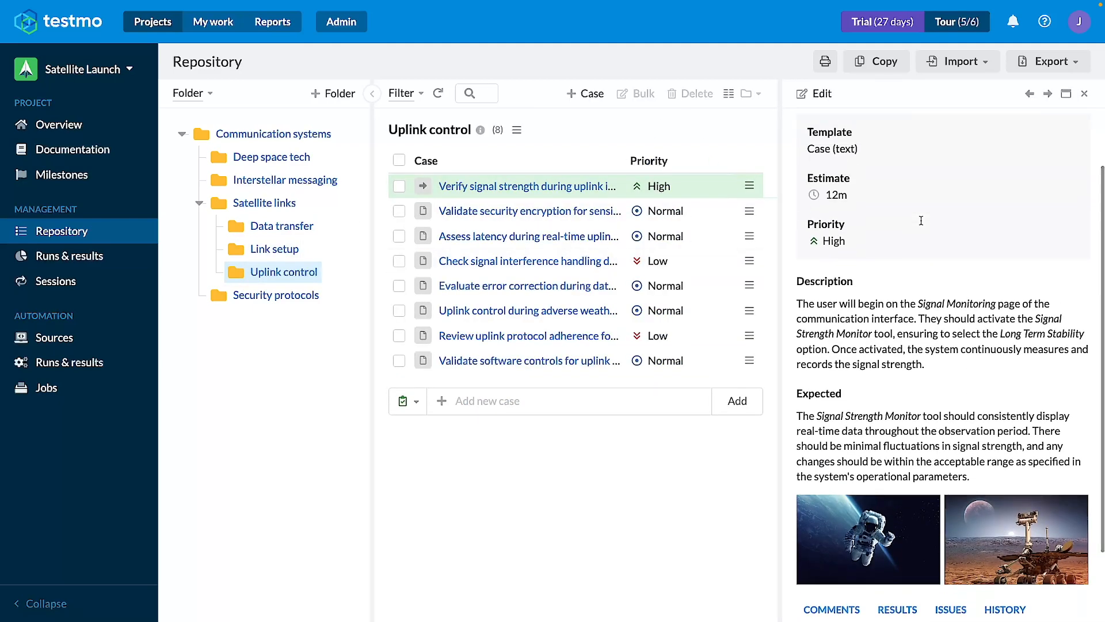
{"action": "left_click", "coordinate": [485, 311]}
{"action": "scroll", "coordinate": [943, 346], "scroll_direction": "down", "scroll_amount": 5}
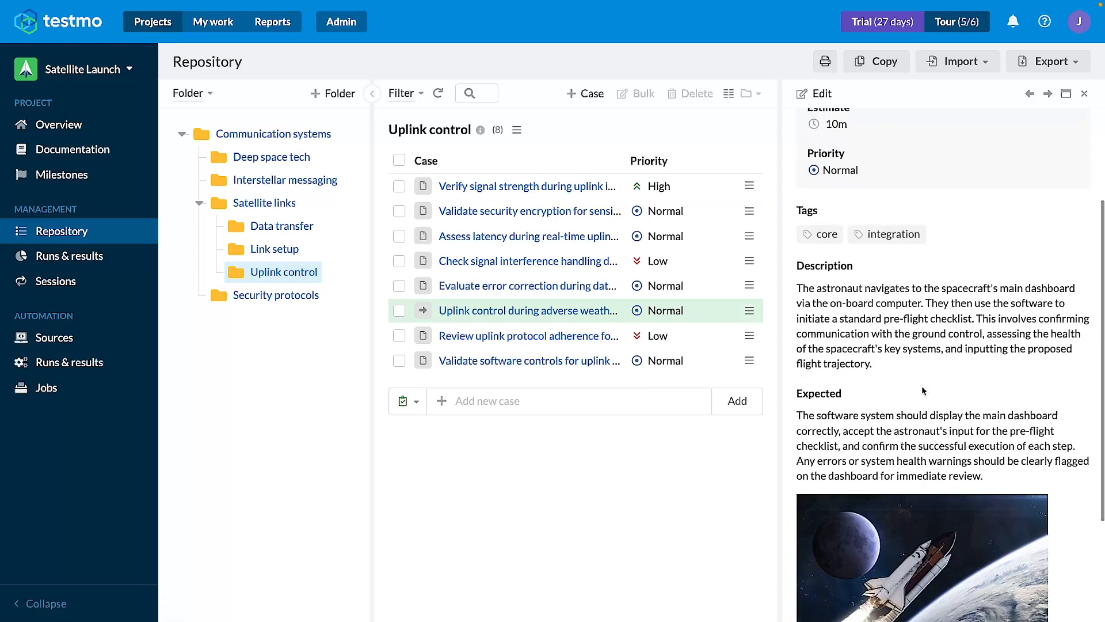
{"action": "left_click", "coordinate": [515, 286]}
{"action": "scroll", "coordinate": [976, 394], "scroll_direction": "down", "scroll_amount": 5}
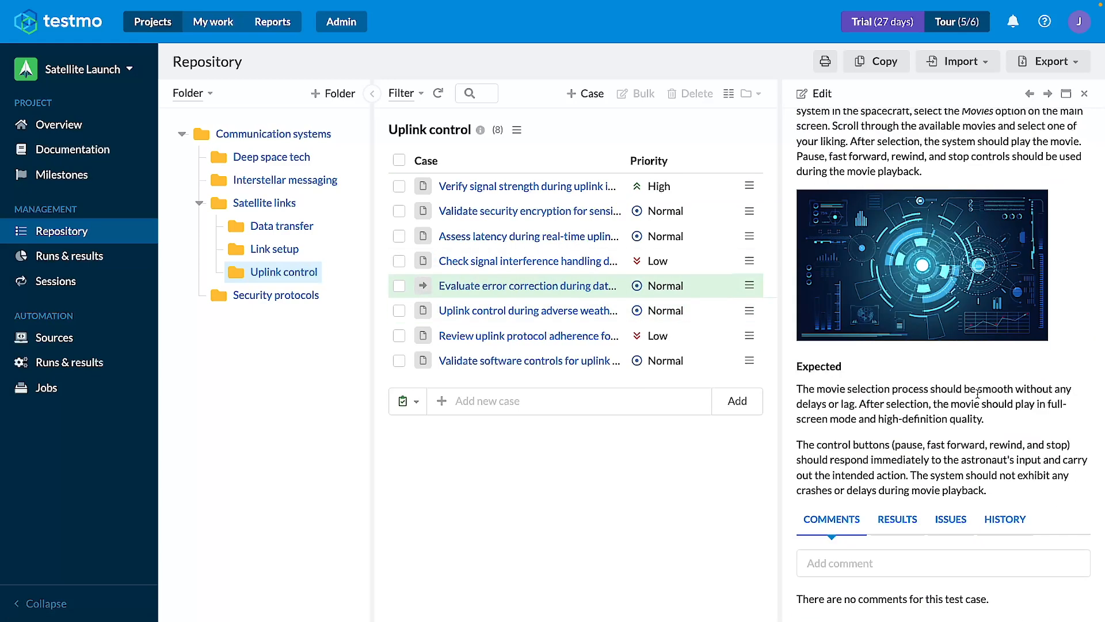
- Switch to the Tests with steps spreadsheet and look over its columns through Tags and Template
{"action": "scroll", "coordinate": [936, 303], "scroll_direction": "up", "scroll_amount": 1}
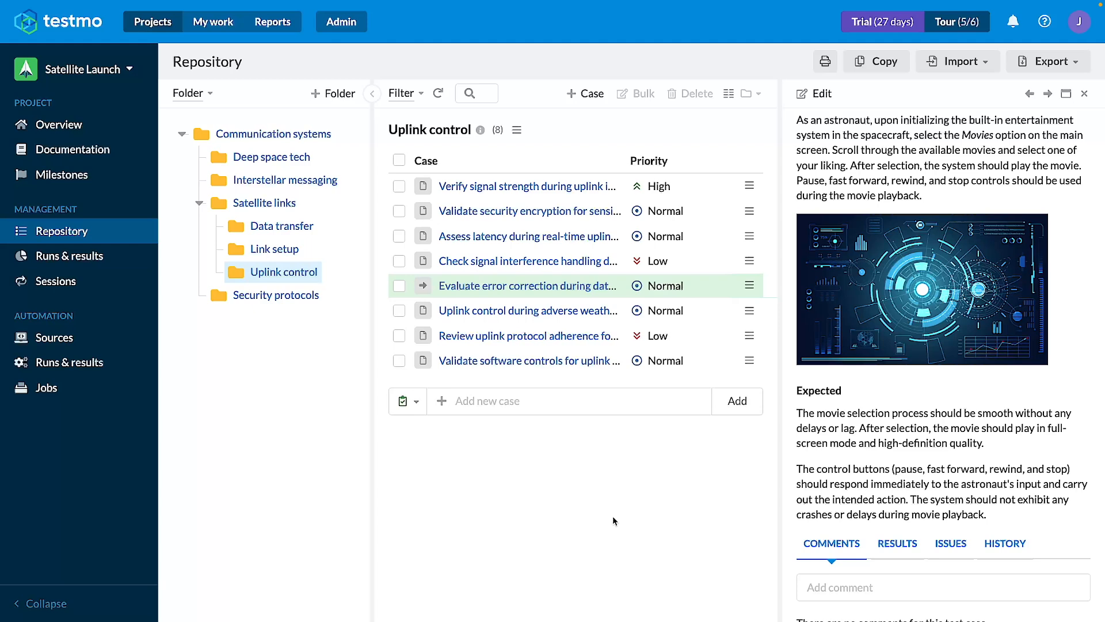
{"action": "key", "text": "alt+Tab"}
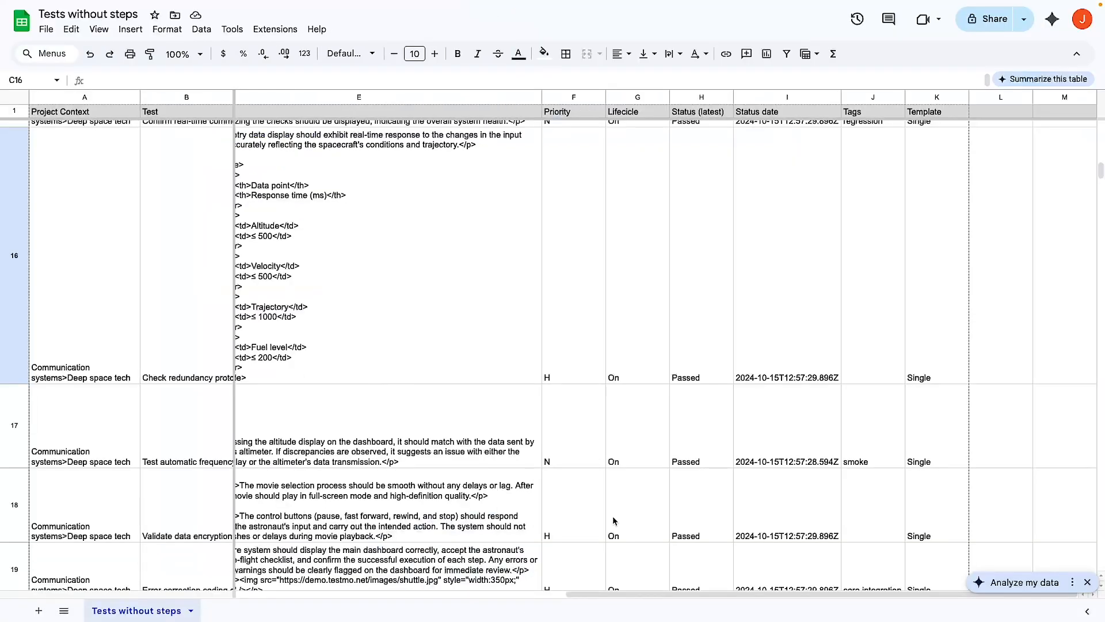
{"action": "key", "text": "alt+Tab"}
{"action": "key", "text": "alt+Tab"}
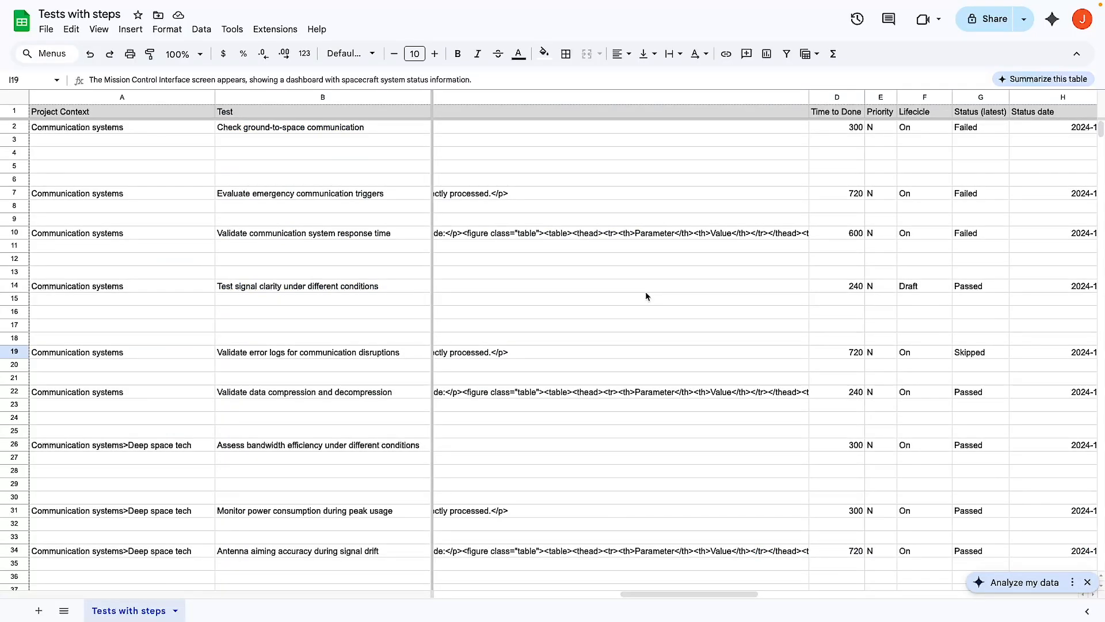
{"action": "scroll", "coordinate": [645, 292], "scroll_direction": "right", "scroll_amount": 10}
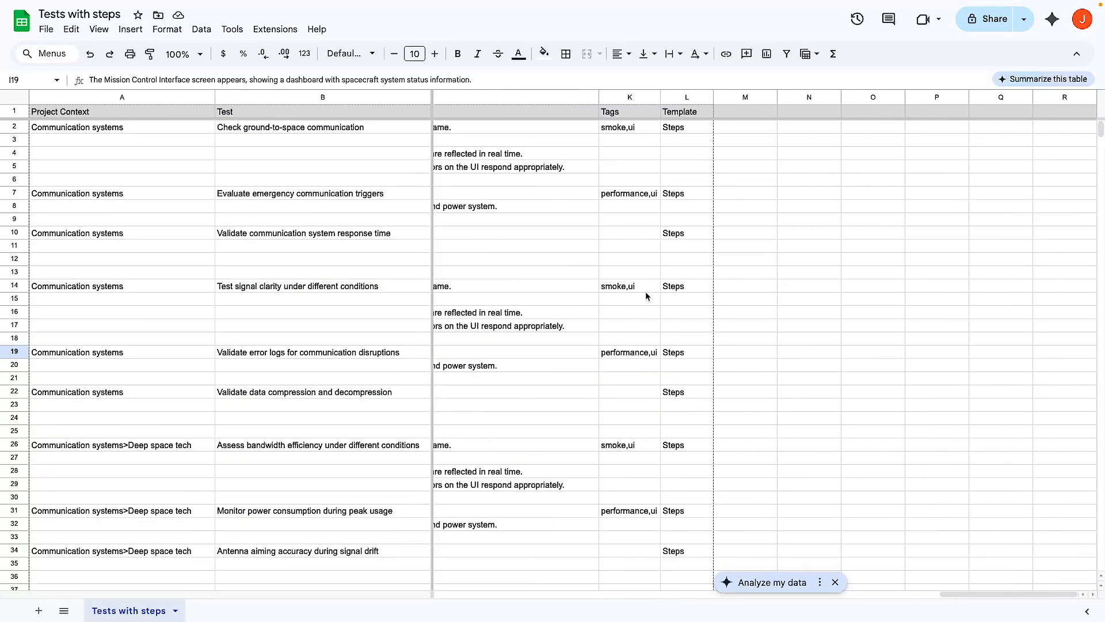
{"action": "scroll", "coordinate": [645, 291], "scroll_direction": "left", "scroll_amount": 3}
- Choose the Case (steps) template for a new Testmo case and show the Tests with steps spreadsheet beside it
{"action": "key", "text": "alt+Tab"}
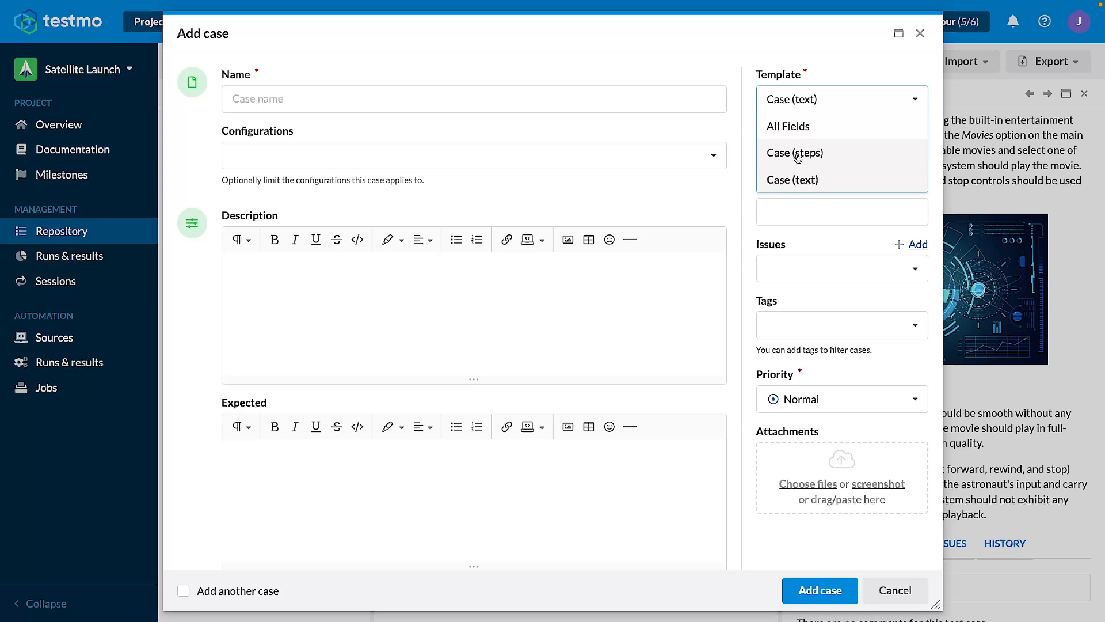
{"action": "left_click", "coordinate": [797, 154]}
{"action": "key", "text": "alt+Tab"}
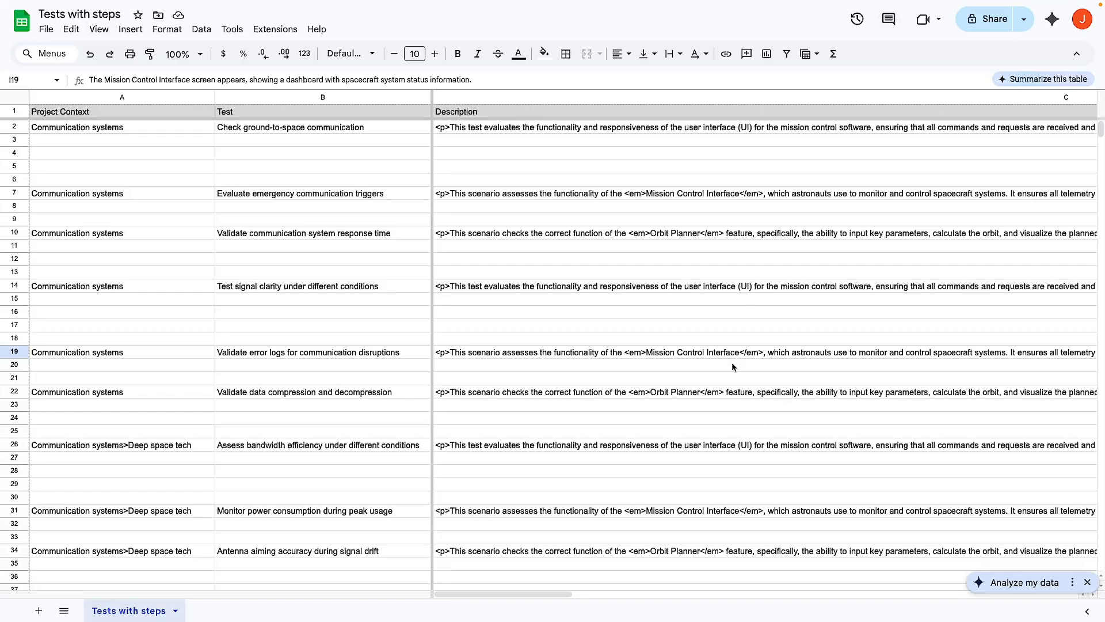
{"action": "key", "text": "ctrl+Tab"}
{"action": "mouse_move", "coordinate": [2, 345]}
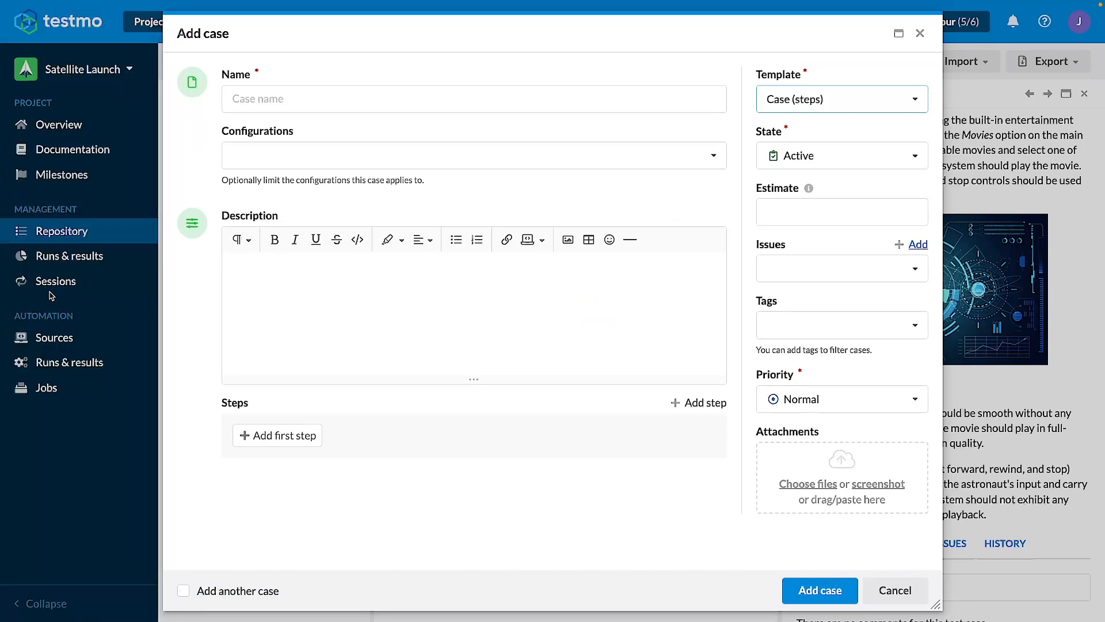
{"action": "mouse_move", "coordinate": [10, 297]}
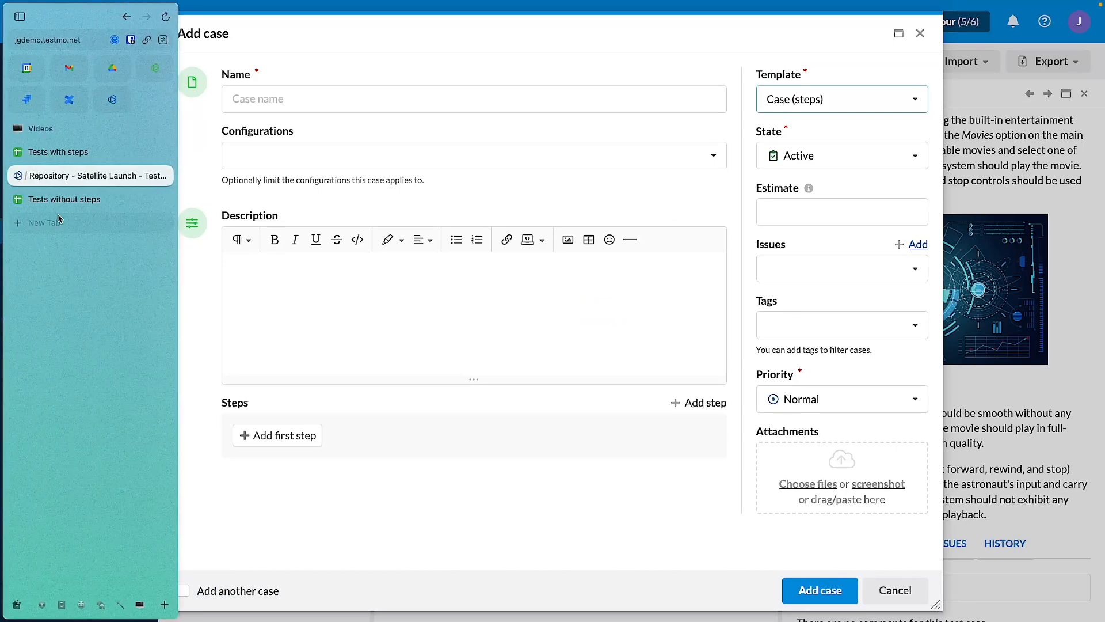
{"action": "left_click_drag", "start_coordinate": [52, 154], "coordinate": [130, 176]}
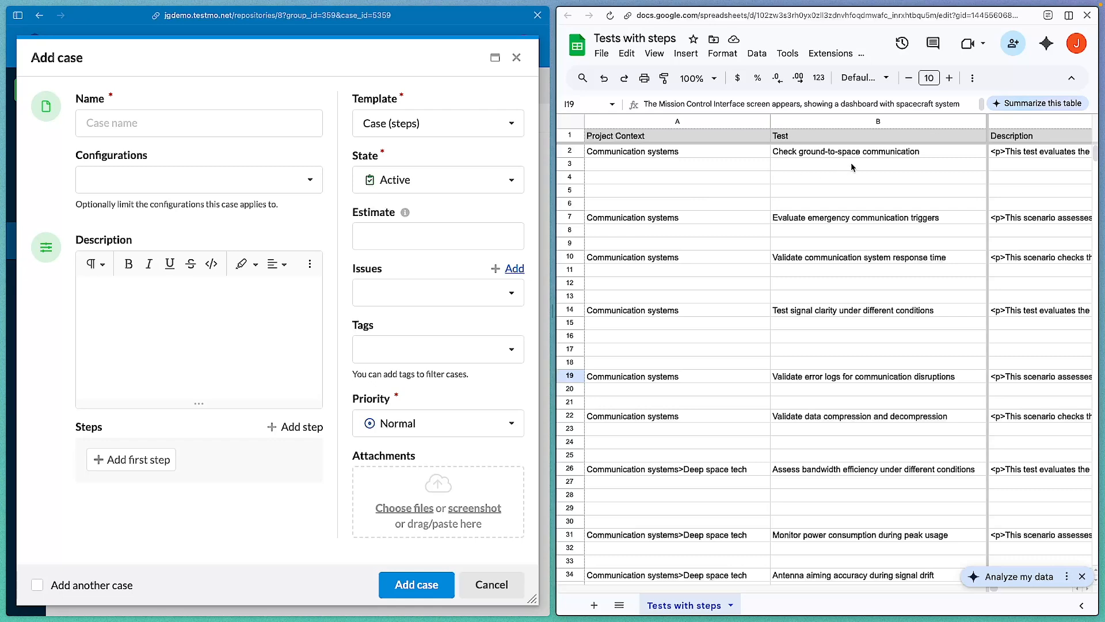
- Narrow the spreadsheet's frozen Project Context and Test columns to make room for the remaining columns
{"action": "scroll", "coordinate": [851, 163], "scroll_direction": "right", "scroll_amount": 2}
{"action": "scroll", "coordinate": [851, 162], "scroll_direction": "down", "scroll_amount": 1}
{"action": "left_click_drag", "start_coordinate": [986, 121], "coordinate": [664, 121]}
- Compare the spreadsheet's Description, Time to Done, Priority, Lifecicle, status, Expected and Step columns with the fields for a new case
{"action": "scroll", "coordinate": [789, 239], "scroll_direction": "right", "scroll_amount": 10}
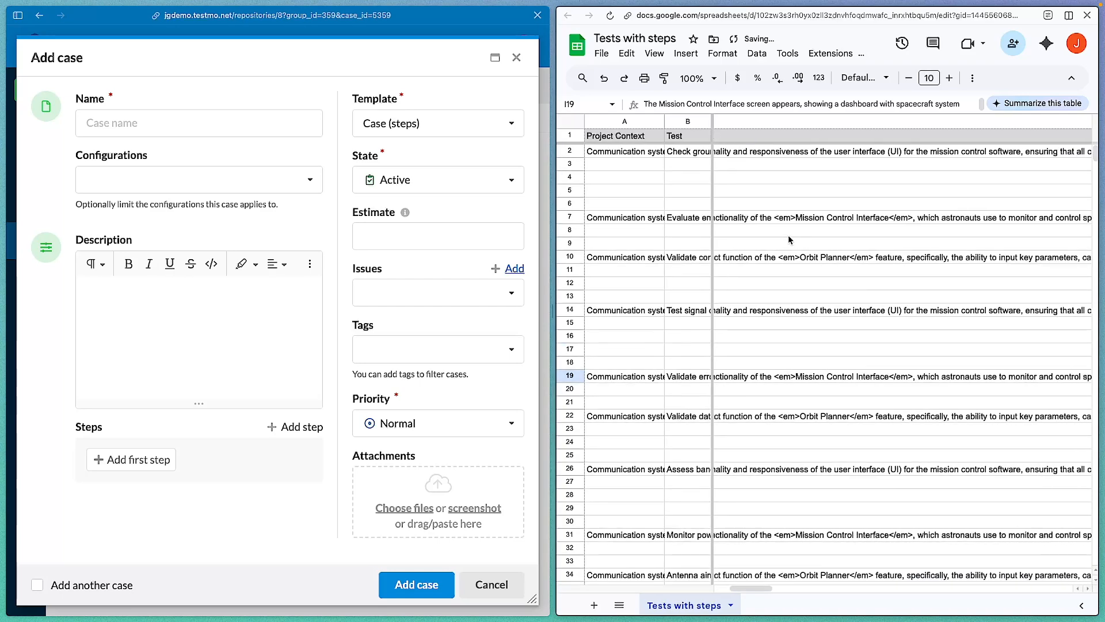
{"action": "scroll", "coordinate": [789, 240], "scroll_direction": "right", "scroll_amount": 10}
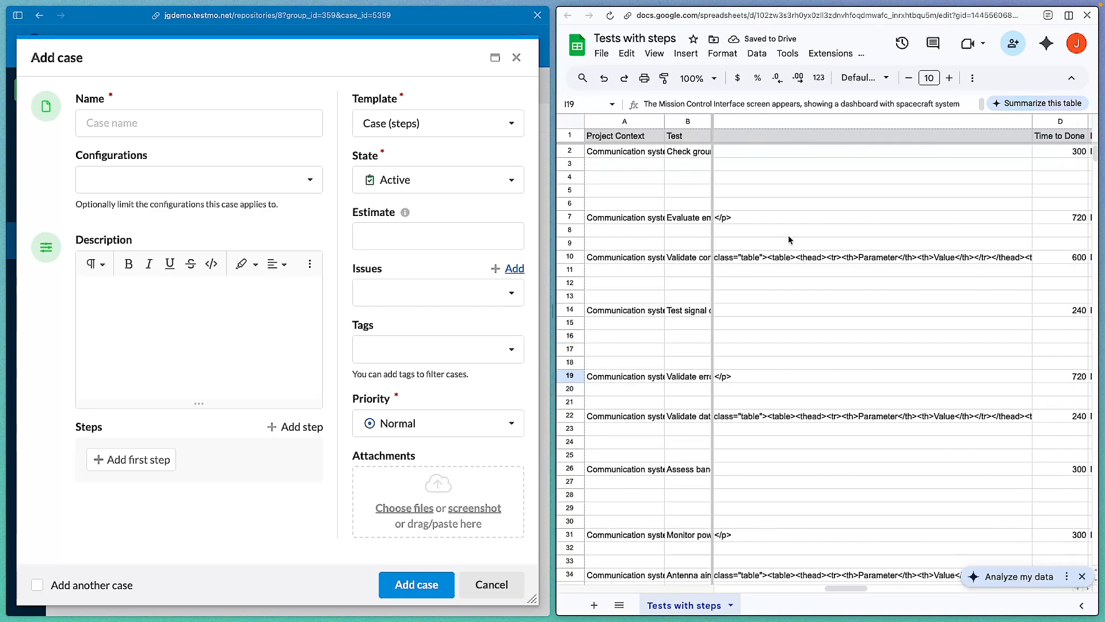
{"action": "scroll", "coordinate": [789, 240], "scroll_direction": "right", "scroll_amount": 1}
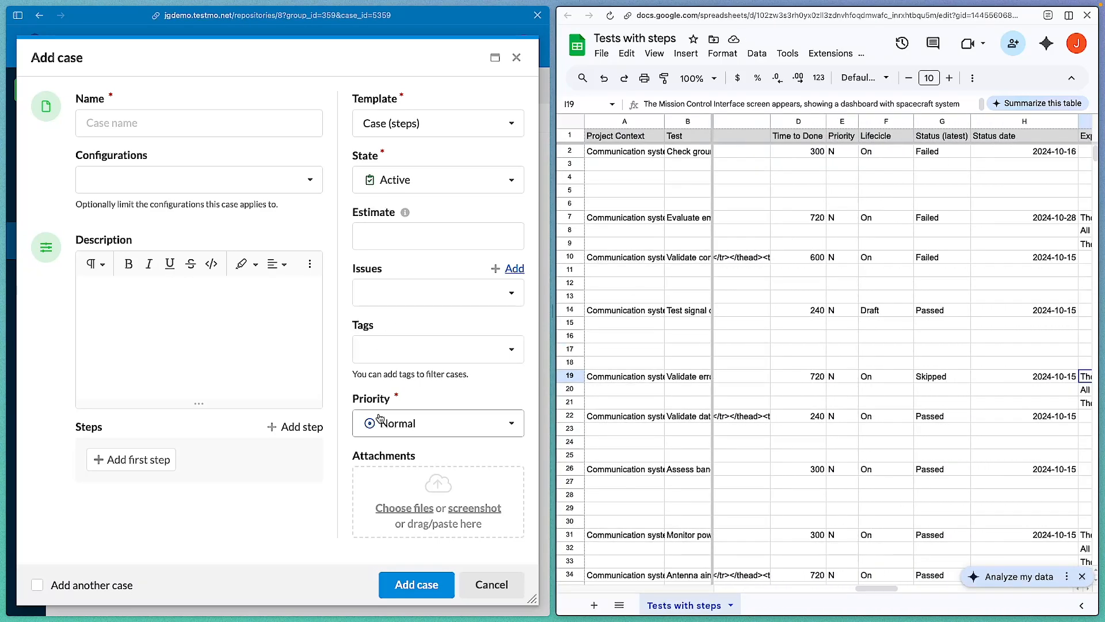
{"action": "scroll", "coordinate": [856, 207], "scroll_direction": "right", "scroll_amount": 3}
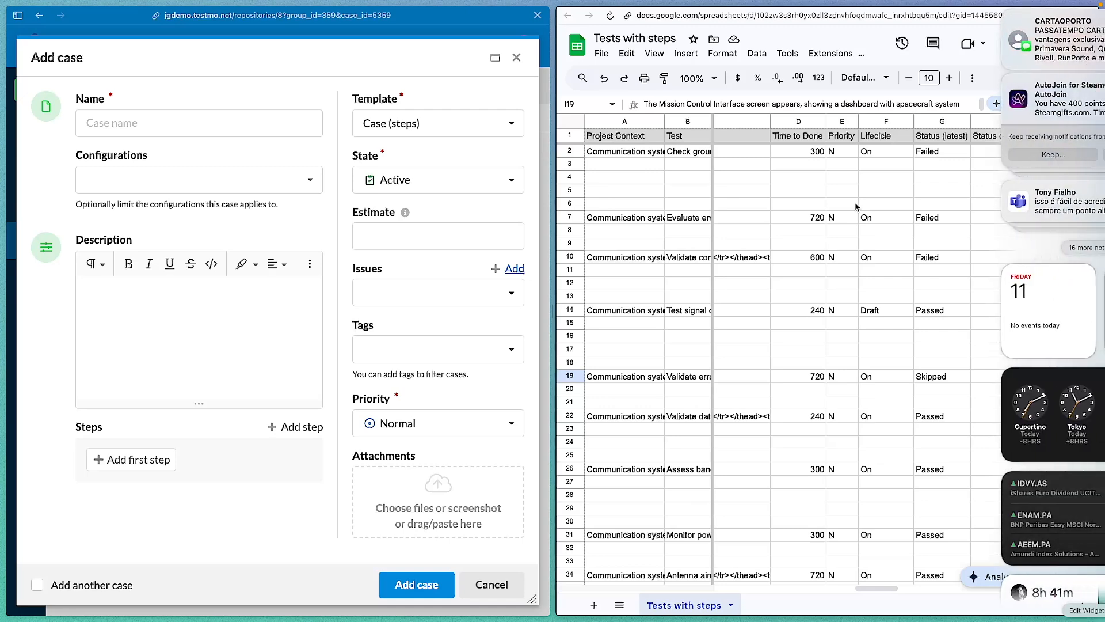
{"action": "scroll", "coordinate": [835, 280], "scroll_direction": "right", "scroll_amount": 2}
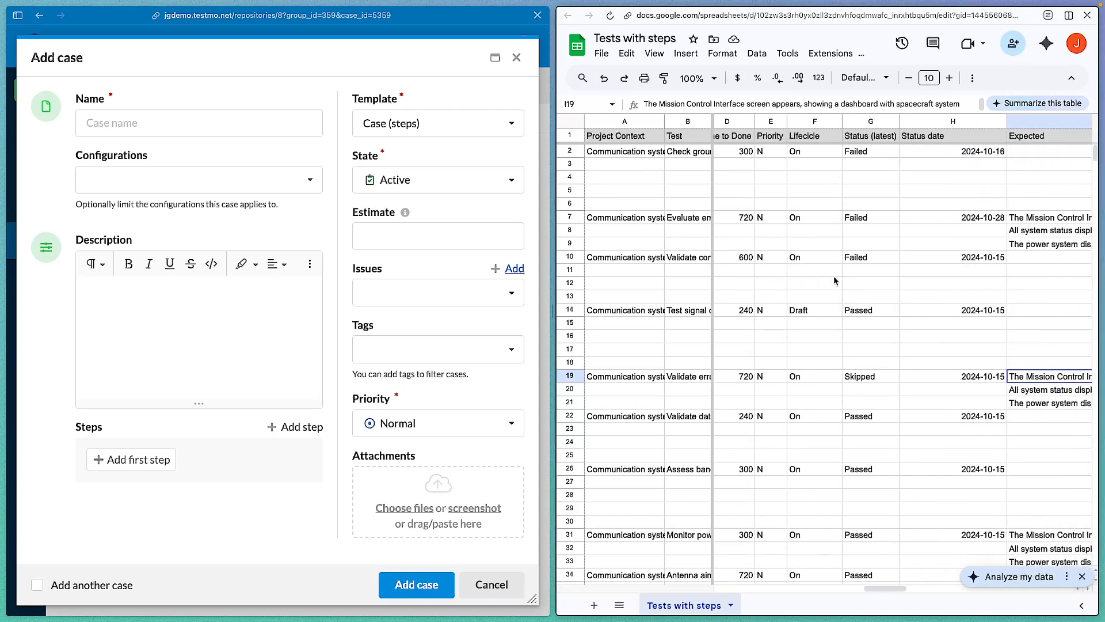
{"action": "scroll", "coordinate": [835, 281], "scroll_direction": "right", "scroll_amount": 2}
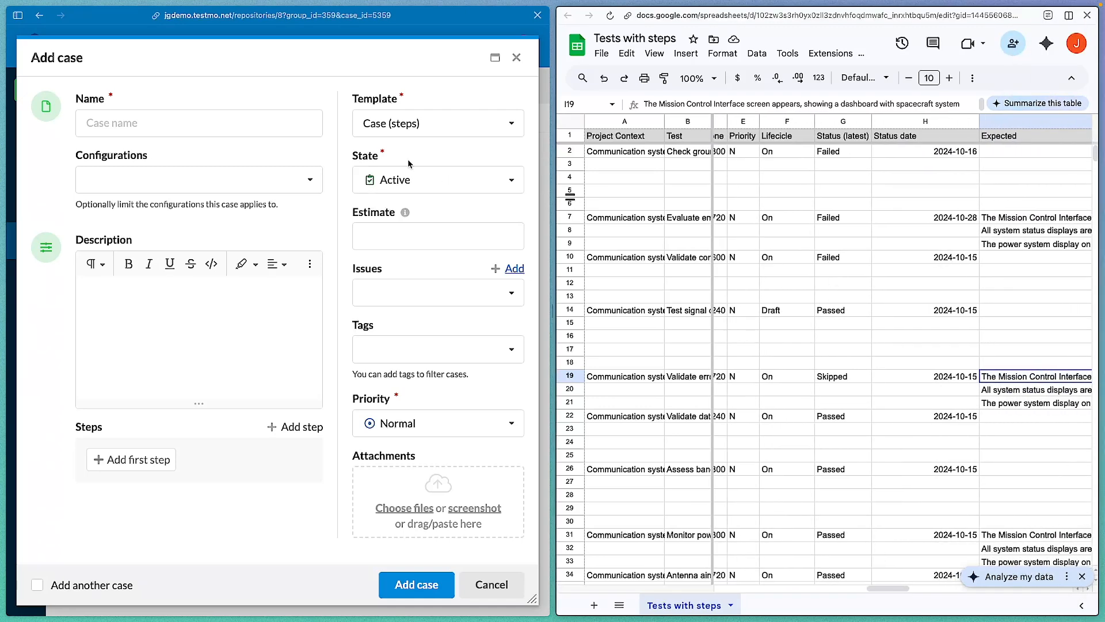
{"action": "scroll", "coordinate": [792, 194], "scroll_direction": "right", "scroll_amount": 3}
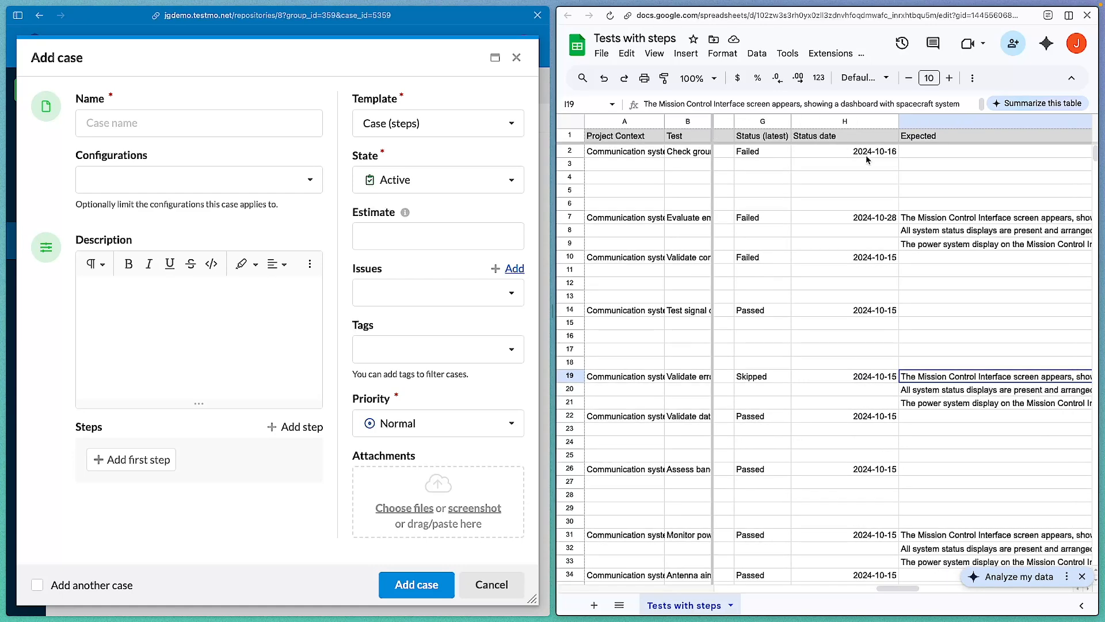
{"action": "scroll", "coordinate": [865, 160], "scroll_direction": "right", "scroll_amount": 5}
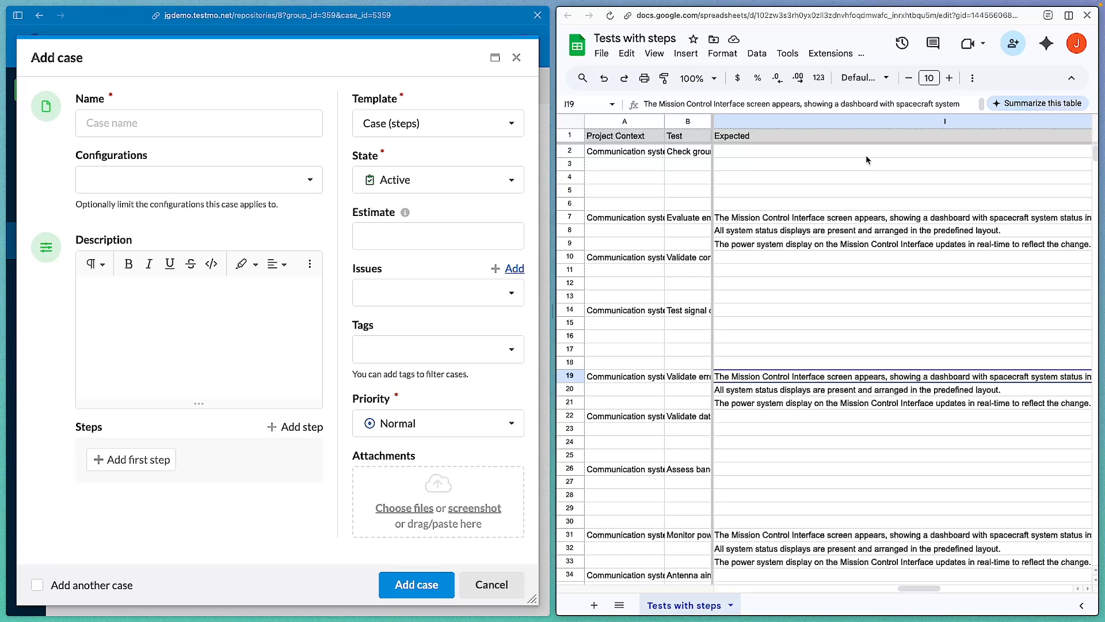
{"action": "scroll", "coordinate": [866, 154], "scroll_direction": "right", "scroll_amount": 6}
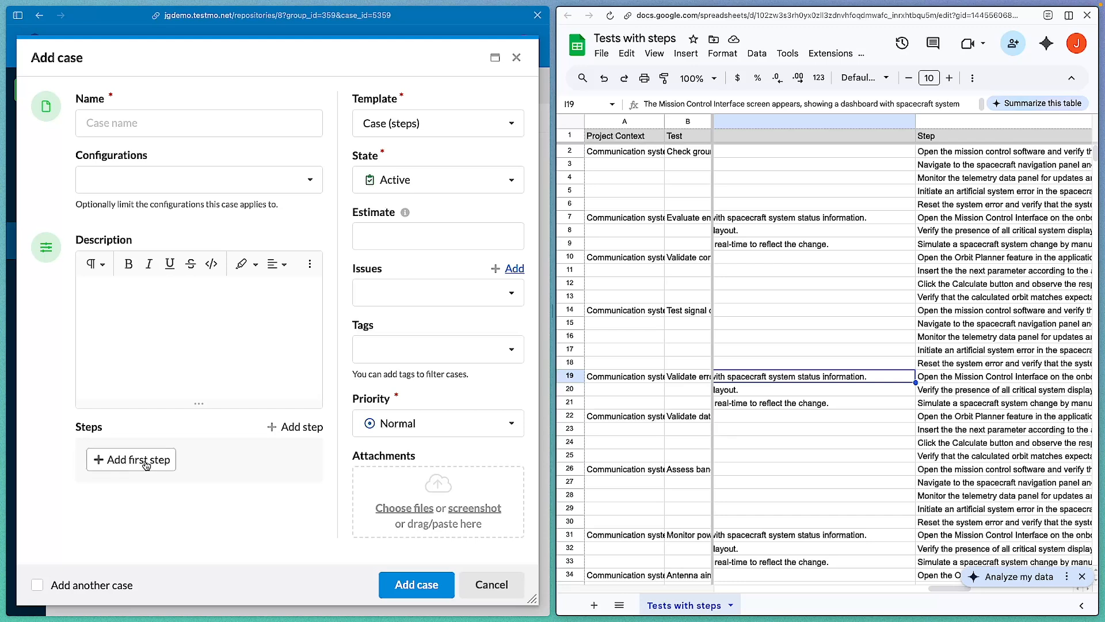
- Add a first step to the new case, inspect its Step and Expected fields, and remove it again
{"action": "left_click", "coordinate": [146, 465]}
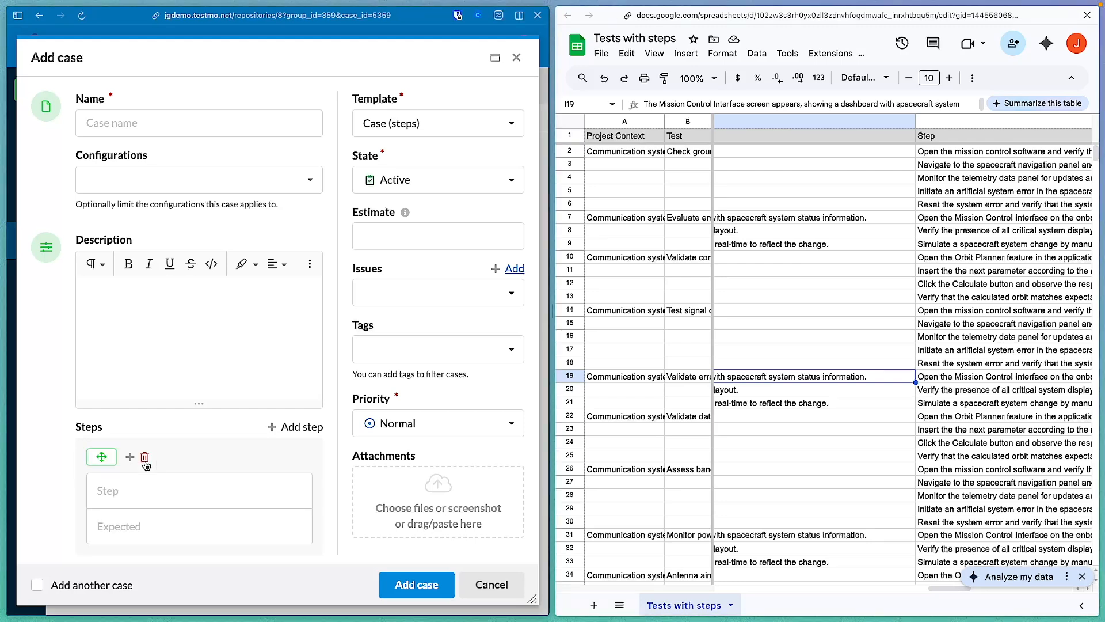
{"action": "left_click", "coordinate": [115, 515]}
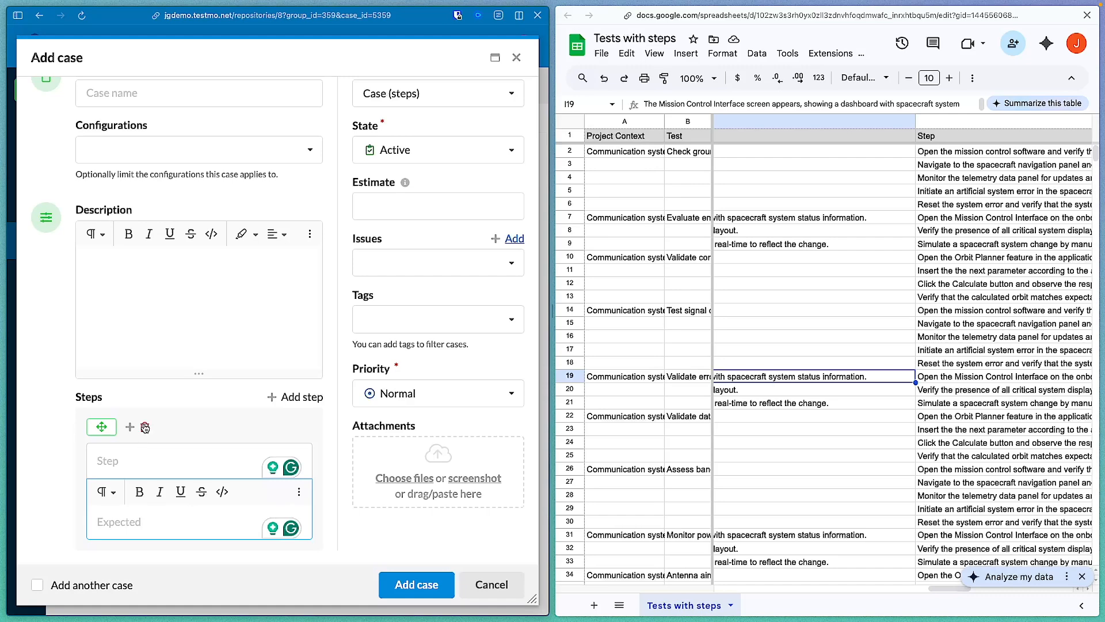
{"action": "scroll", "coordinate": [145, 427], "scroll_direction": "up", "scroll_amount": 1}
{"action": "left_click", "coordinate": [144, 452]}
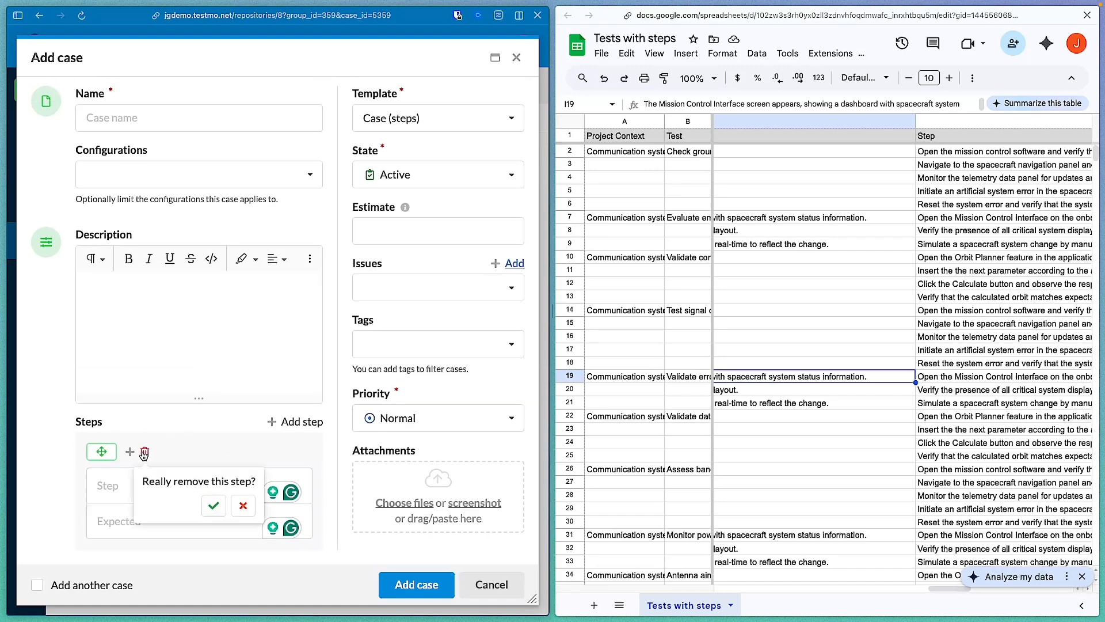
{"action": "left_click", "coordinate": [213, 506]}
- Check the spreadsheet's Tags and Template columns against the new case's fields and close the unsaved case
{"action": "scroll", "coordinate": [887, 200], "scroll_direction": "right", "scroll_amount": 10}
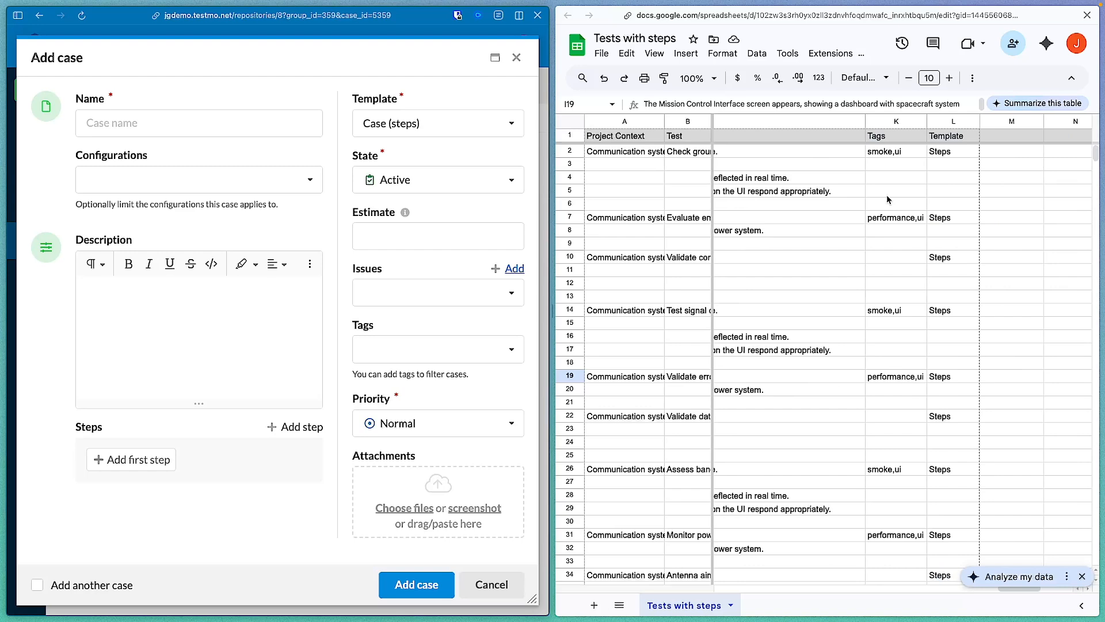
{"action": "scroll", "coordinate": [886, 200], "scroll_direction": "right", "scroll_amount": 2}
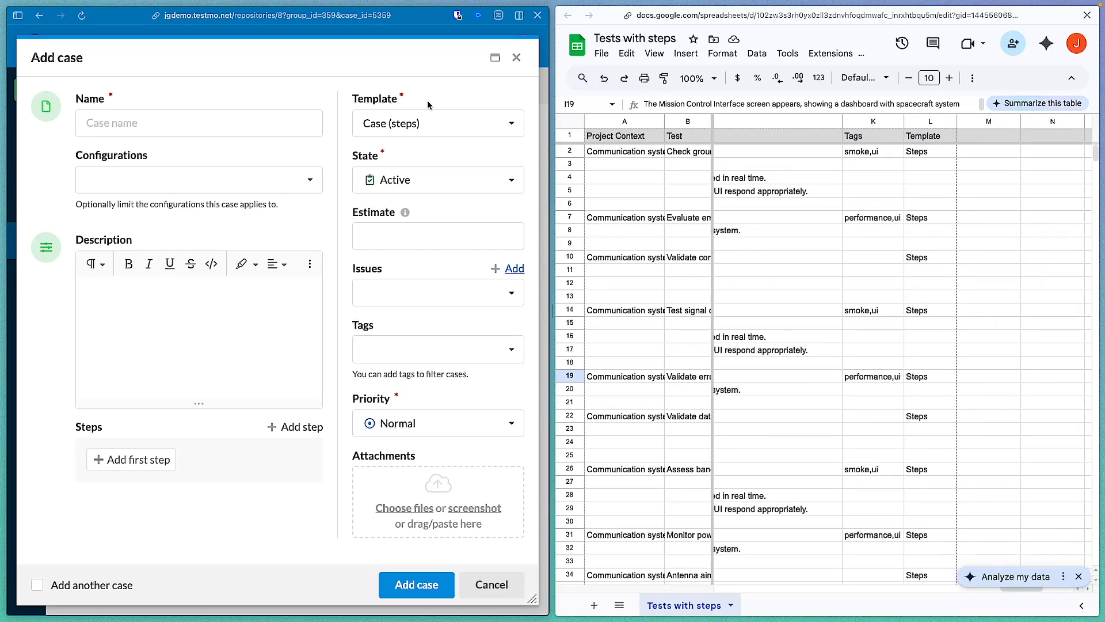
{"action": "left_click", "coordinate": [517, 58]}
- Open the repository tags management page in Testmo's administration area
{"action": "left_click", "coordinate": [199, 45]}
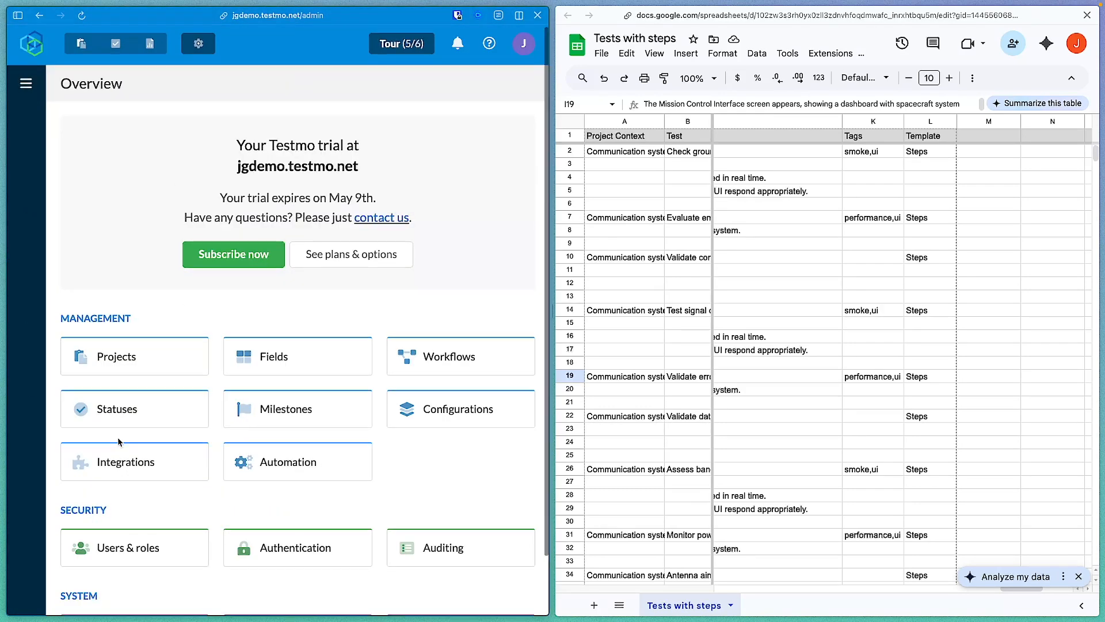
{"action": "left_click", "coordinate": [29, 90]}
{"action": "left_click", "coordinate": [130, 290]}
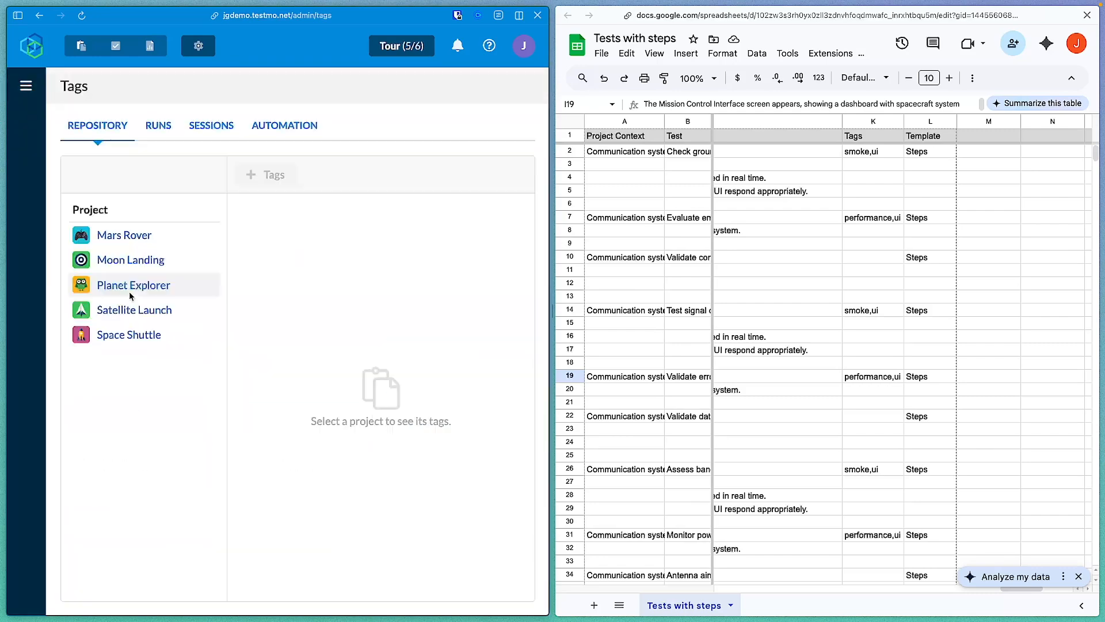
- Locate the TAGS list below the spreadsheet's test cases and display the Satellite Launch project's repository tags
{"action": "scroll", "coordinate": [714, 361], "scroll_direction": "down", "scroll_amount": 10}
{"action": "scroll", "coordinate": [714, 361], "scroll_direction": "down", "scroll_amount": 20}
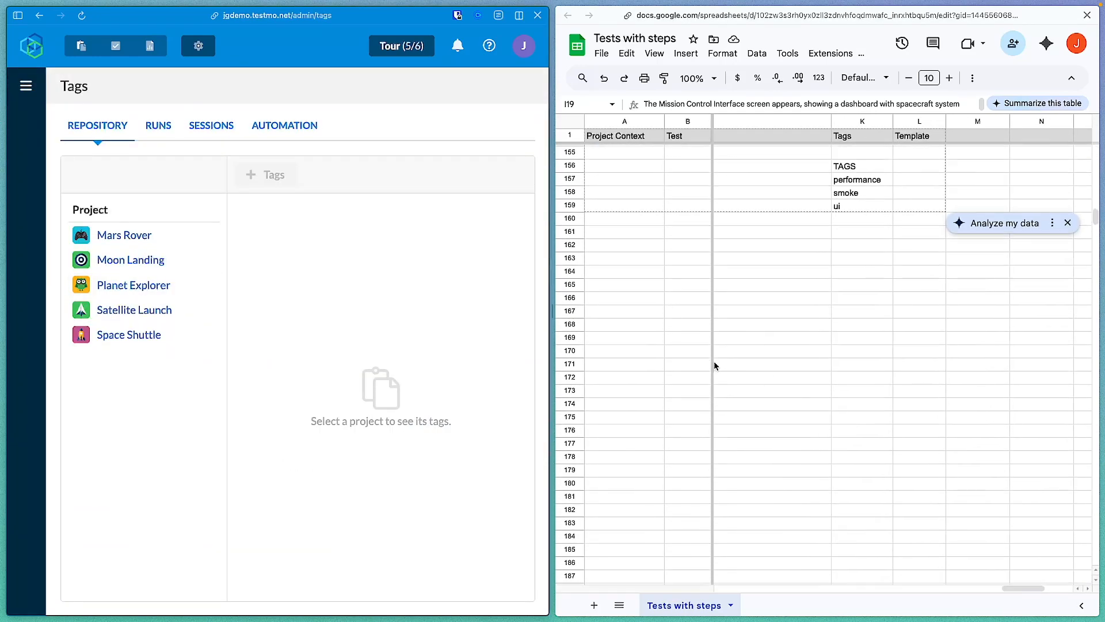
{"action": "scroll", "coordinate": [714, 361], "scroll_direction": "up", "scroll_amount": 3}
{"action": "left_click", "coordinate": [847, 276]}
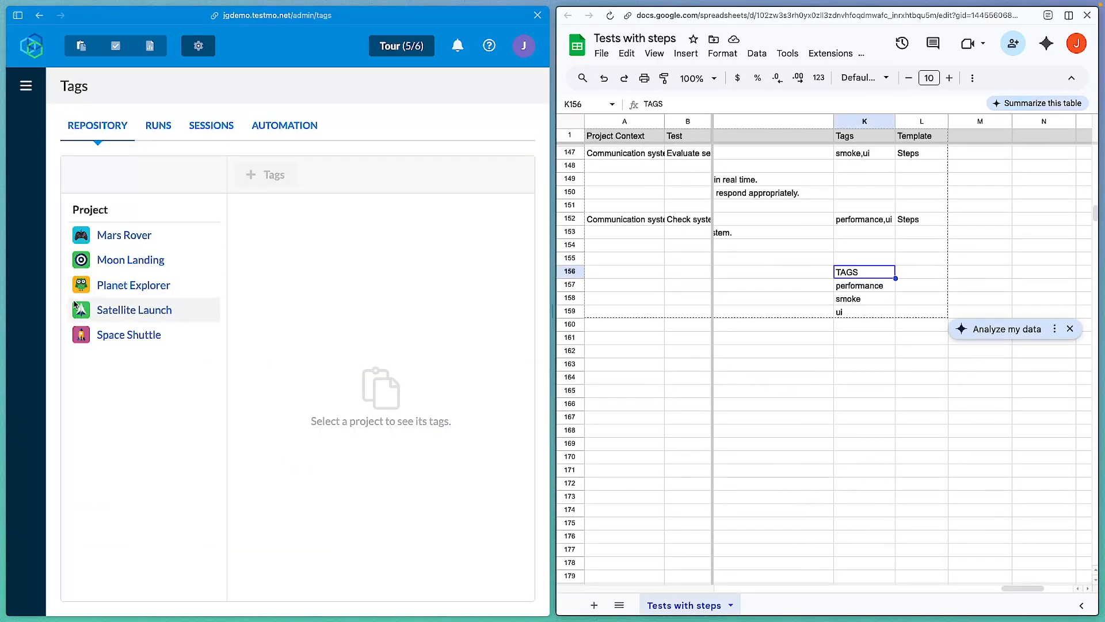
{"action": "left_click", "coordinate": [132, 310]}
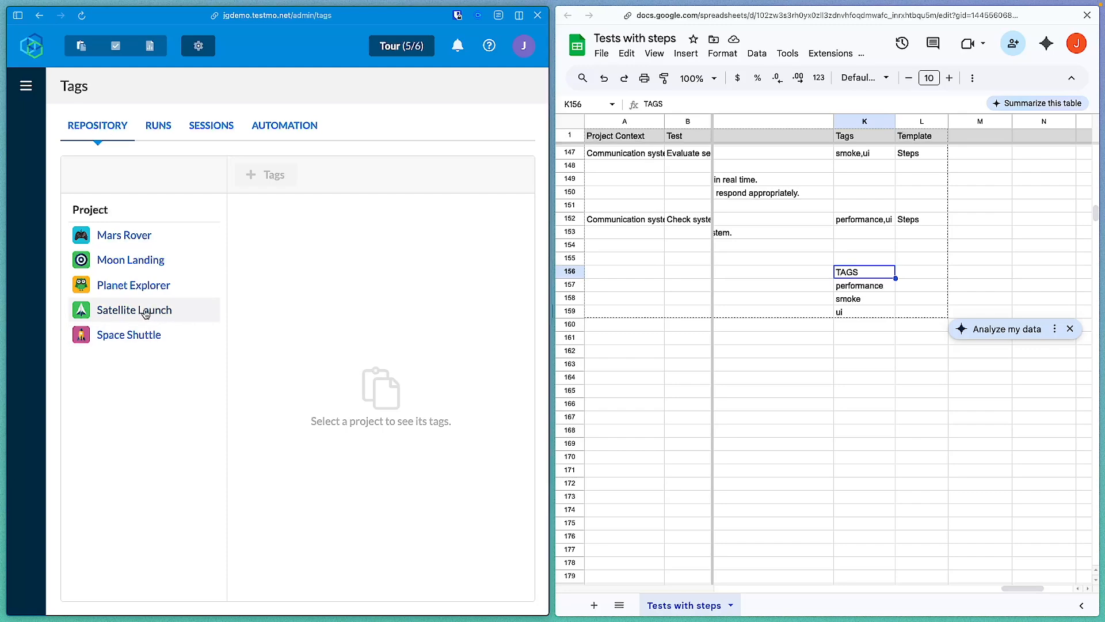
{"action": "left_click", "coordinate": [142, 311]}
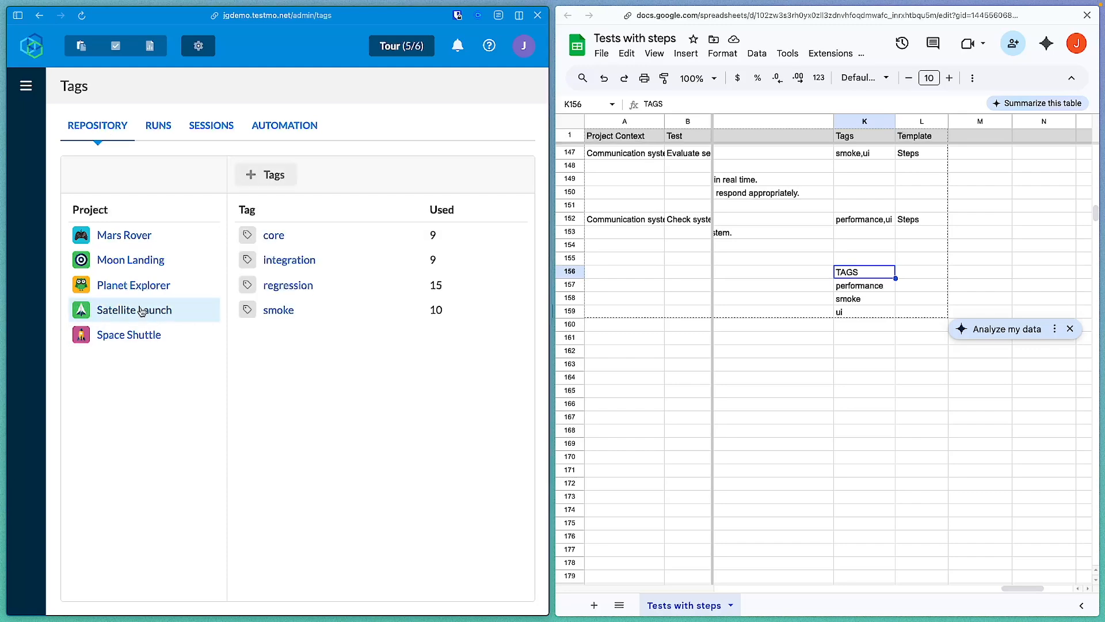
{"action": "mouse_move", "coordinate": [344, 257]}
- Copy performance, smoke and ui from the spreadsheet's TAGS list and add them as tags to the Satellite Launch project
{"action": "left_click", "coordinate": [851, 289]}
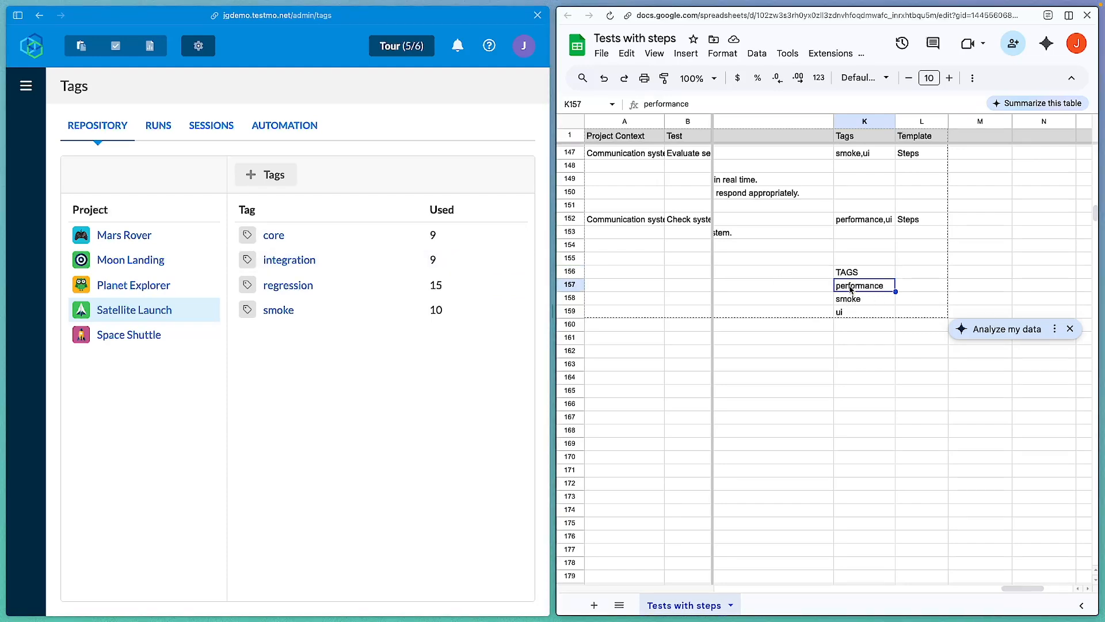
{"action": "left_click_drag", "start_coordinate": [850, 289], "coordinate": [851, 313]}
{"action": "key", "text": "ctrl+c"}
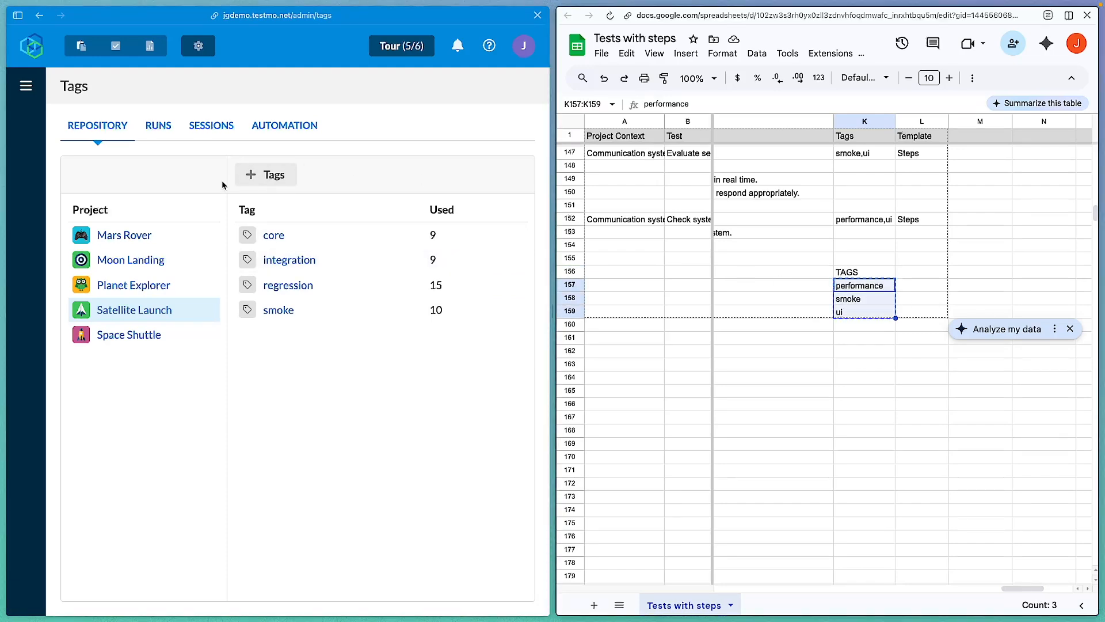
{"action": "left_click", "coordinate": [266, 174]}
{"action": "key", "text": "ctrl+v"}
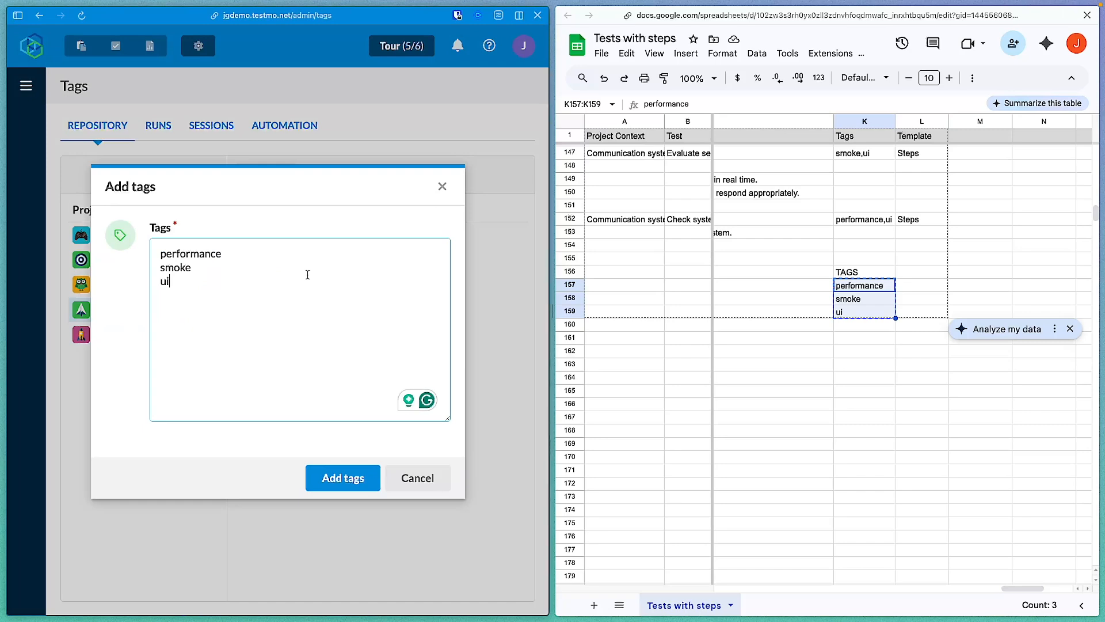
{"action": "left_click", "coordinate": [338, 482]}
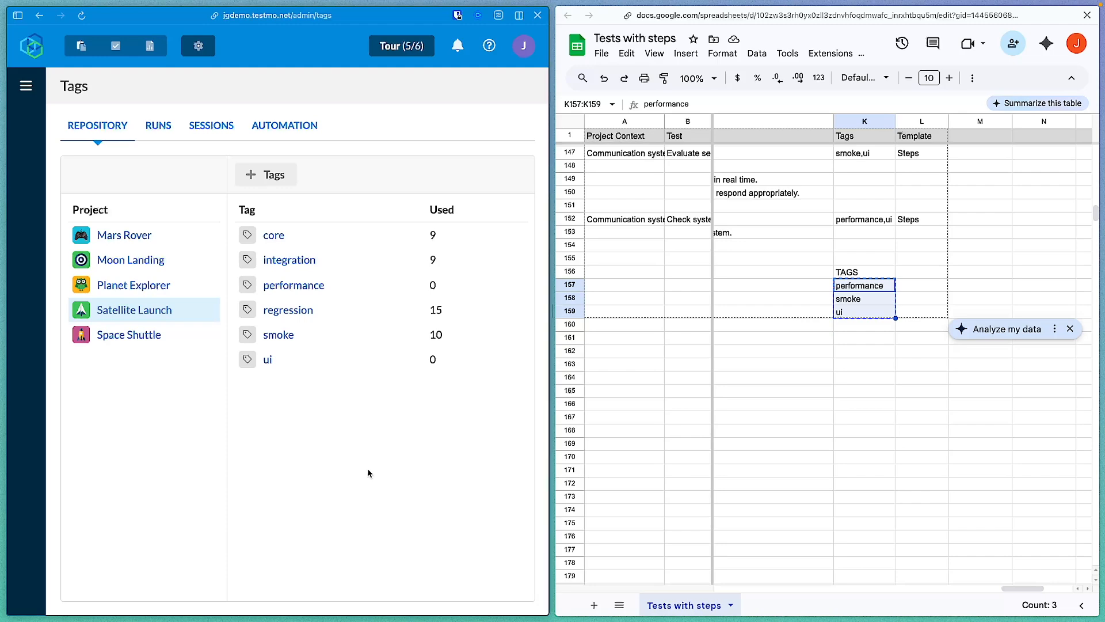
- Clear the TAGS helper list below the test cases in the Tests with steps spreadsheet
{"action": "left_click", "coordinate": [868, 349]}
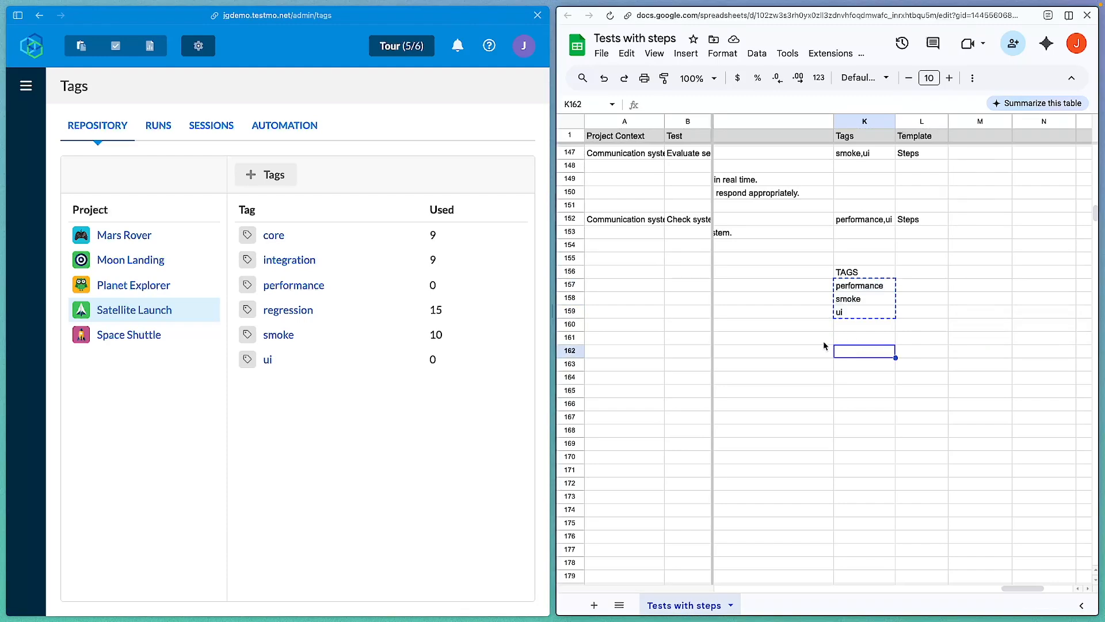
{"action": "left_click_drag", "start_coordinate": [824, 342], "coordinate": [901, 278]}
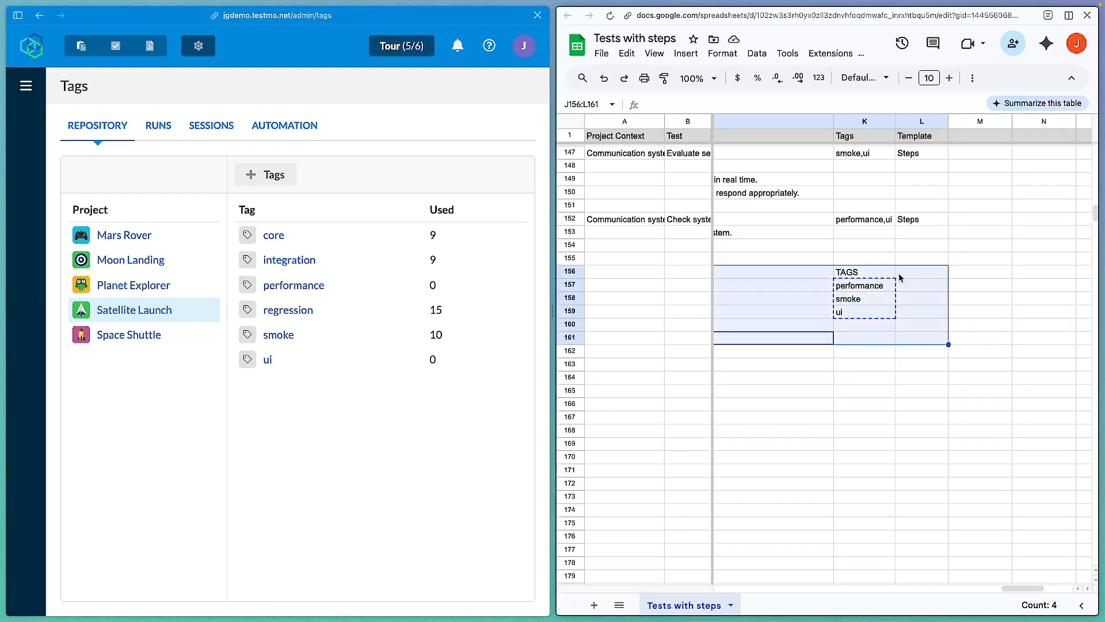
{"action": "key", "text": "Delete"}
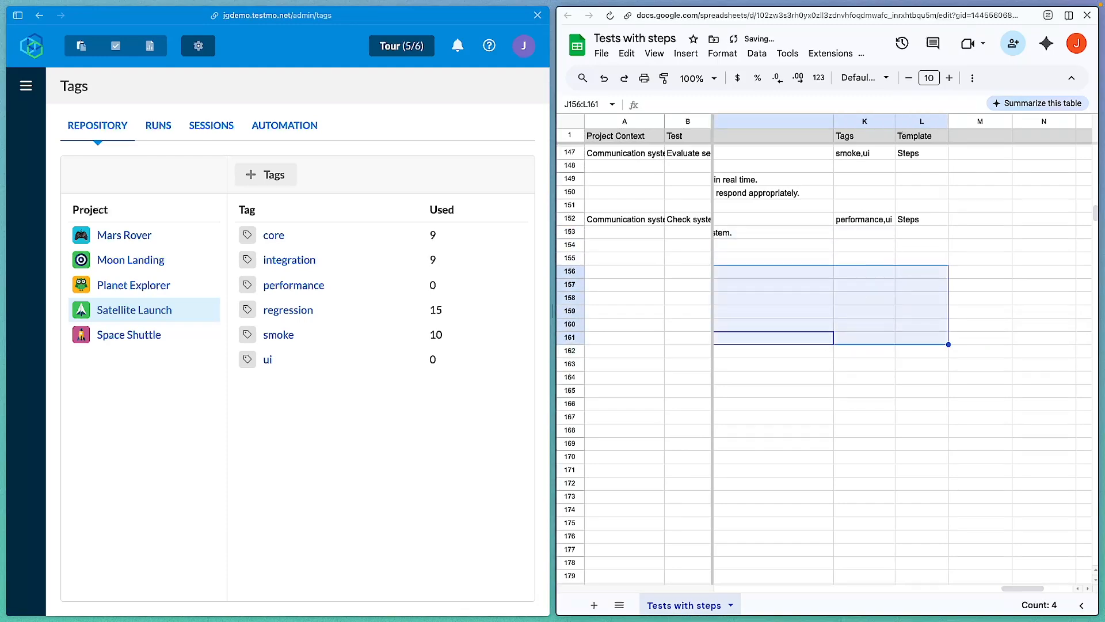
{"action": "left_click", "coordinate": [853, 405]}
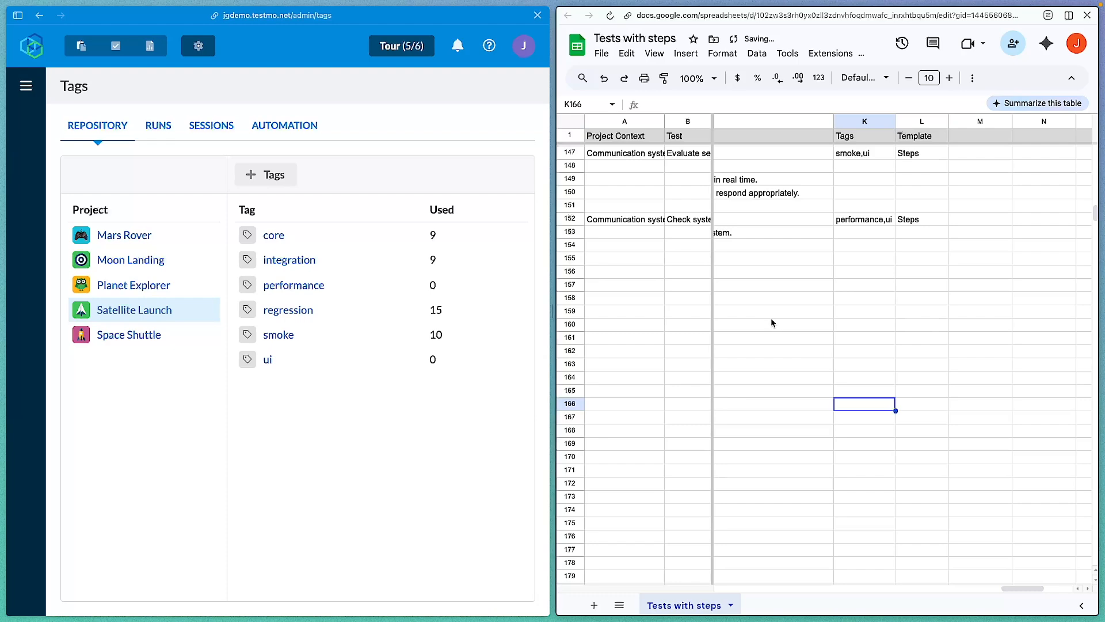
{"action": "scroll", "coordinate": [772, 322], "scroll_direction": "left", "scroll_amount": 5}
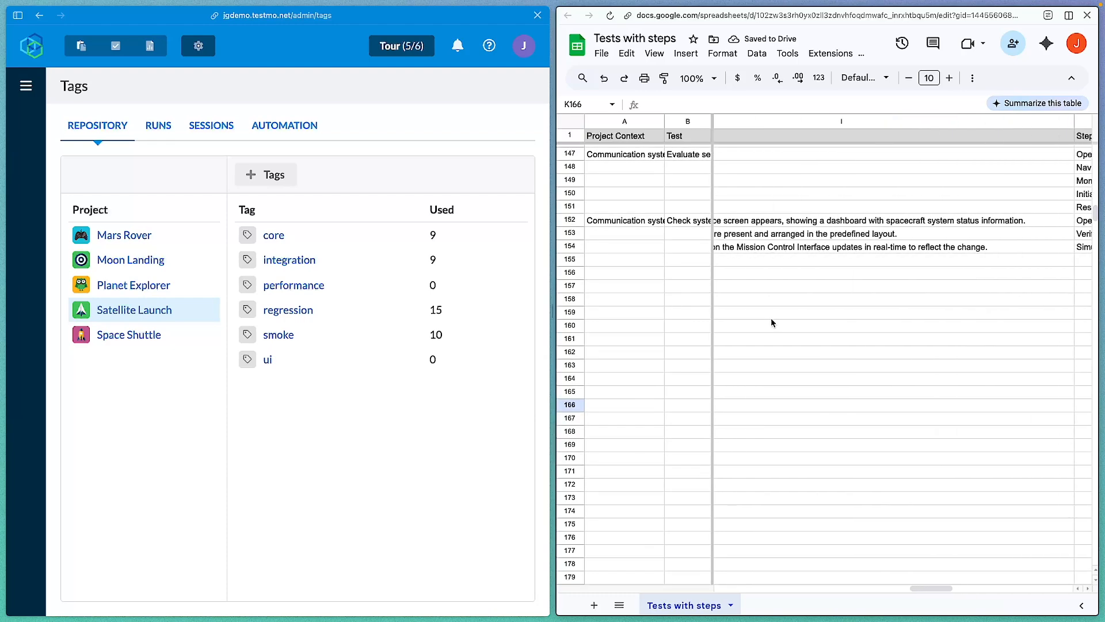
- Show the spreadsheet at full window size and download the Tests with steps sheet as a CSV file
{"action": "left_click", "coordinate": [1075, 15]}
{"action": "left_click", "coordinate": [1018, 91]}
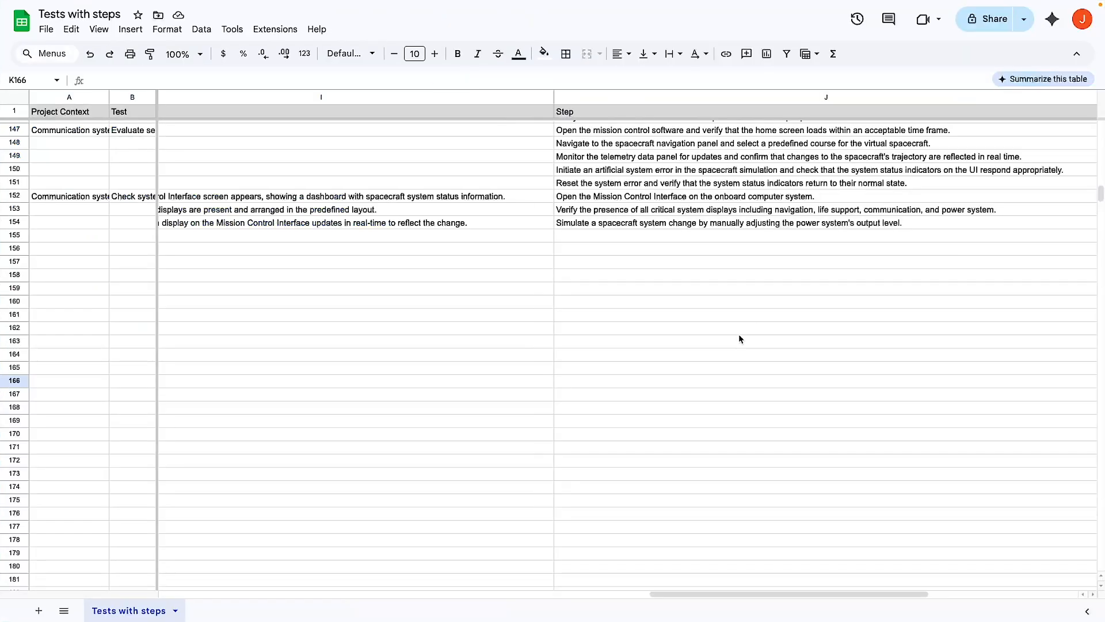
{"action": "left_click", "coordinate": [46, 30]}
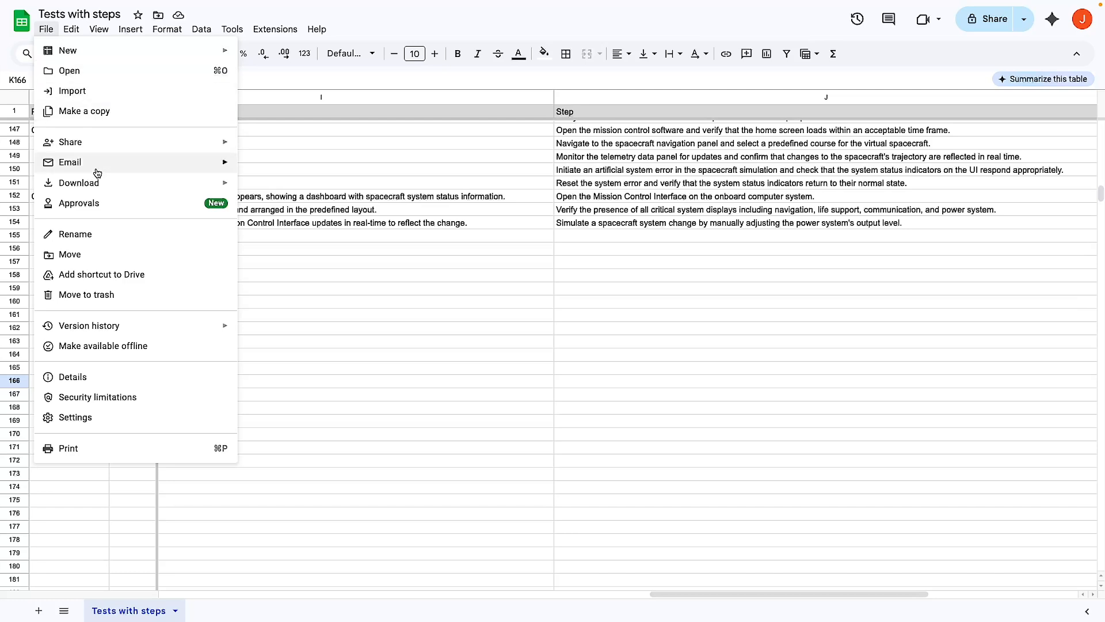
{"action": "mouse_move", "coordinate": [101, 189]}
{"action": "left_click", "coordinate": [284, 269]}
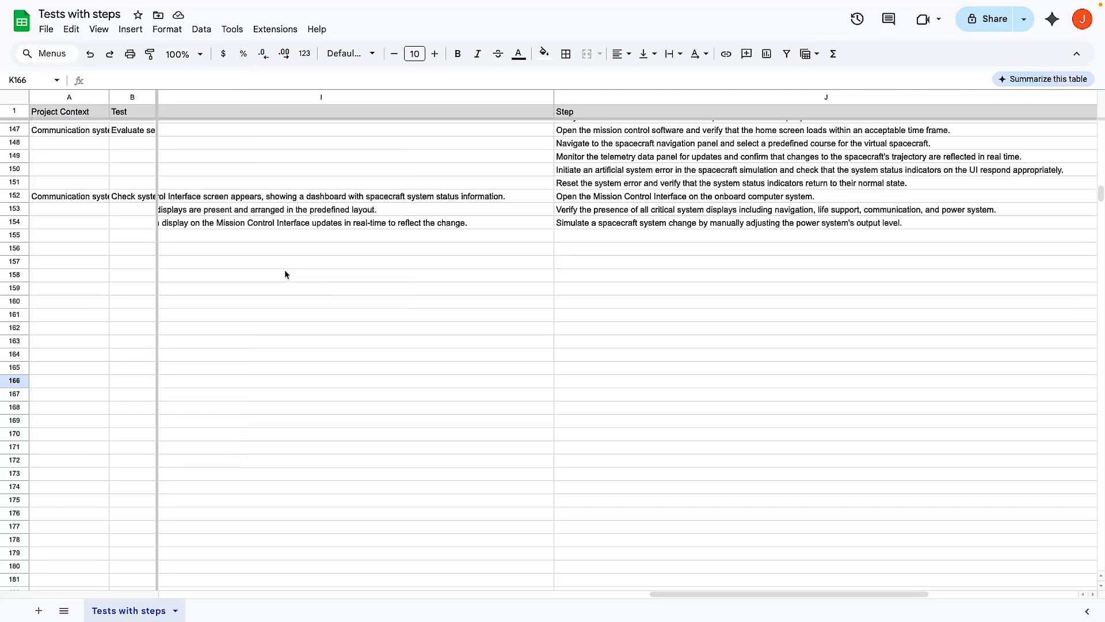
{"action": "left_click", "coordinate": [403, 347]}
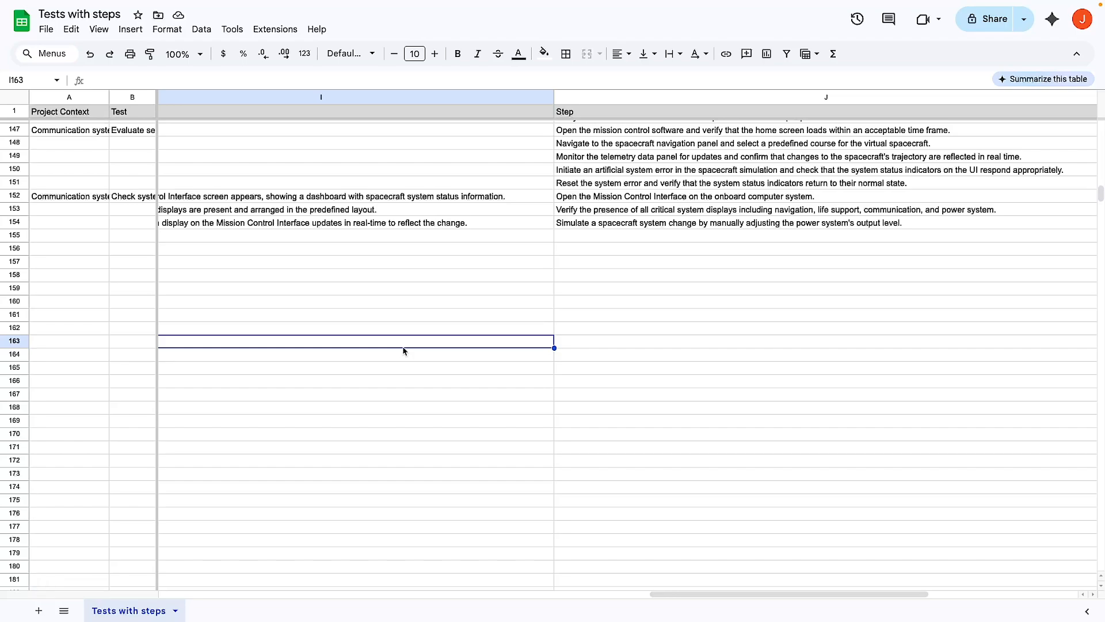
- Switch to Testmo and start a CSV import in the Satellite Launch project's repository
{"action": "key", "text": "alt+Tab"}
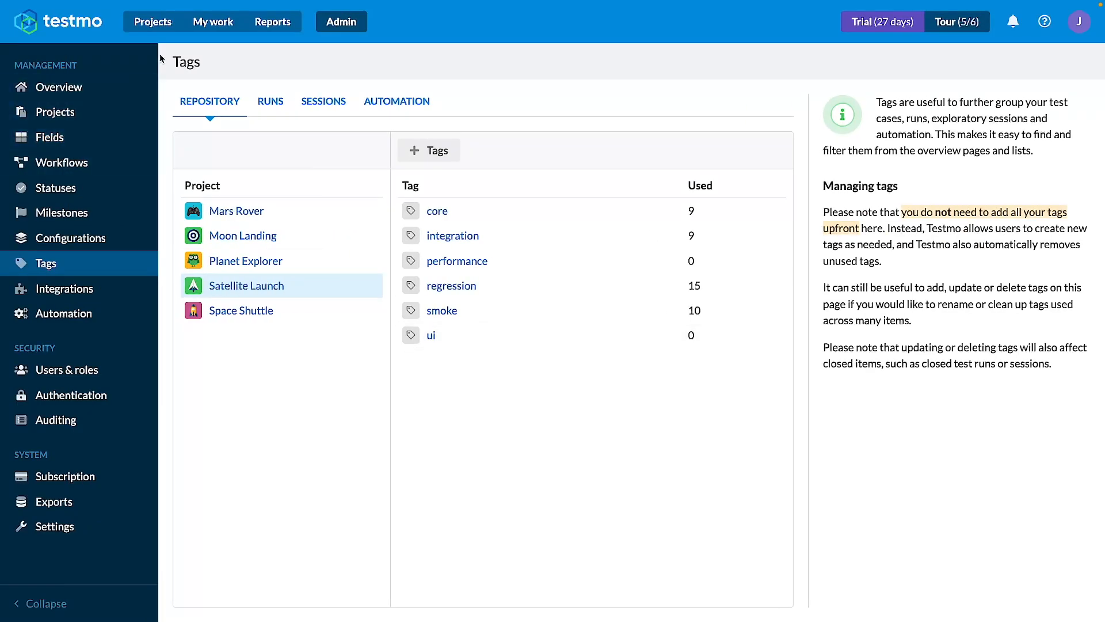
{"action": "left_click", "coordinate": [152, 24]}
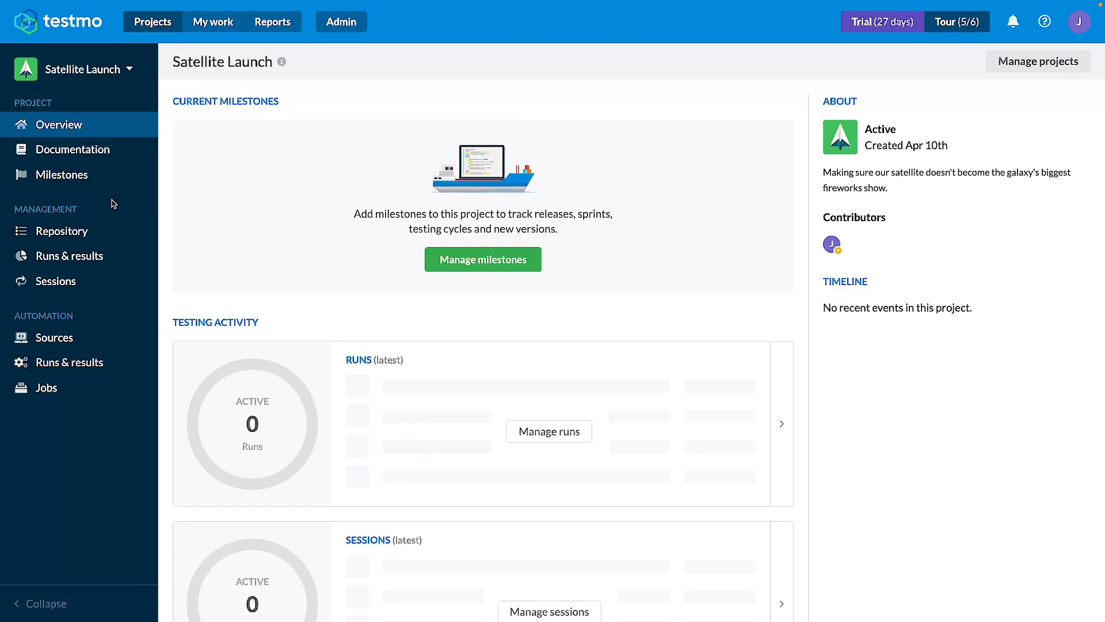
{"action": "left_click", "coordinate": [60, 232]}
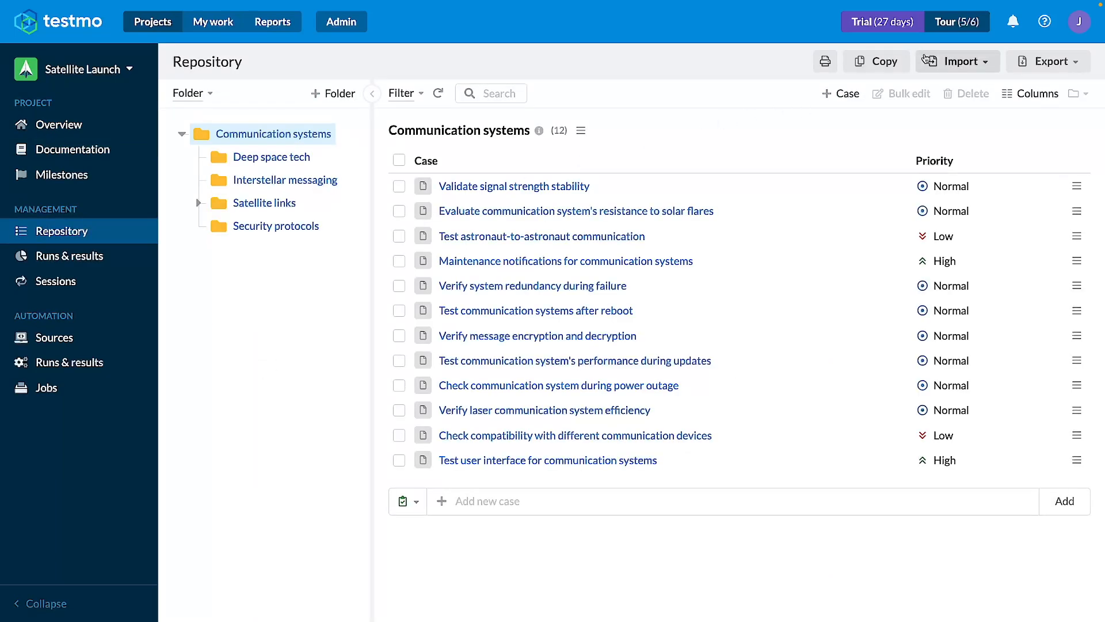
{"action": "left_click", "coordinate": [946, 62]}
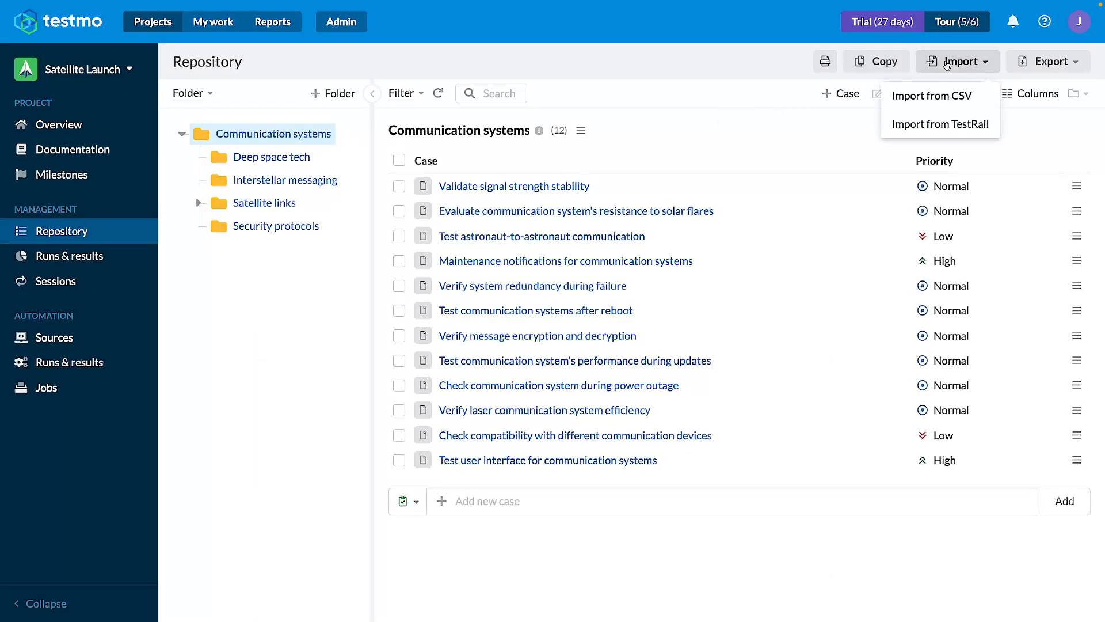
{"action": "left_click", "coordinate": [931, 98]}
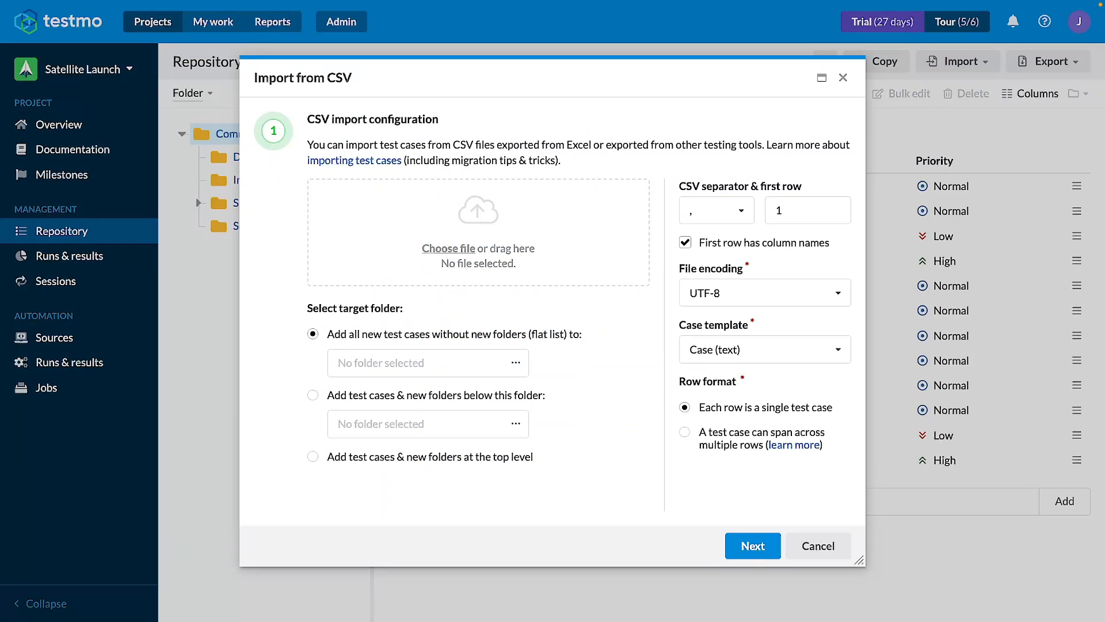
- Configure the import of Test cases with steps.csv with top-level folders, the Case (steps) template and test cases spanning multiple rows
{"action": "left_click_drag", "start_coordinate": [1104, 190], "coordinate": [601, 242]}
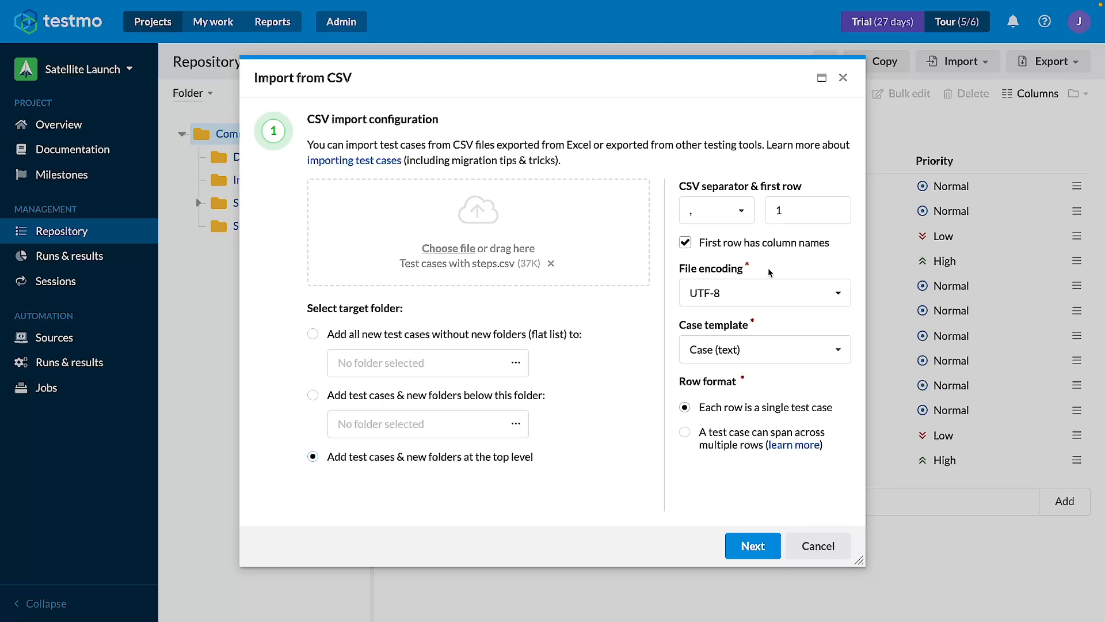
{"action": "left_click", "coordinate": [734, 350]}
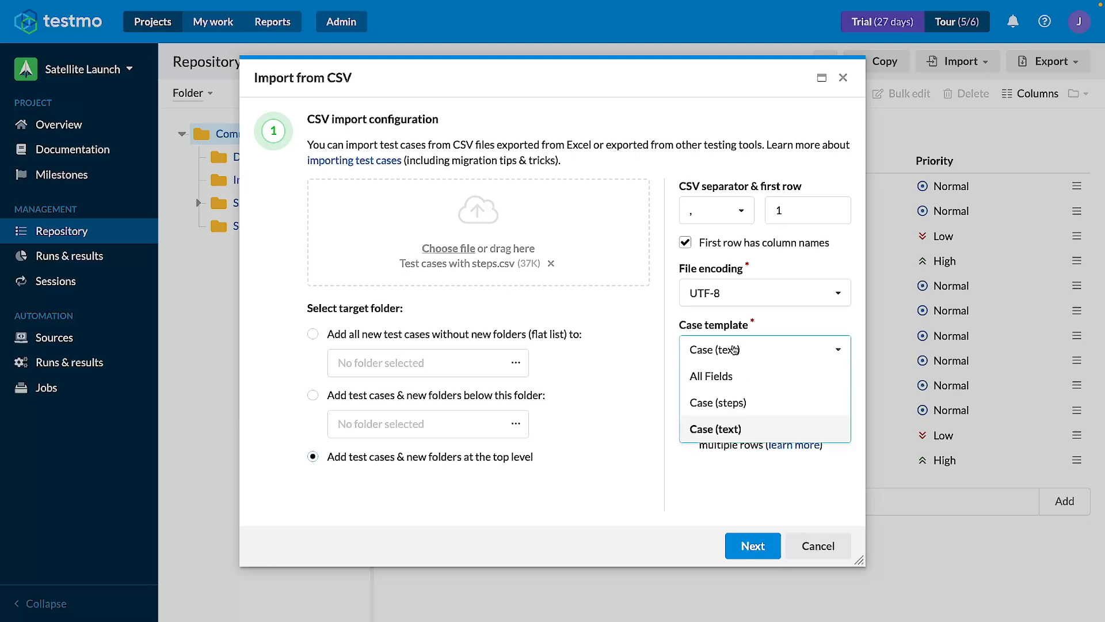
{"action": "left_click", "coordinate": [755, 404]}
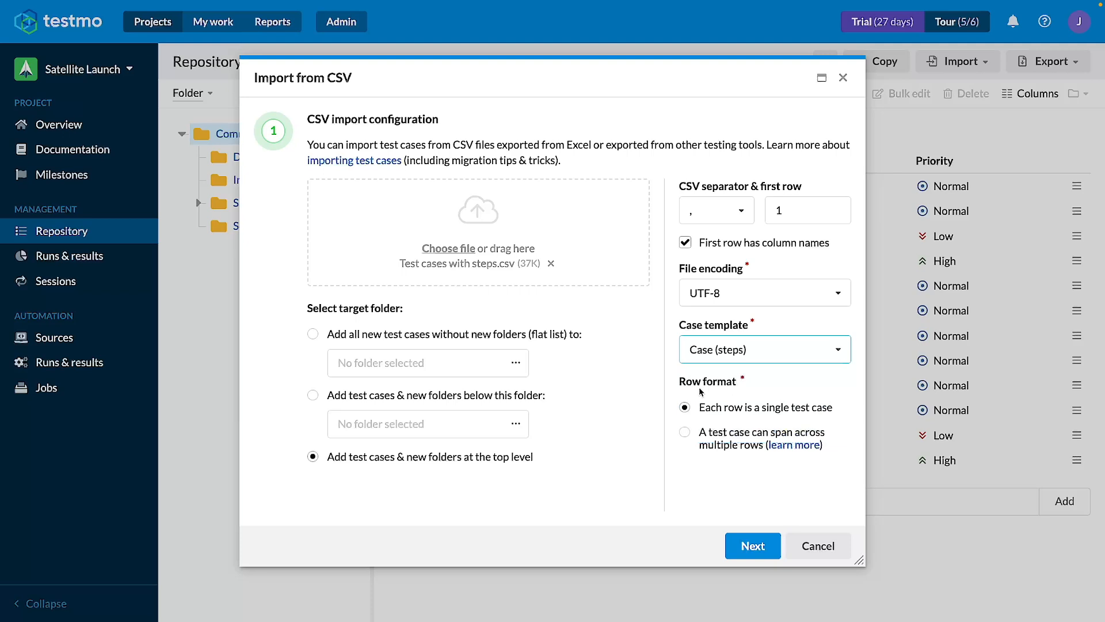
{"action": "left_click", "coordinate": [684, 433]}
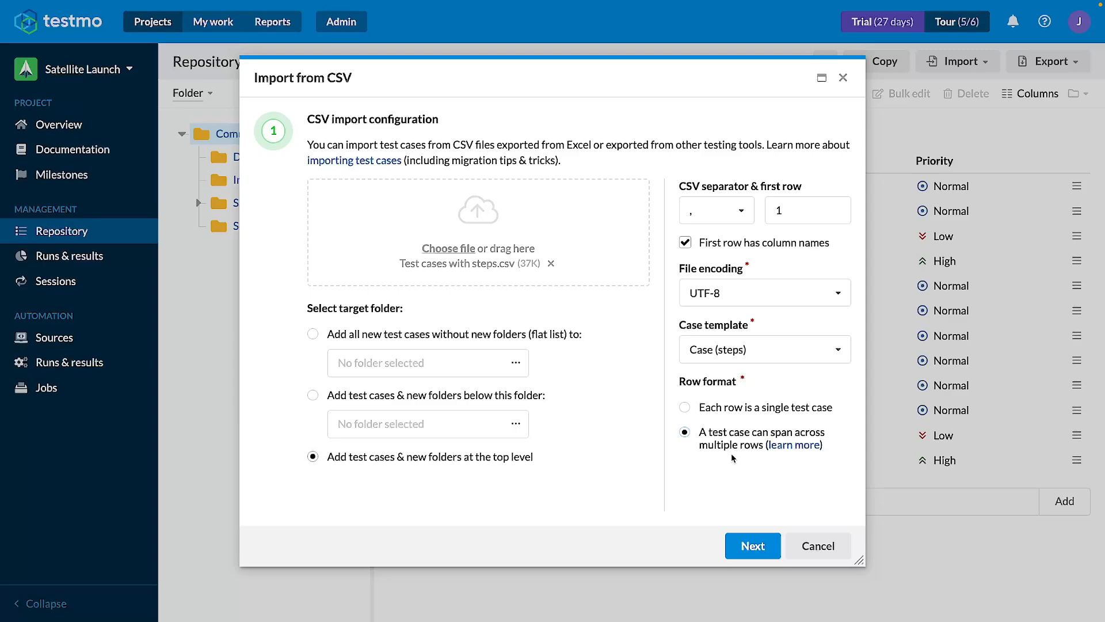
- Examine rows 152 to 154 in the spreadsheet as one multi-row test case, and return to the import configuration
{"action": "key", "text": "alt+Tab"}
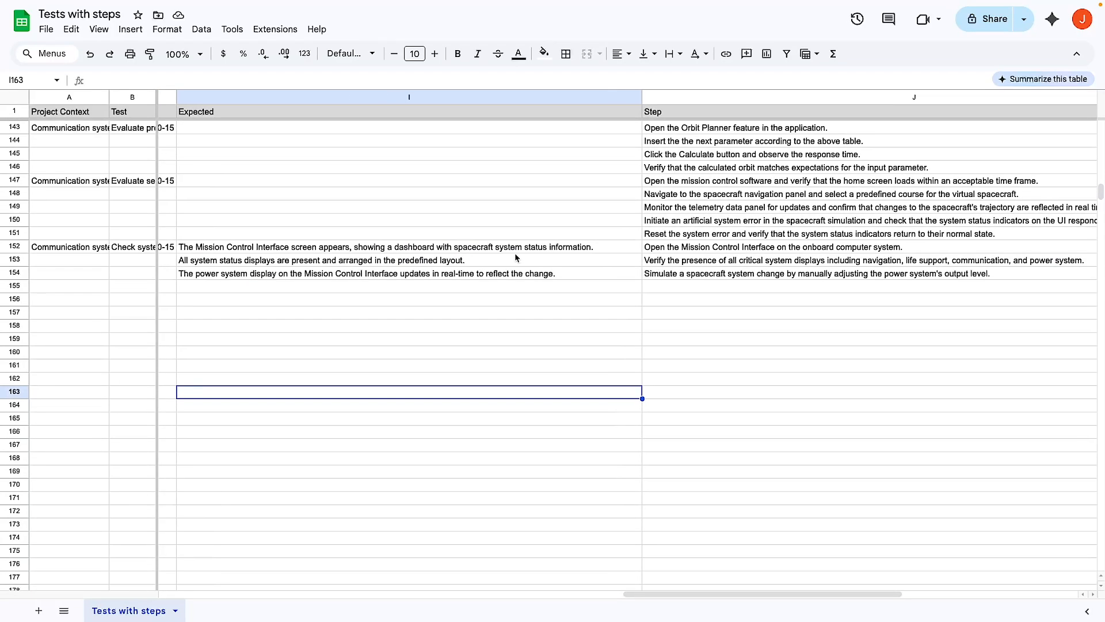
{"action": "left_click_drag", "start_coordinate": [15, 246], "coordinate": [15, 273]}
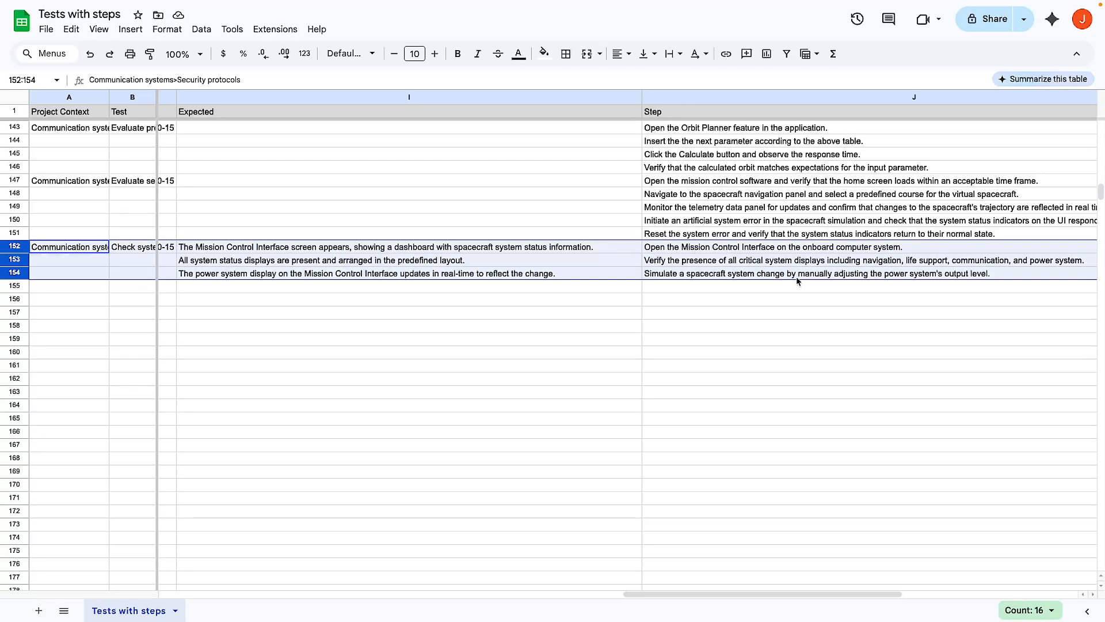
{"action": "key", "text": "ctrl+Tab"}
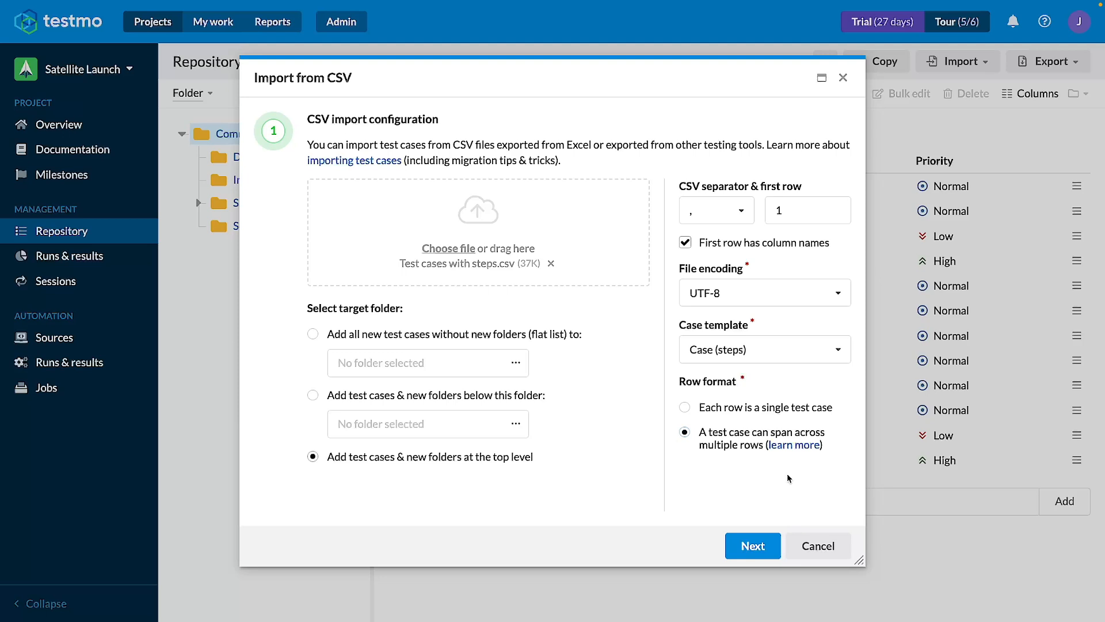
- Proceed to column mapping beside the spreadsheet and map the Project Context column to Folder (required)
{"action": "left_click", "coordinate": [753, 546]}
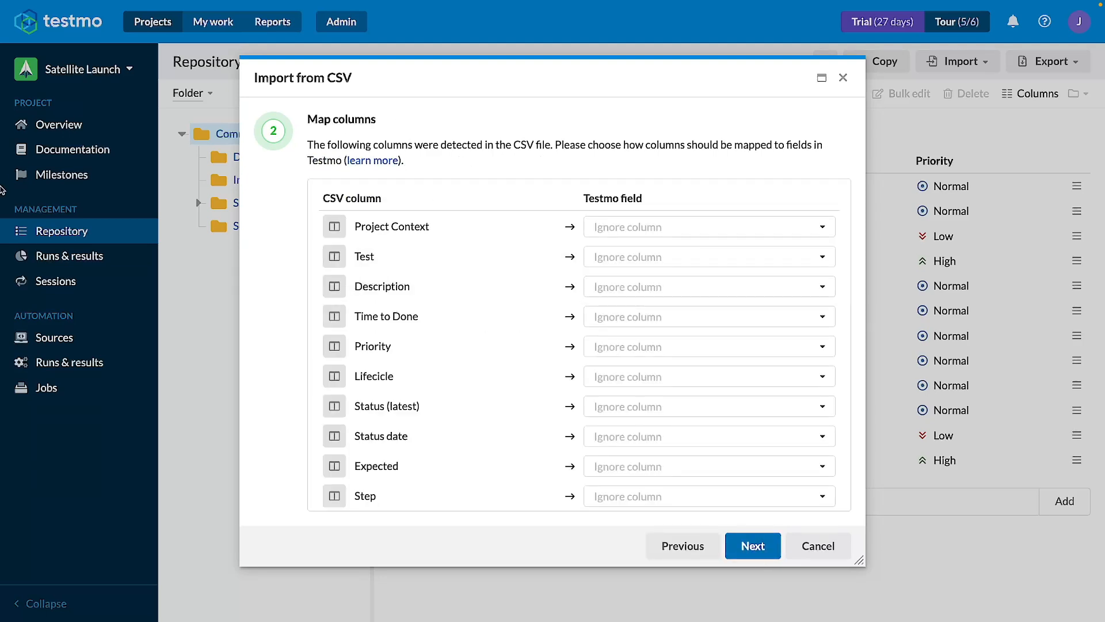
{"action": "mouse_move", "coordinate": [3, 190]}
{"action": "left_click_drag", "start_coordinate": [60, 181], "coordinate": [141, 155]}
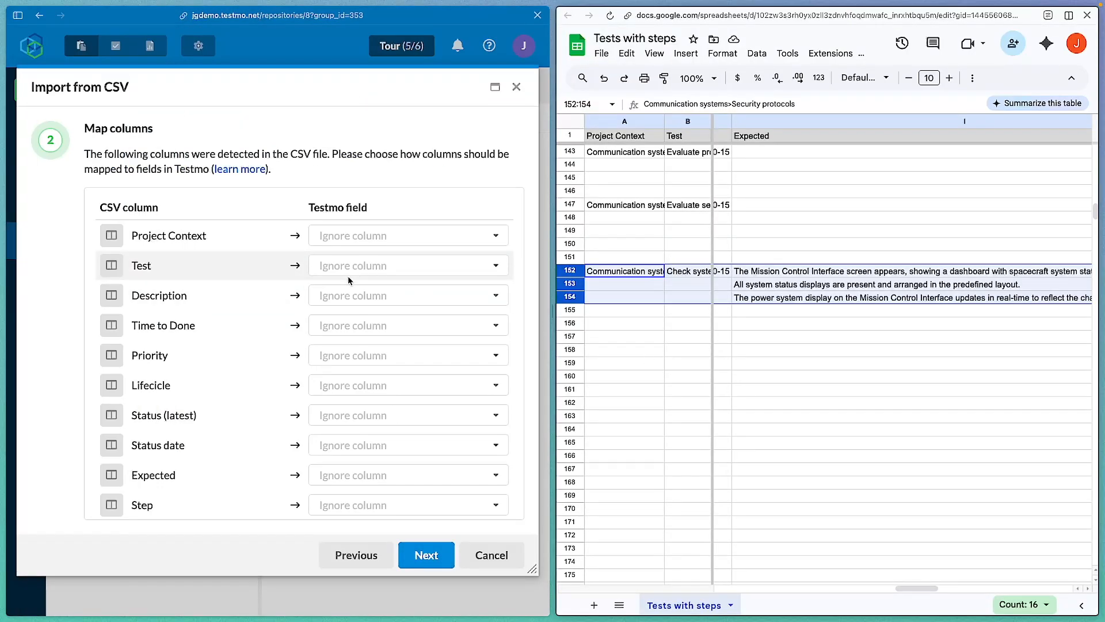
{"action": "left_click", "coordinate": [414, 238]}
{"action": "left_click", "coordinate": [404, 311]}
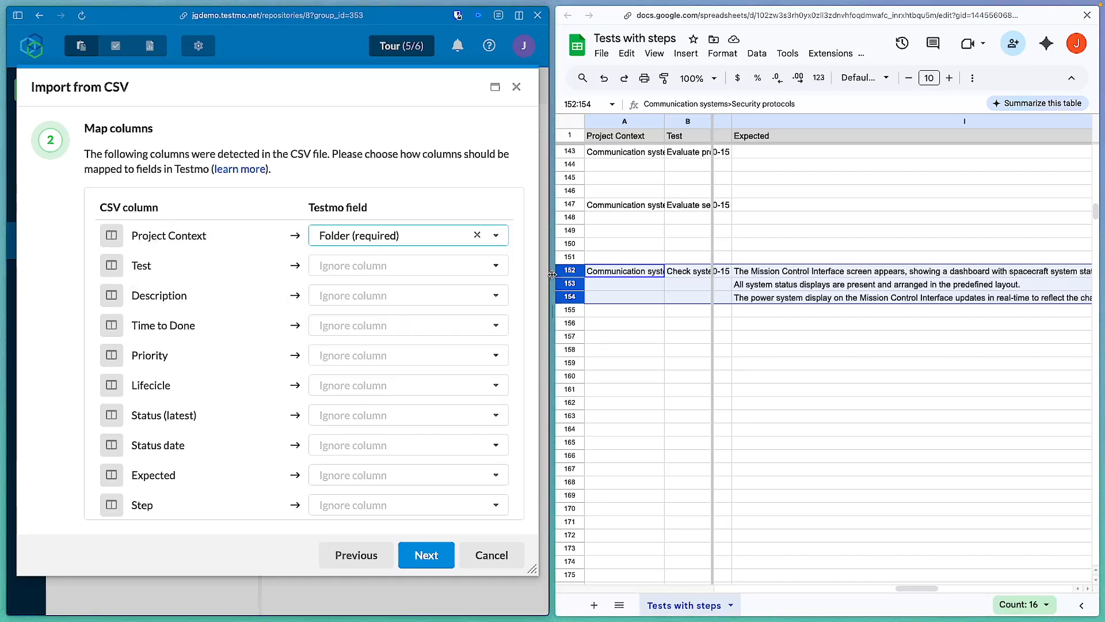
- Map the Test column to Name (required) and the Description column to Description
{"action": "key", "text": "ctrl+c"}
{"action": "scroll", "coordinate": [745, 258], "scroll_direction": "up", "scroll_amount": 2}
{"action": "left_click", "coordinate": [627, 303]}
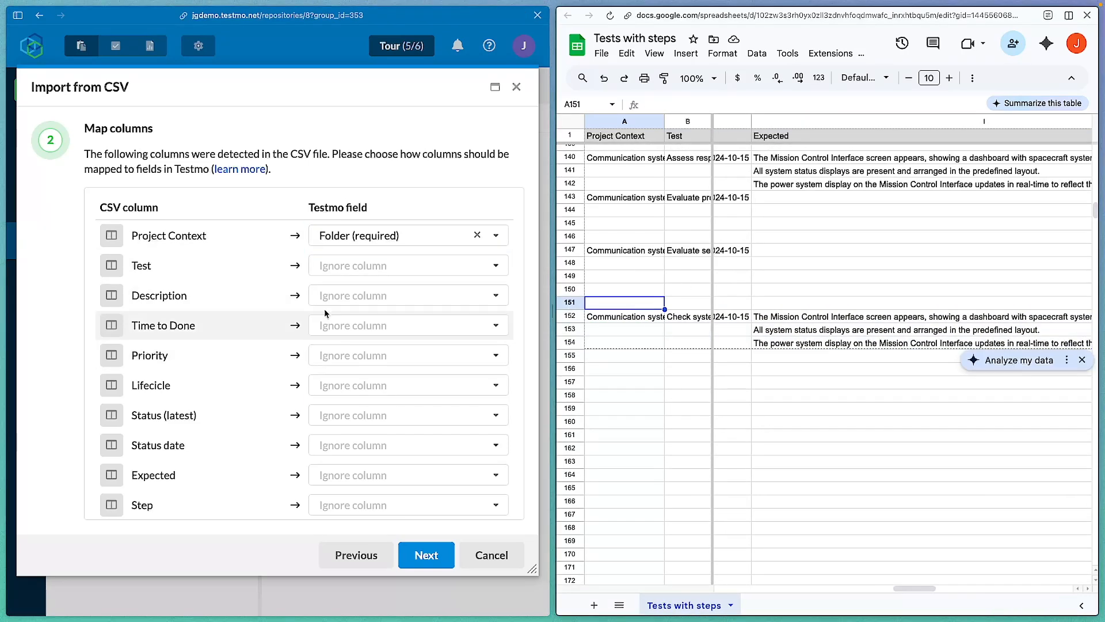
{"action": "left_click", "coordinate": [378, 265]}
{"action": "left_click", "coordinate": [369, 315]}
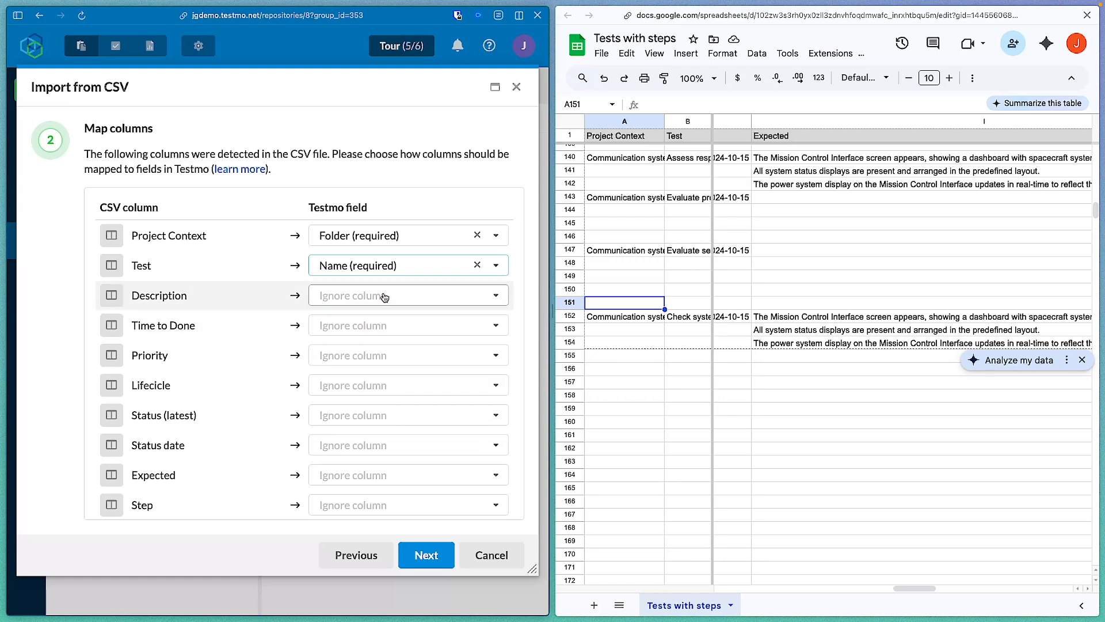
{"action": "left_click", "coordinate": [384, 296]}
{"action": "scroll", "coordinate": [823, 310], "scroll_direction": "left", "scroll_amount": 5}
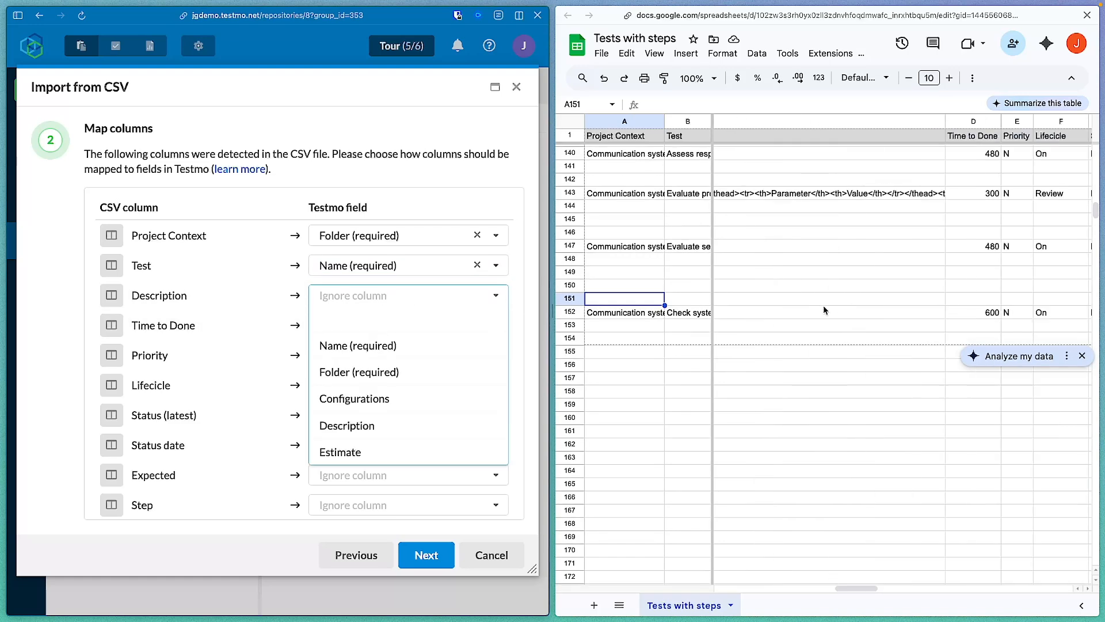
{"action": "left_click", "coordinate": [347, 425]}
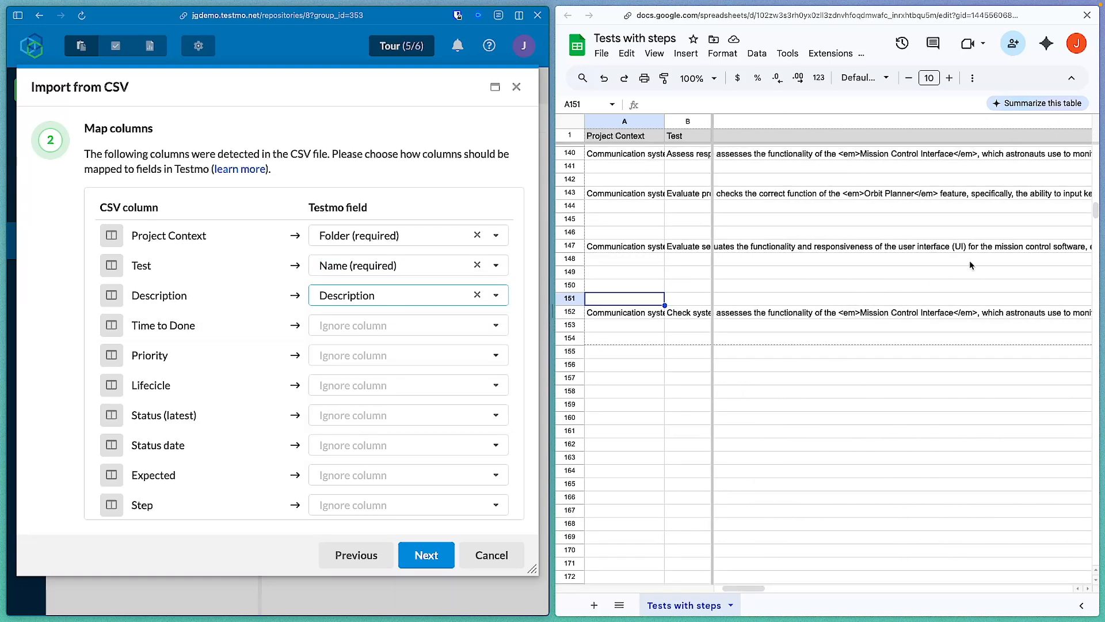
- Check the spreadsheet's Time to Done column and map it to the Estimate field
{"action": "scroll", "coordinate": [969, 262], "scroll_direction": "left", "scroll_amount": 3}
{"action": "scroll", "coordinate": [969, 260], "scroll_direction": "up", "scroll_amount": 2}
{"action": "scroll", "coordinate": [969, 260], "scroll_direction": "right", "scroll_amount": 5}
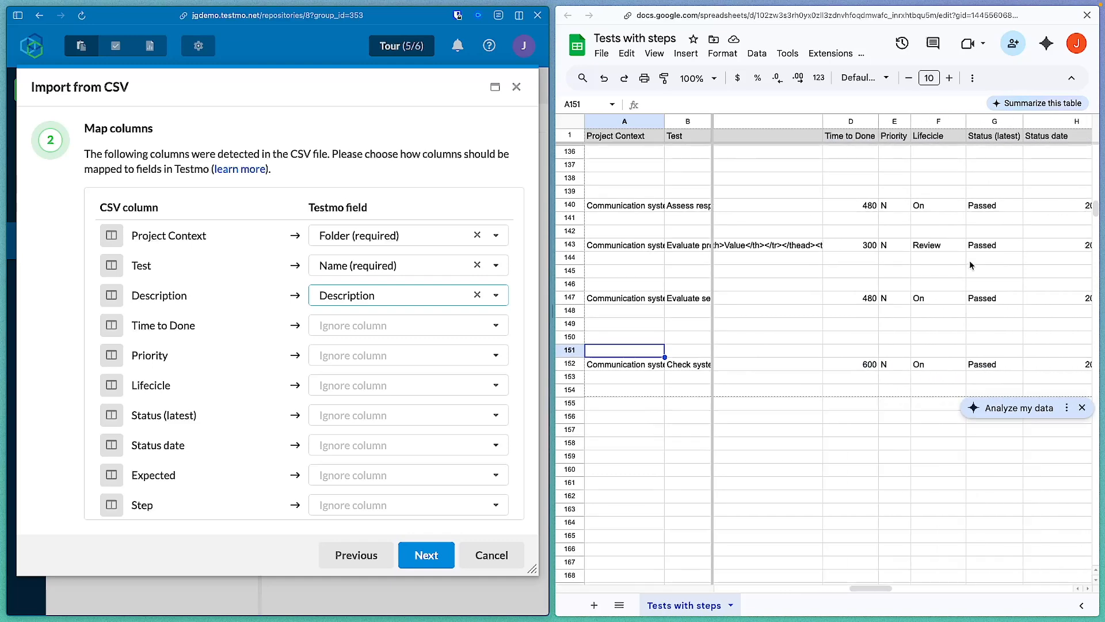
{"action": "left_click", "coordinate": [352, 324]}
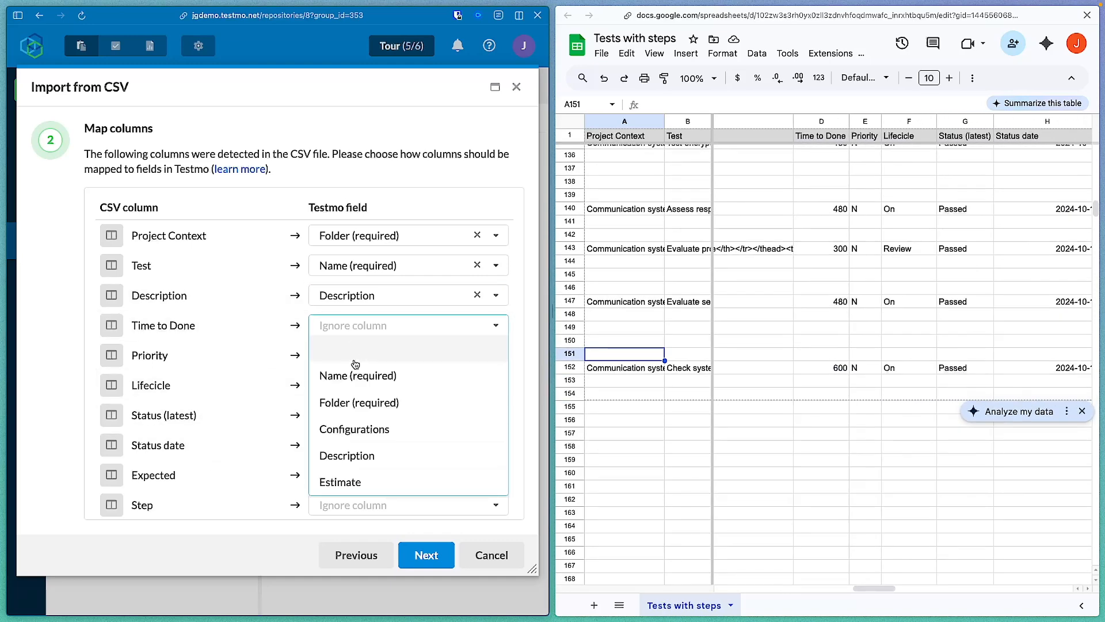
{"action": "scroll", "coordinate": [363, 403], "scroll_direction": "down", "scroll_amount": 2}
{"action": "left_click", "coordinate": [347, 392]}
- Map the Priority column to Priority and the Lifecicle column to State
{"action": "left_click", "coordinate": [352, 355]}
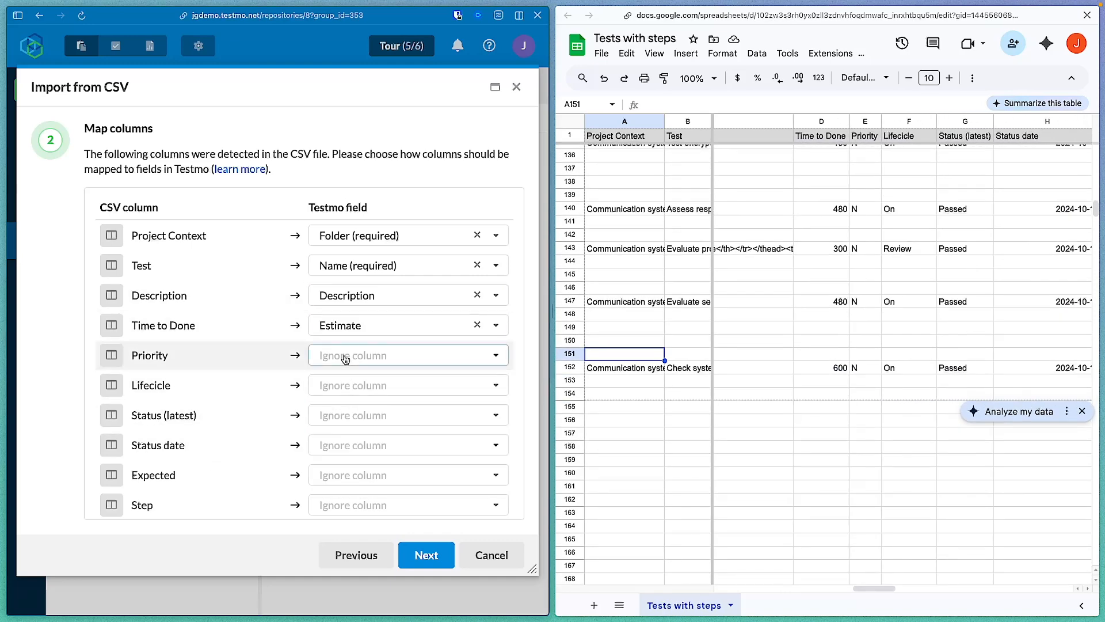
{"action": "scroll", "coordinate": [345, 495], "scroll_direction": "down", "scroll_amount": 3}
{"action": "left_click", "coordinate": [343, 451]}
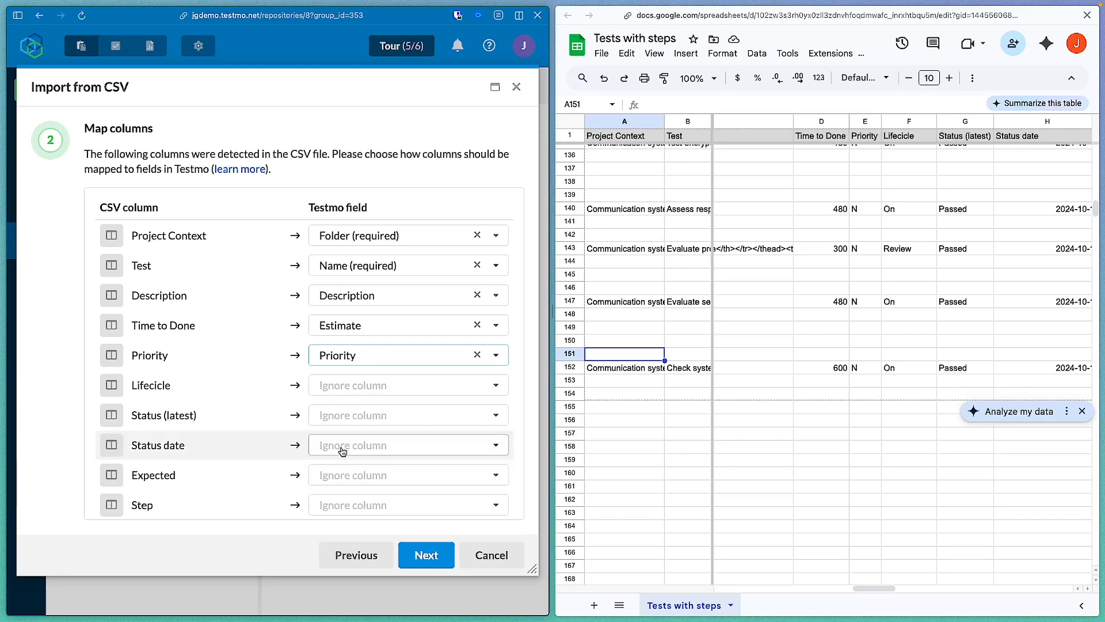
{"action": "left_click", "coordinate": [353, 386]}
{"action": "scroll", "coordinate": [377, 469], "scroll_direction": "down", "scroll_amount": 3}
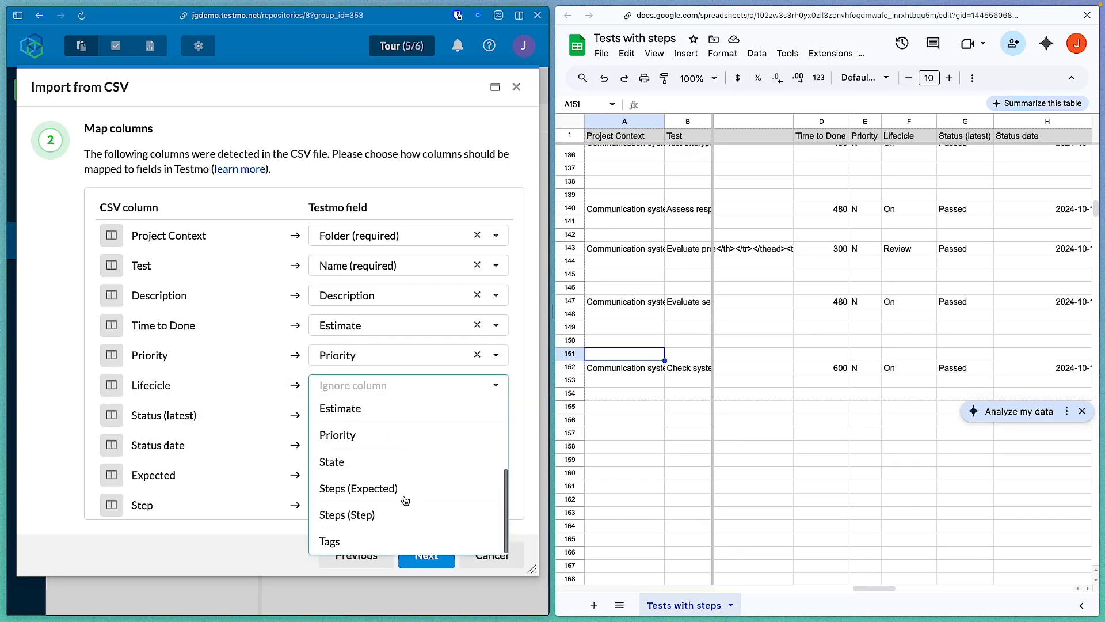
{"action": "left_click", "coordinate": [354, 466]}
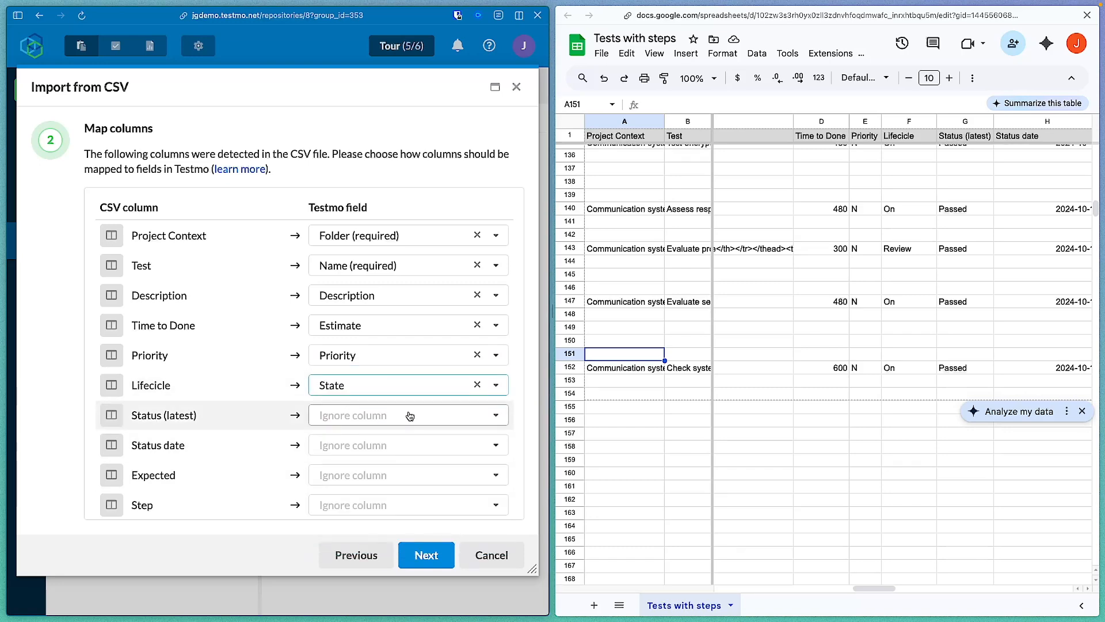
{"action": "scroll", "coordinate": [409, 415], "scroll_direction": "down", "scroll_amount": 2}
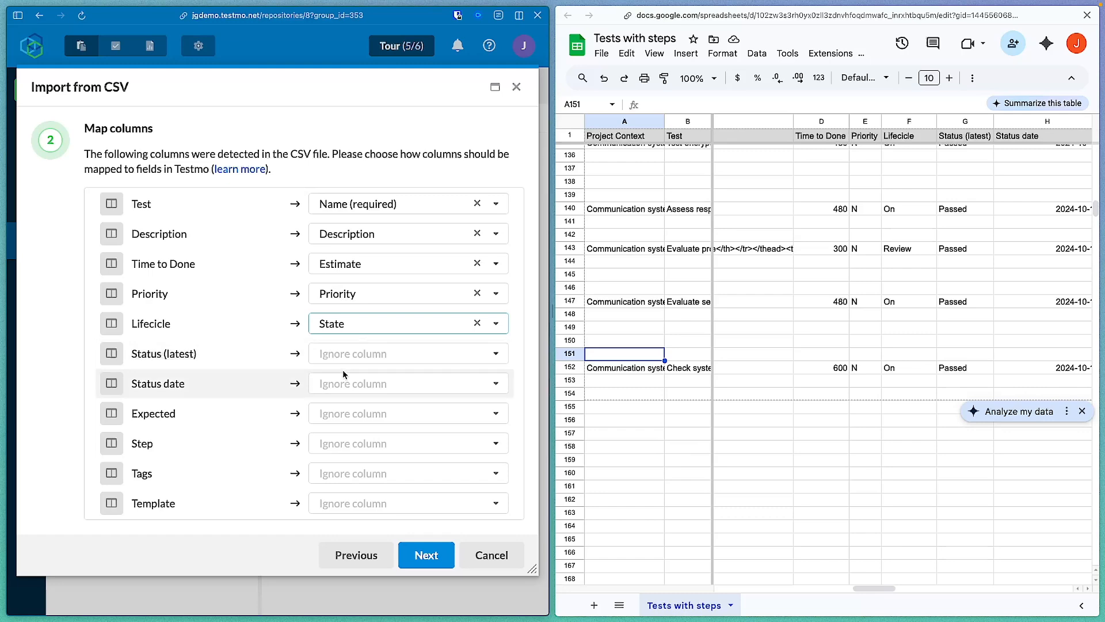
- Map the Expected column to Steps (Expected) and the Step column to Steps (Step)
{"action": "scroll", "coordinate": [345, 381], "scroll_direction": "down", "scroll_amount": 1}
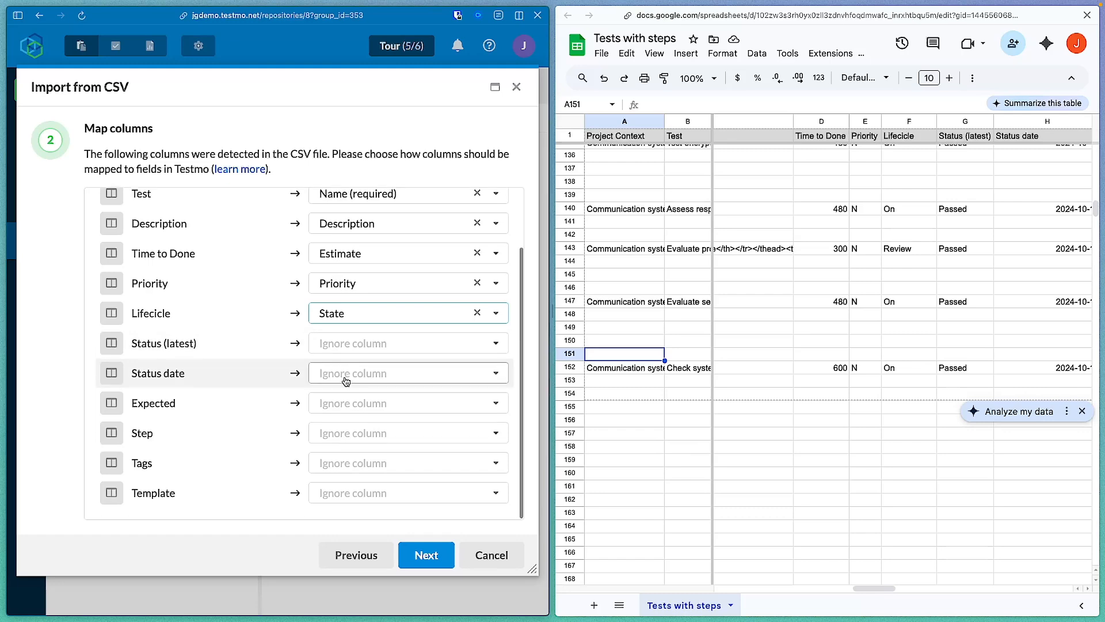
{"action": "left_click", "coordinate": [365, 406]}
{"action": "scroll", "coordinate": [420, 458], "scroll_direction": "down", "scroll_amount": 3}
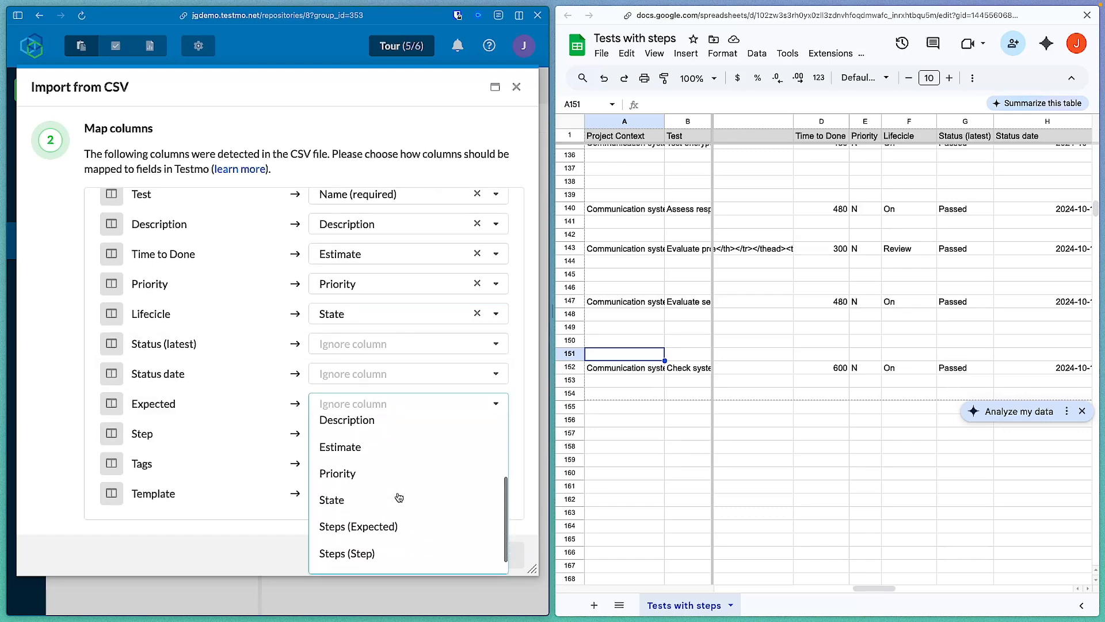
{"action": "left_click", "coordinate": [344, 510]}
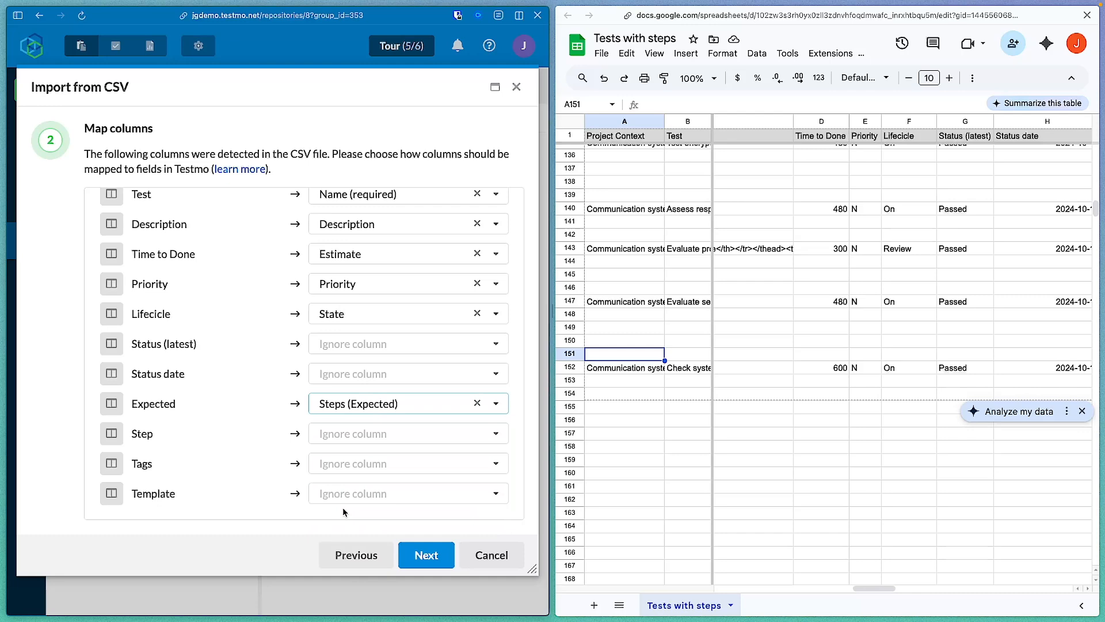
{"action": "left_click", "coordinate": [358, 435]}
{"action": "scroll", "coordinate": [364, 541], "scroll_direction": "down", "scroll_amount": 3}
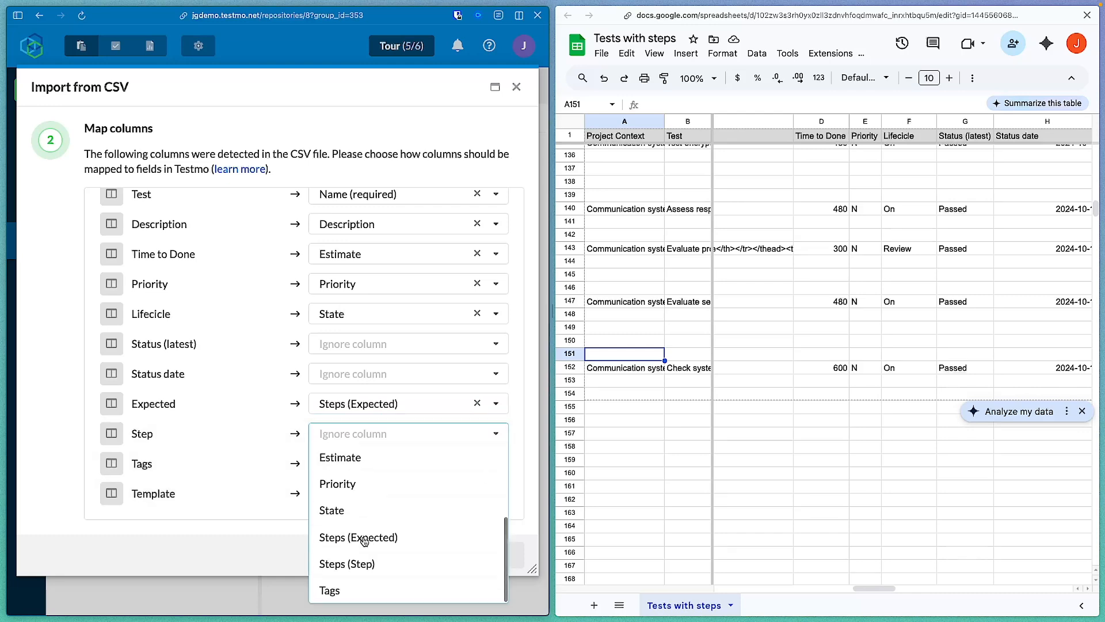
{"action": "left_click", "coordinate": [344, 564]}
- Map the Tags column to Tags and proceed to value mapping
{"action": "left_click", "coordinate": [342, 464]}
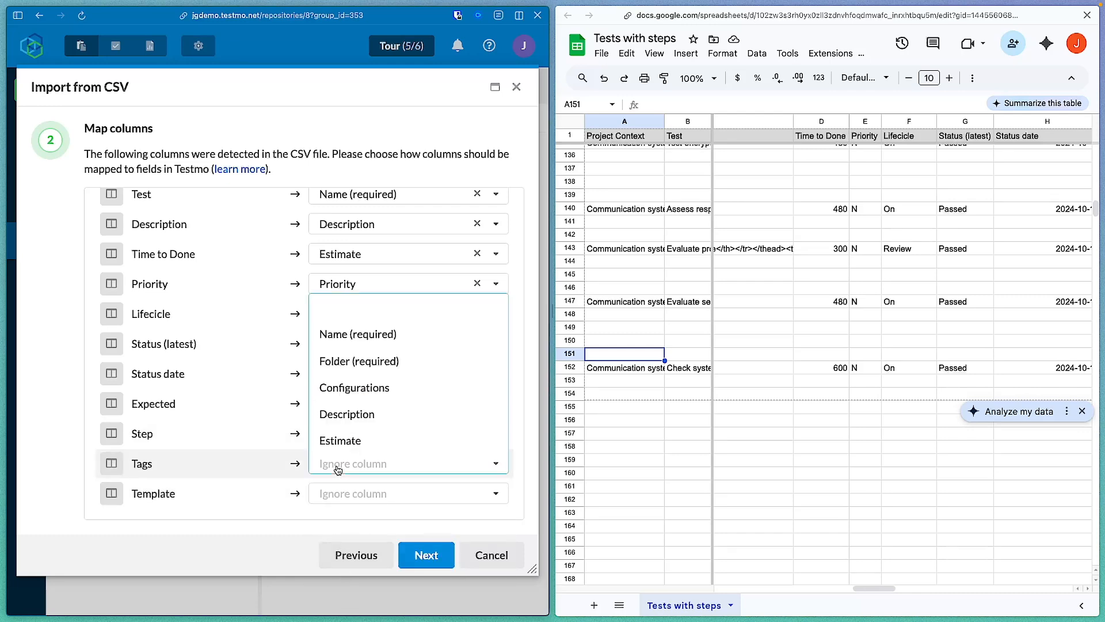
{"action": "scroll", "coordinate": [368, 431], "scroll_direction": "down", "scroll_amount": 3}
{"action": "left_click", "coordinate": [357, 441]}
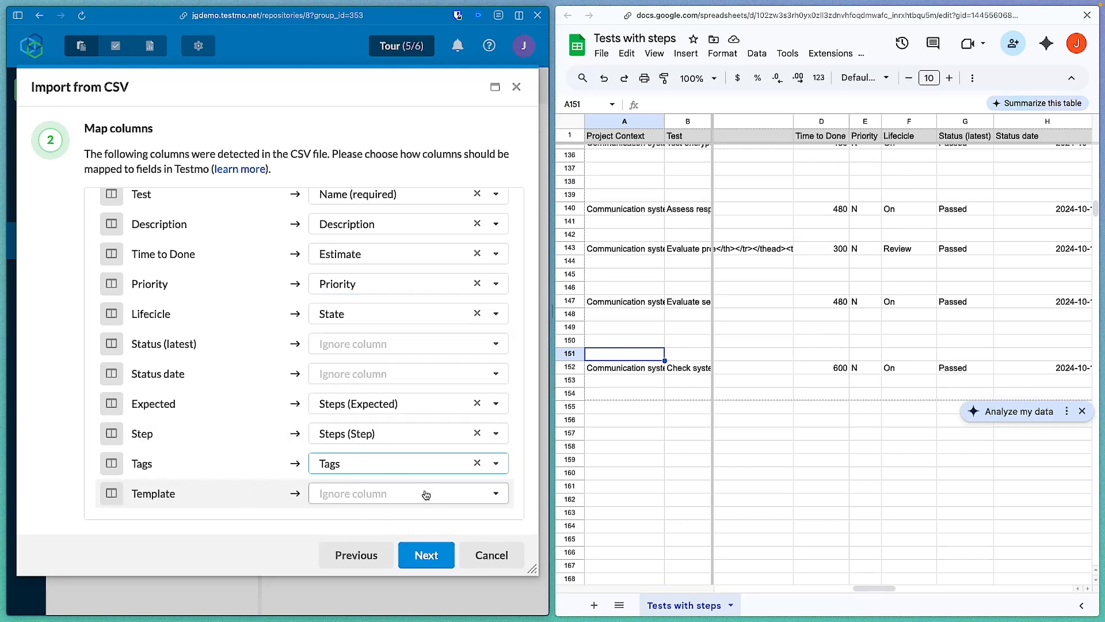
{"action": "left_click", "coordinate": [424, 555]}
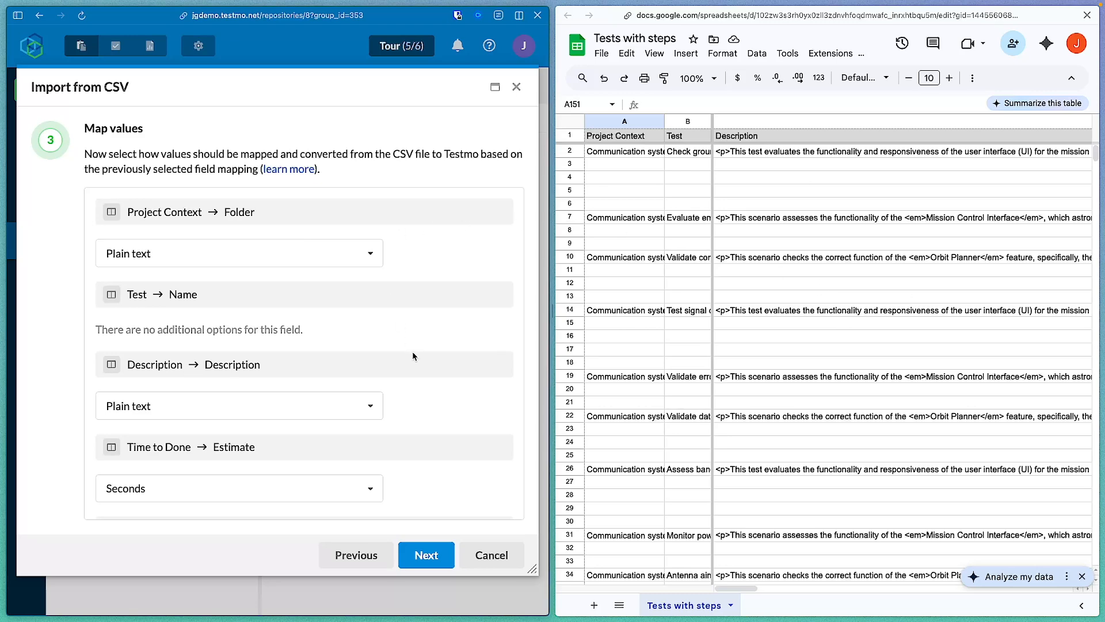
- Set the Folder conversion to split by greater-than character (">") and check it against the folder path in spreadsheet cell A106
{"action": "left_click", "coordinate": [352, 257]}
{"action": "left_click", "coordinate": [207, 363]}
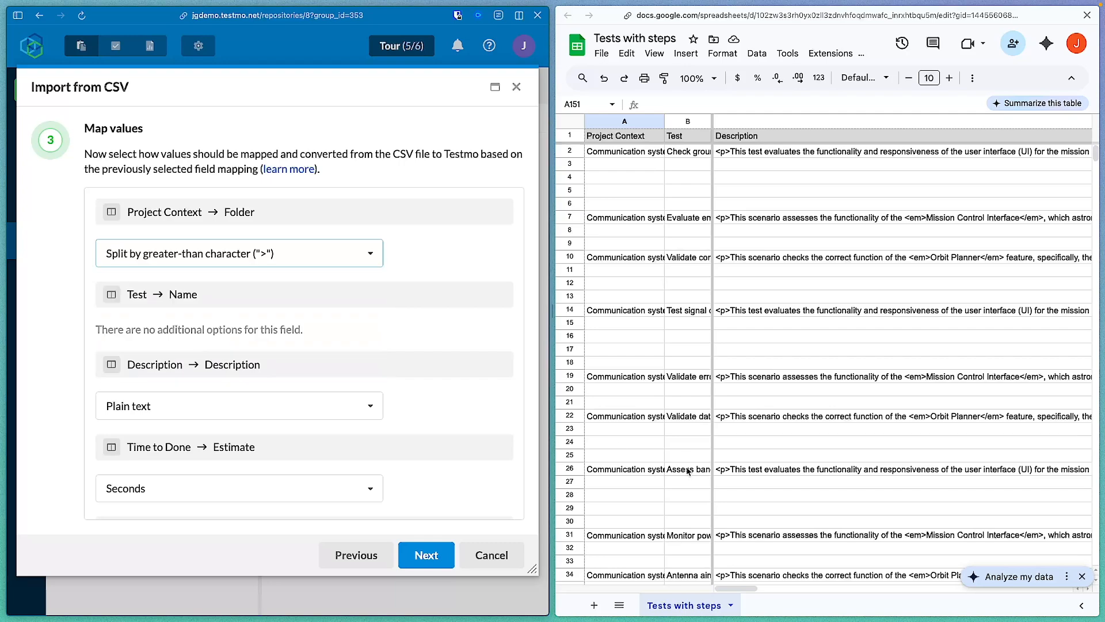
{"action": "scroll", "coordinate": [618, 442], "scroll_direction": "down", "scroll_amount": 15}
{"action": "left_click", "coordinate": [617, 439]}
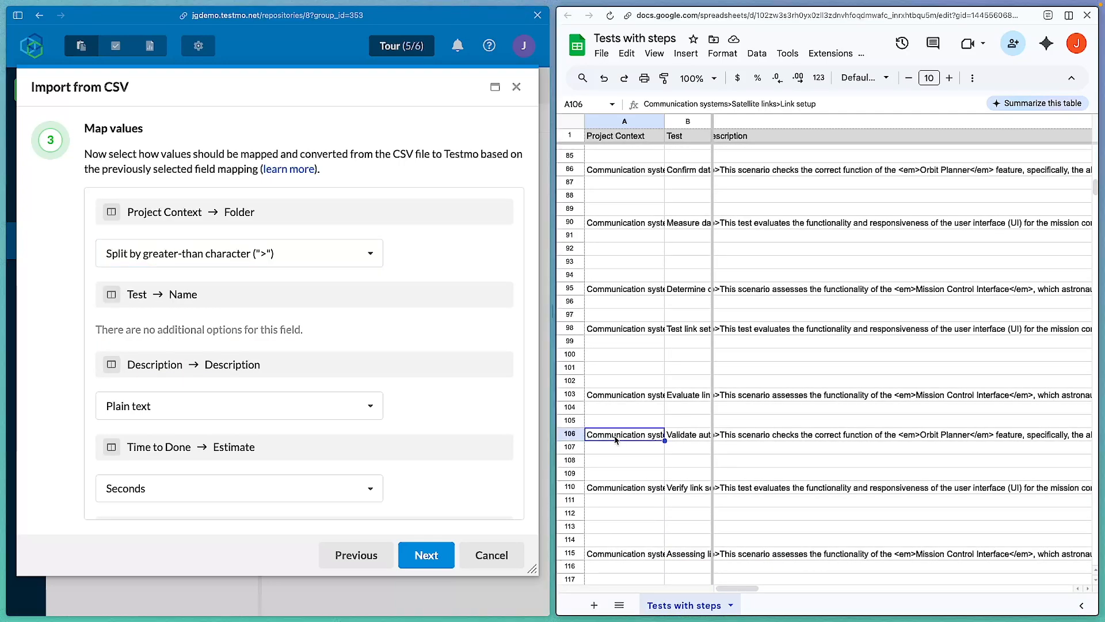
{"action": "double_click", "coordinate": [613, 437]}
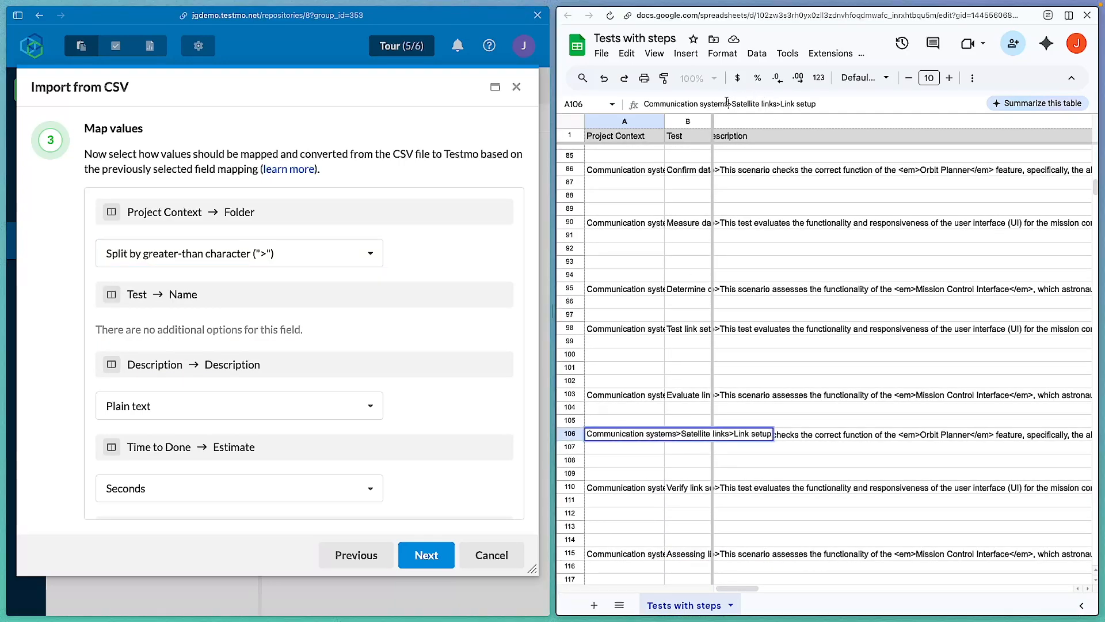
{"action": "left_click_drag", "start_coordinate": [727, 102], "coordinate": [826, 99]}
{"action": "left_click", "coordinate": [835, 98]}
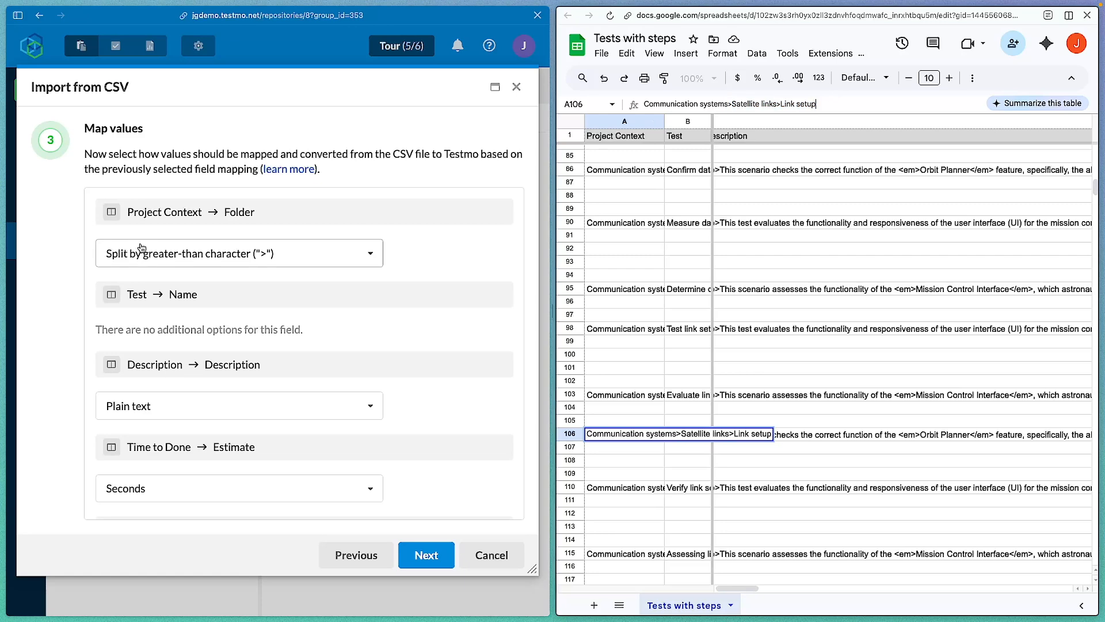
{"action": "left_click", "coordinate": [227, 313]}
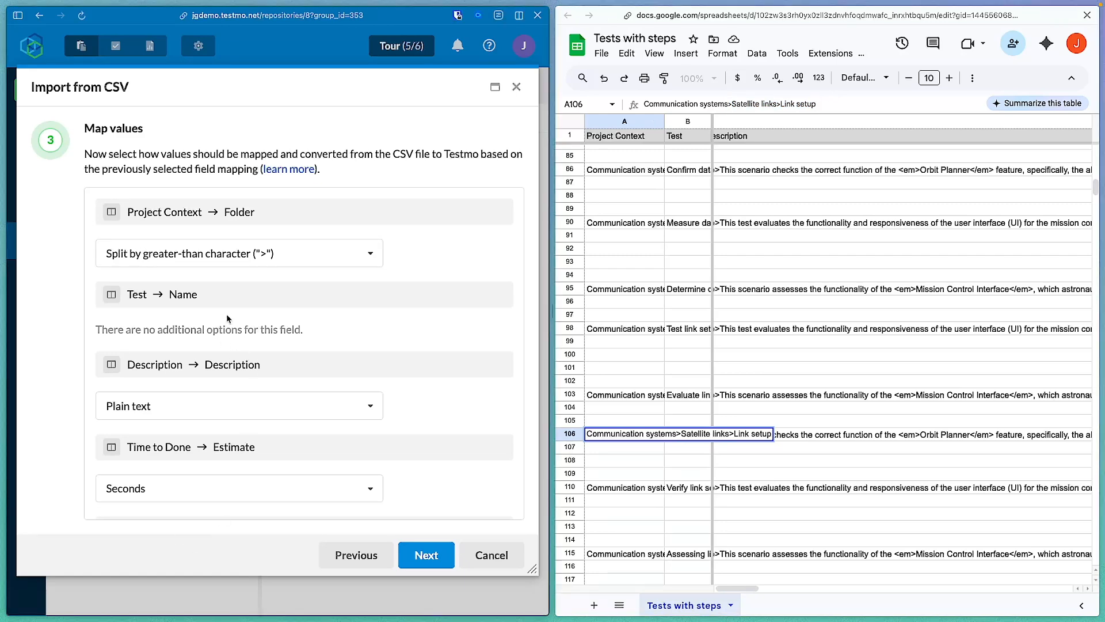
- Set the Description format to HTML and keep Seconds as the Estimate unit
{"action": "scroll", "coordinate": [226, 313], "scroll_direction": "down", "scroll_amount": 3}
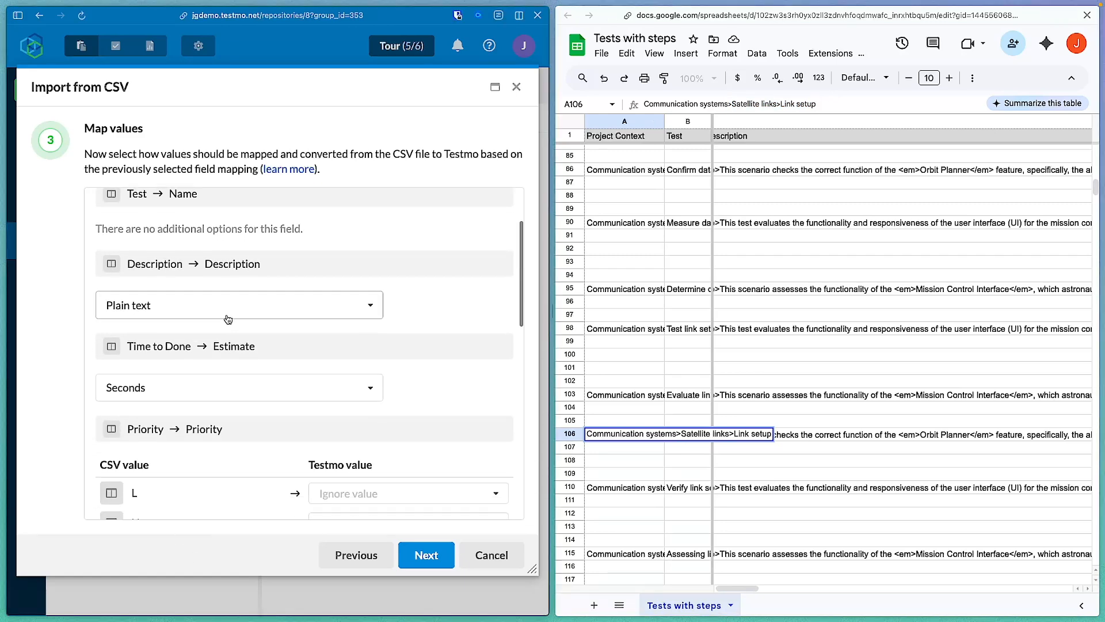
{"action": "left_click", "coordinate": [169, 314]}
{"action": "left_click", "coordinate": [170, 331]}
{"action": "scroll", "coordinate": [213, 399], "scroll_direction": "down", "scroll_amount": 3}
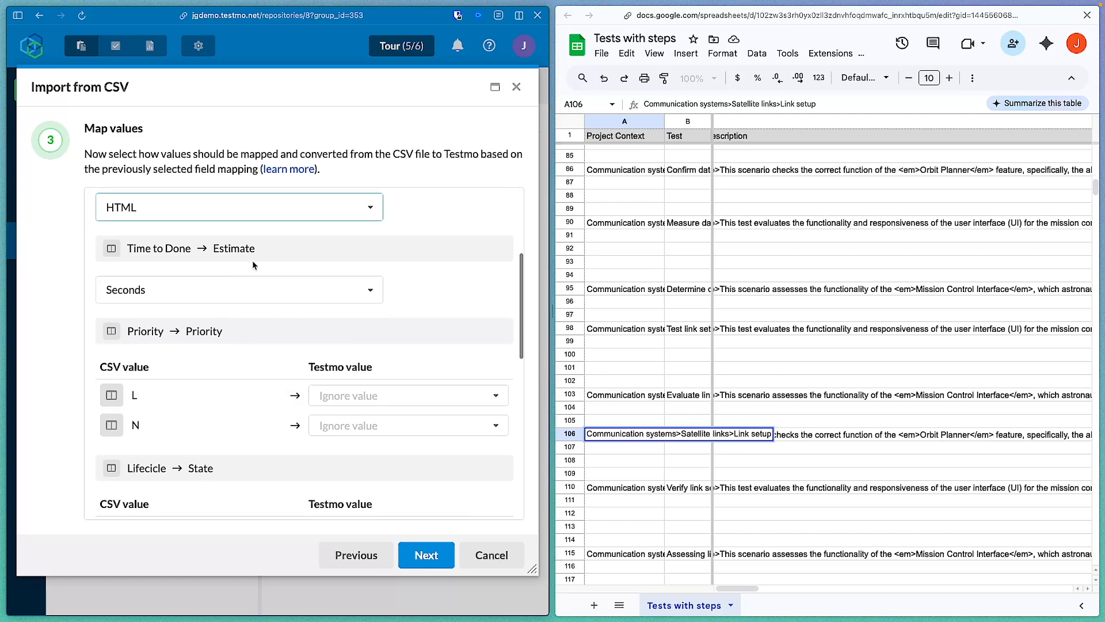
{"action": "left_click", "coordinate": [255, 290]}
{"action": "left_click", "coordinate": [256, 290]}
- Map the priority values L to Low and N to Normal
{"action": "scroll", "coordinate": [254, 338], "scroll_direction": "down", "scroll_amount": 1}
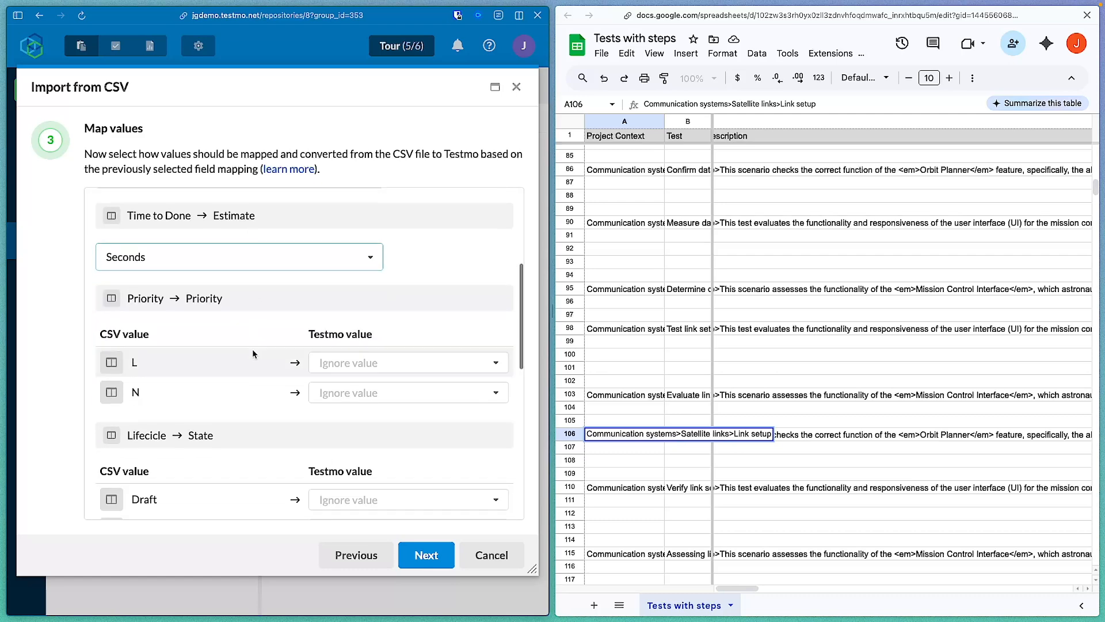
{"action": "left_click", "coordinate": [373, 362]}
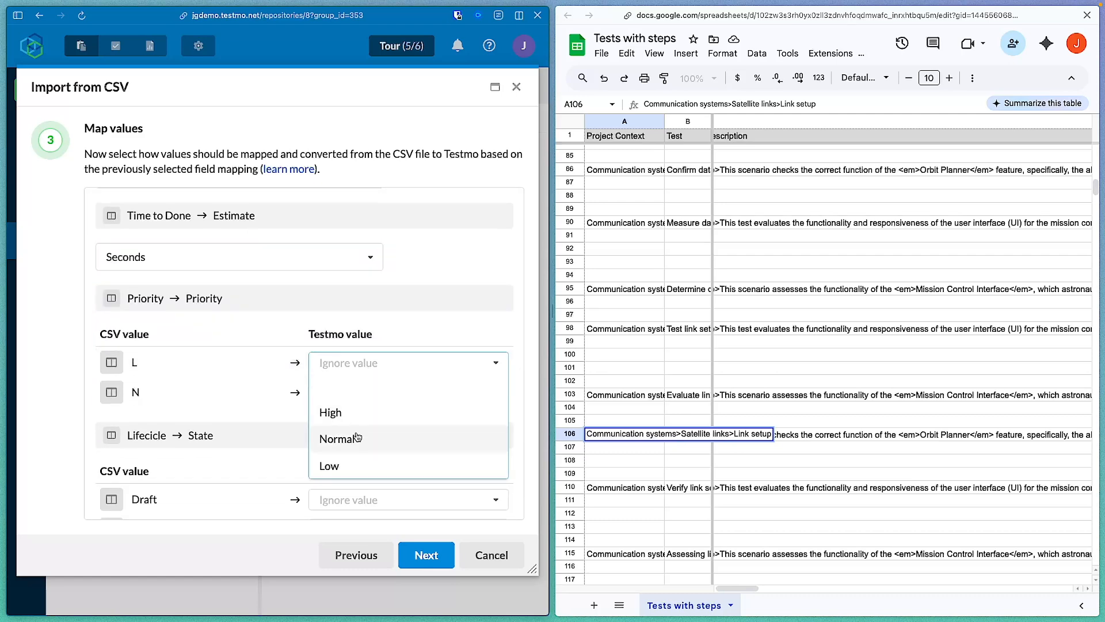
{"action": "left_click", "coordinate": [357, 464]}
{"action": "left_click", "coordinate": [358, 392]}
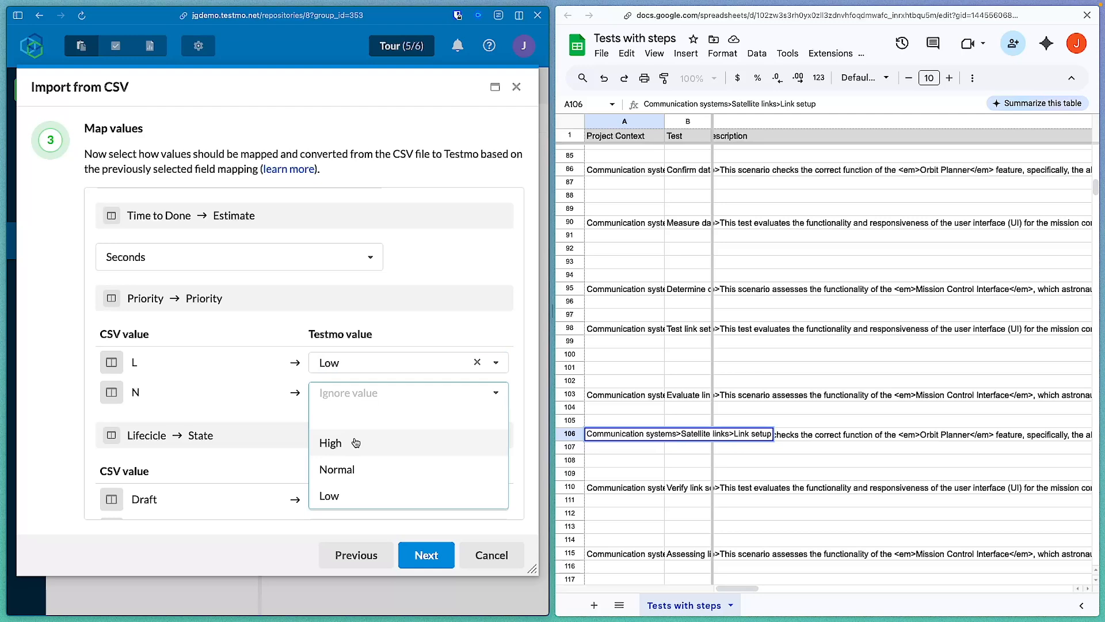
{"action": "left_click", "coordinate": [354, 468]}
- Map the Lifecicle values Draft to Draft, Off to Retired, On to Active, Rejected to Rejected and Review to Under review
{"action": "scroll", "coordinate": [323, 447], "scroll_direction": "down", "scroll_amount": 8}
{"action": "scroll", "coordinate": [325, 414], "scroll_direction": "up", "scroll_amount": 2}
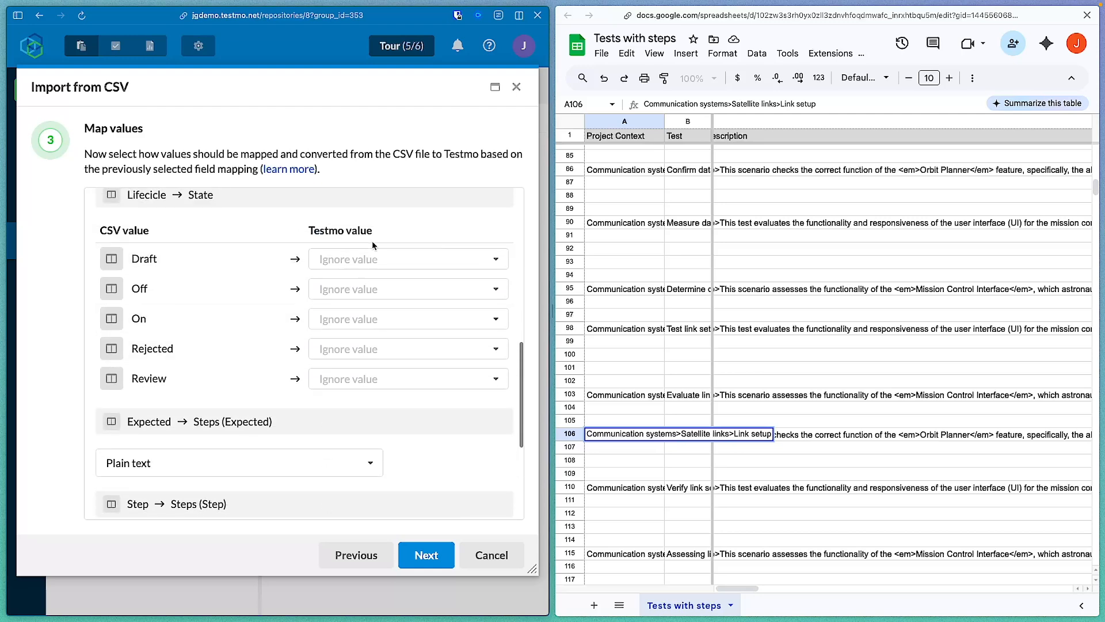
{"action": "left_click", "coordinate": [372, 259]}
{"action": "left_click", "coordinate": [358, 309]}
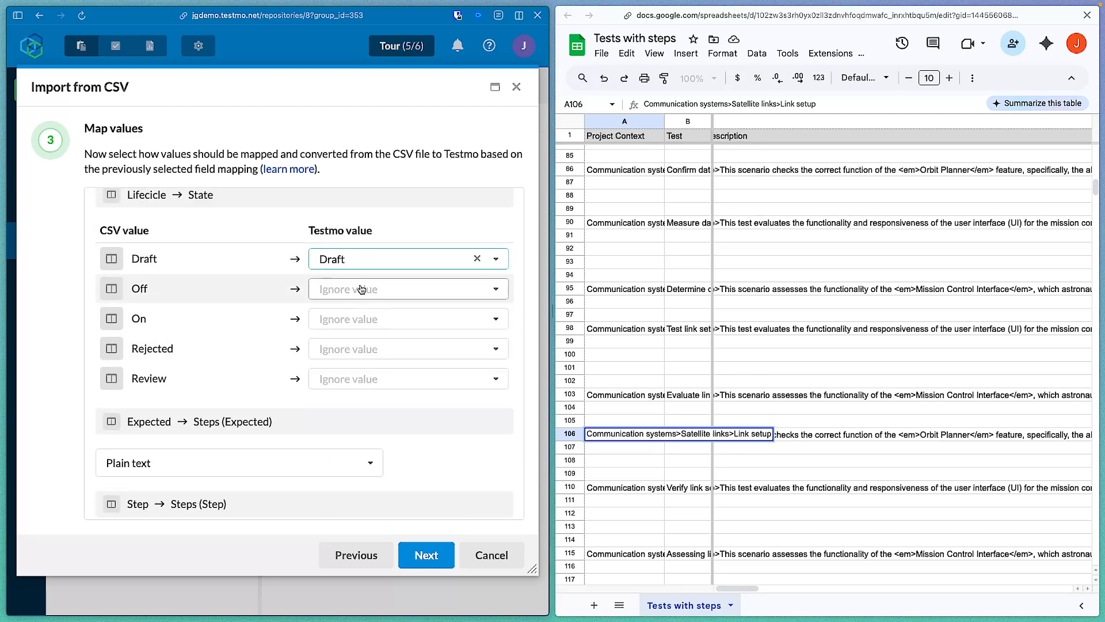
{"action": "left_click", "coordinate": [363, 288]}
{"action": "left_click", "coordinate": [354, 446]}
{"action": "left_click", "coordinate": [354, 319]}
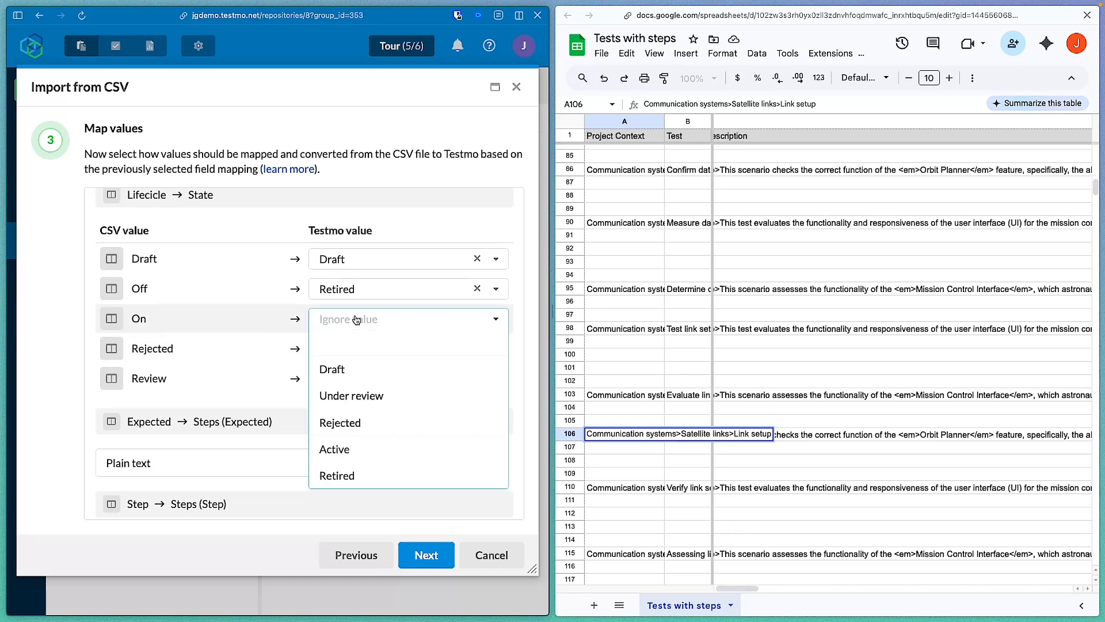
{"action": "left_click", "coordinate": [340, 449]}
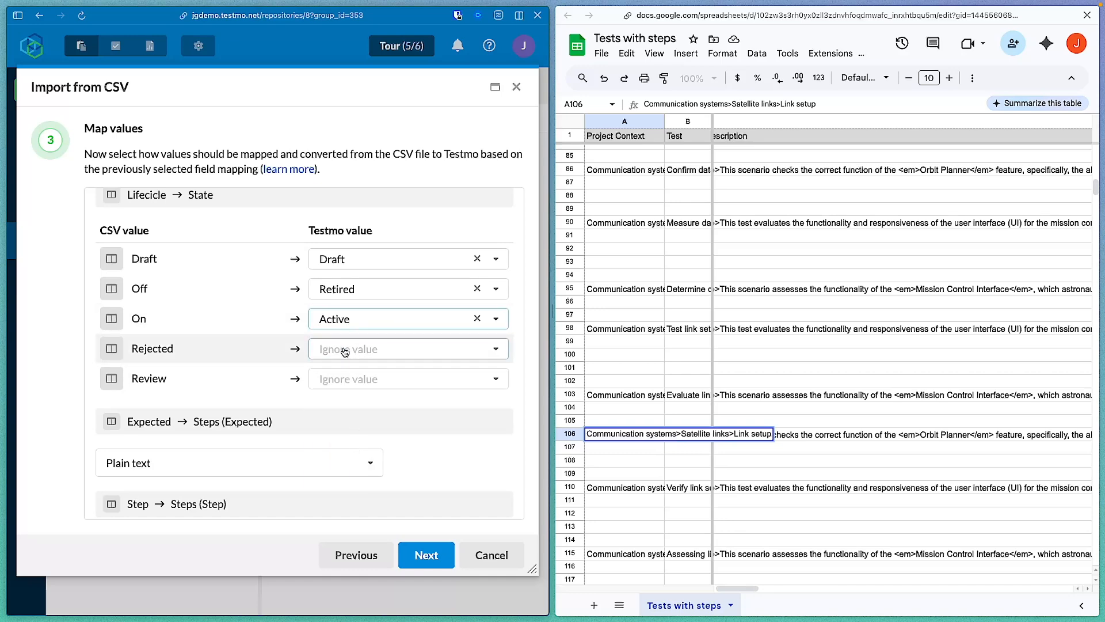
{"action": "left_click", "coordinate": [345, 350]}
{"action": "left_click", "coordinate": [340, 452]}
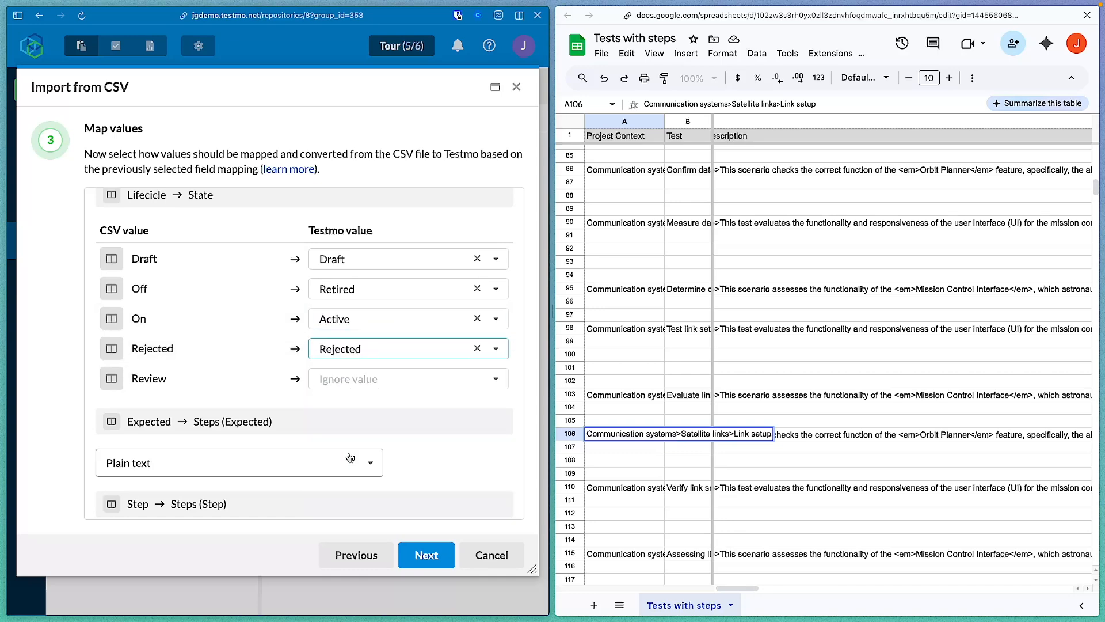
{"action": "left_click", "coordinate": [353, 380]}
{"action": "left_click", "coordinate": [352, 457]}
- Check the spreadsheet's Expected column for formatting and keep Plain text as the Steps (Expected) format
{"action": "scroll", "coordinate": [348, 456], "scroll_direction": "down", "scroll_amount": 5}
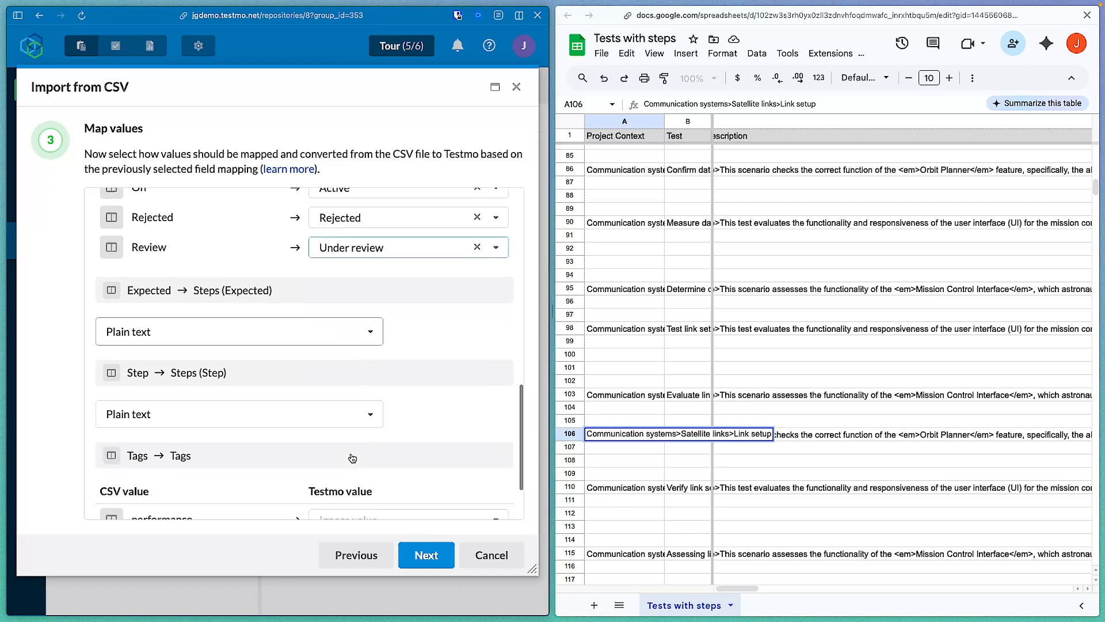
{"action": "scroll", "coordinate": [871, 287], "scroll_direction": "right", "scroll_amount": 10}
{"action": "scroll", "coordinate": [870, 287], "scroll_direction": "up", "scroll_amount": 2}
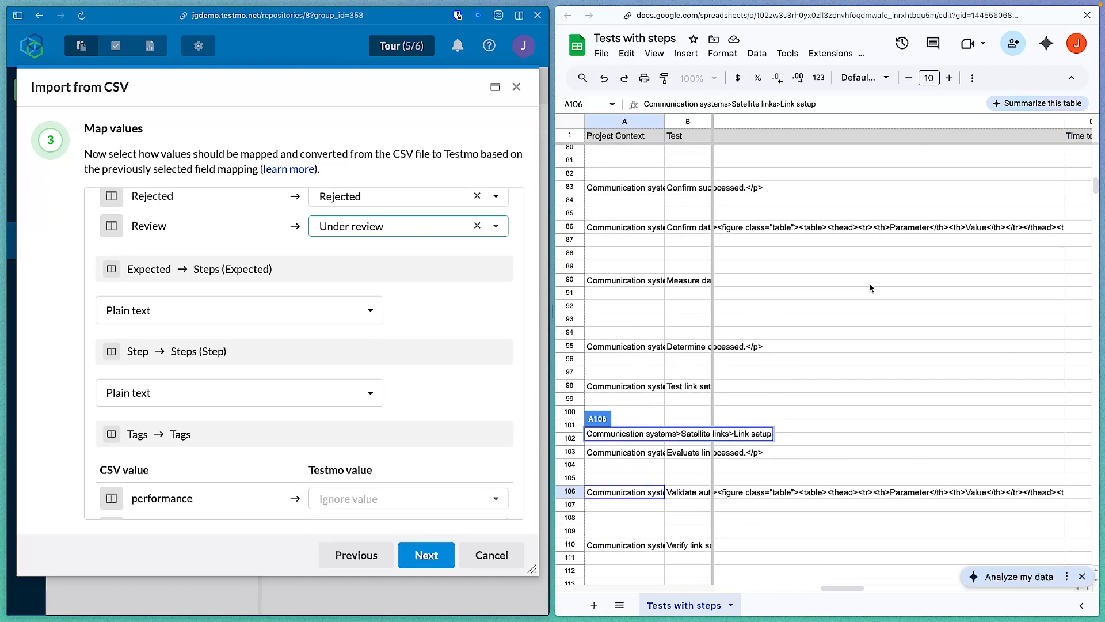
{"action": "scroll", "coordinate": [869, 282], "scroll_direction": "left", "scroll_amount": 5}
{"action": "scroll", "coordinate": [869, 282], "scroll_direction": "up", "scroll_amount": 1}
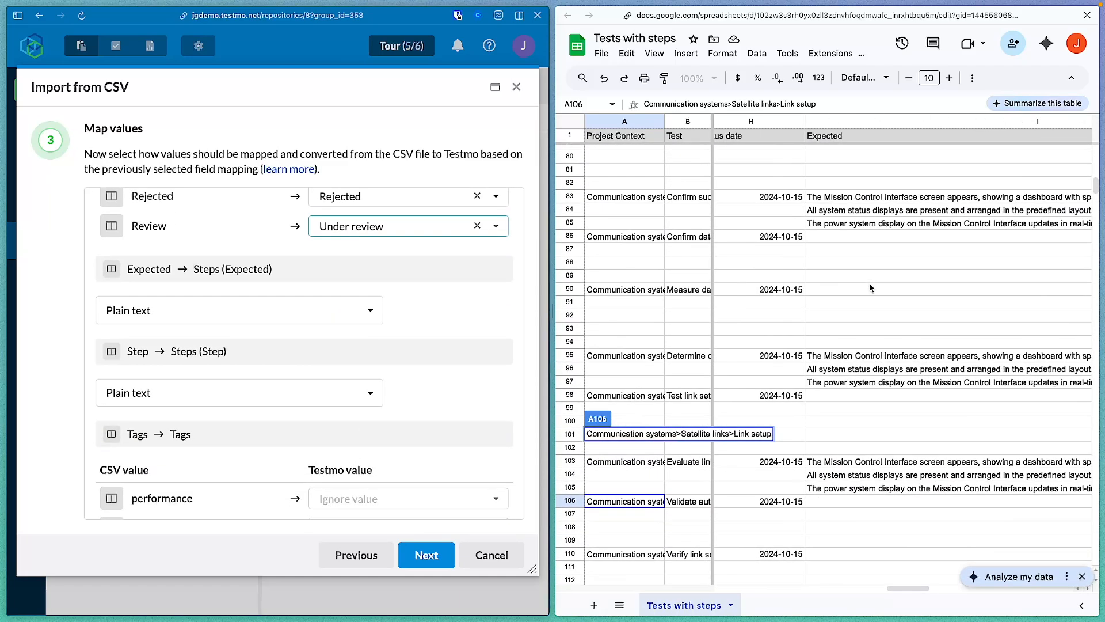
{"action": "scroll", "coordinate": [869, 282], "scroll_direction": "right", "scroll_amount": 5}
{"action": "scroll", "coordinate": [869, 282], "scroll_direction": "left", "scroll_amount": 5}
{"action": "scroll", "coordinate": [869, 282], "scroll_direction": "down", "scroll_amount": 18}
{"action": "scroll", "coordinate": [869, 282], "scroll_direction": "right", "scroll_amount": 5}
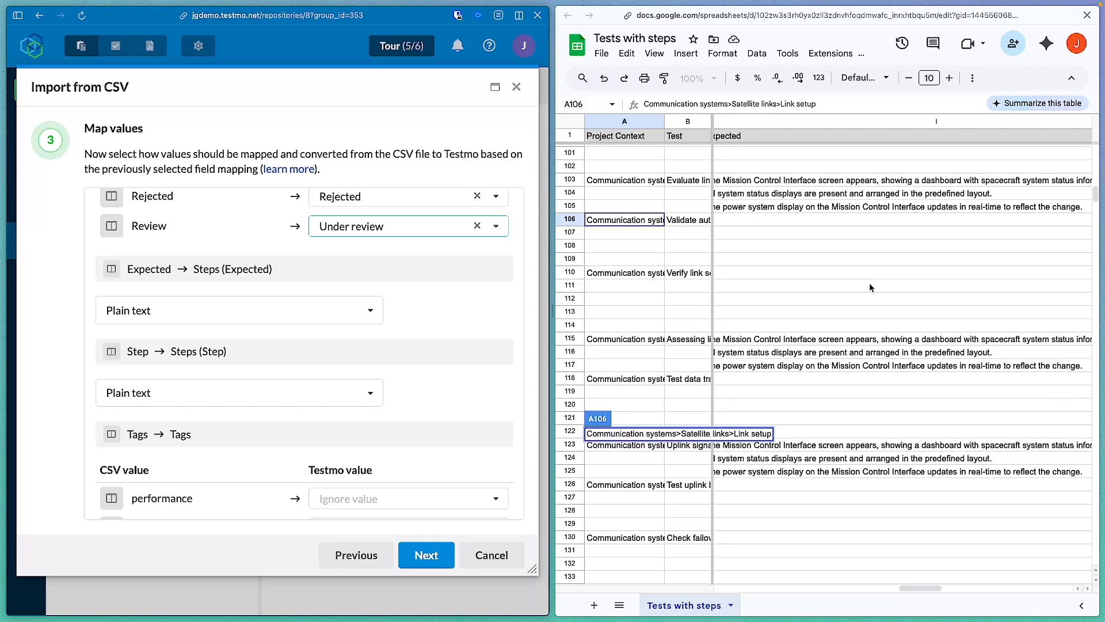
{"action": "scroll", "coordinate": [869, 282], "scroll_direction": "up", "scroll_amount": 20}
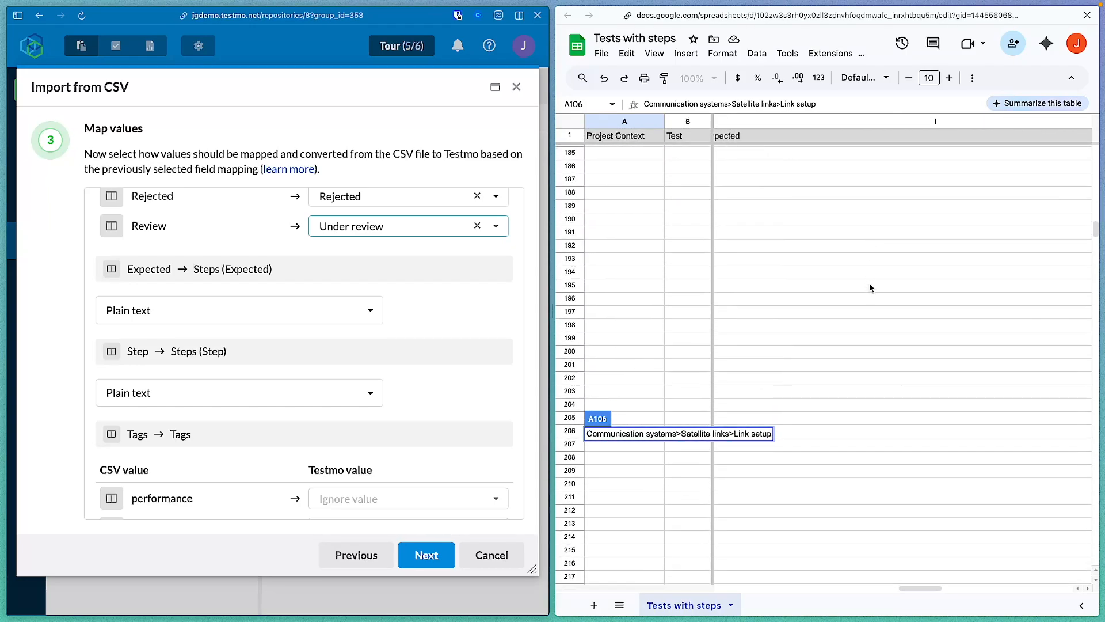
{"action": "scroll", "coordinate": [869, 282], "scroll_direction": "left", "scroll_amount": 2}
{"action": "scroll", "coordinate": [869, 282], "scroll_direction": "right", "scroll_amount": 5}
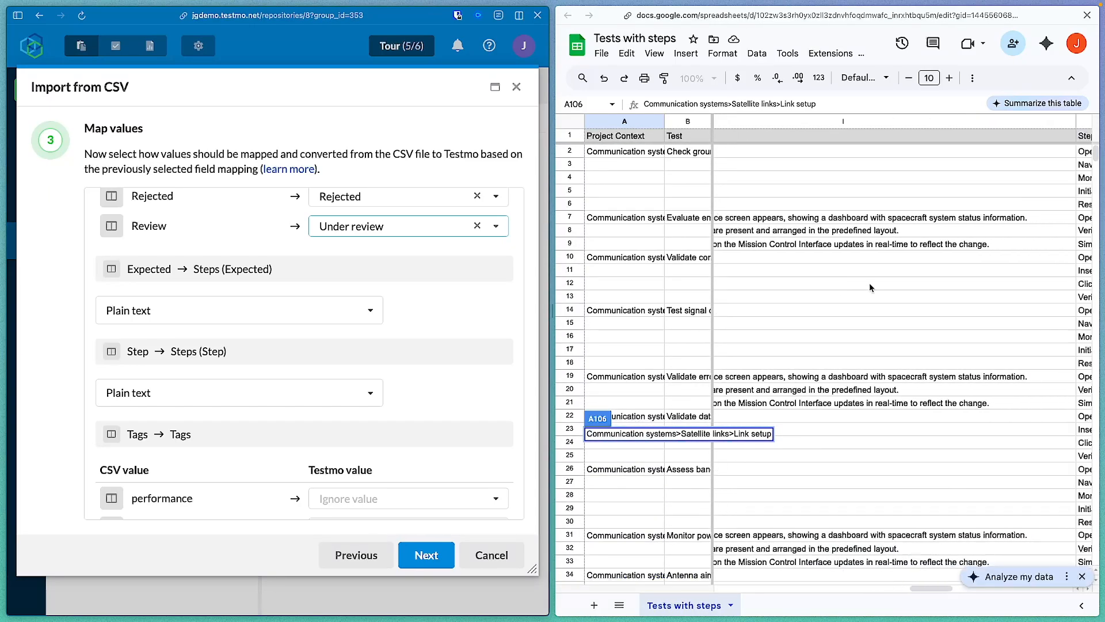
{"action": "left_click", "coordinate": [222, 312]}
{"action": "left_click", "coordinate": [173, 384]}
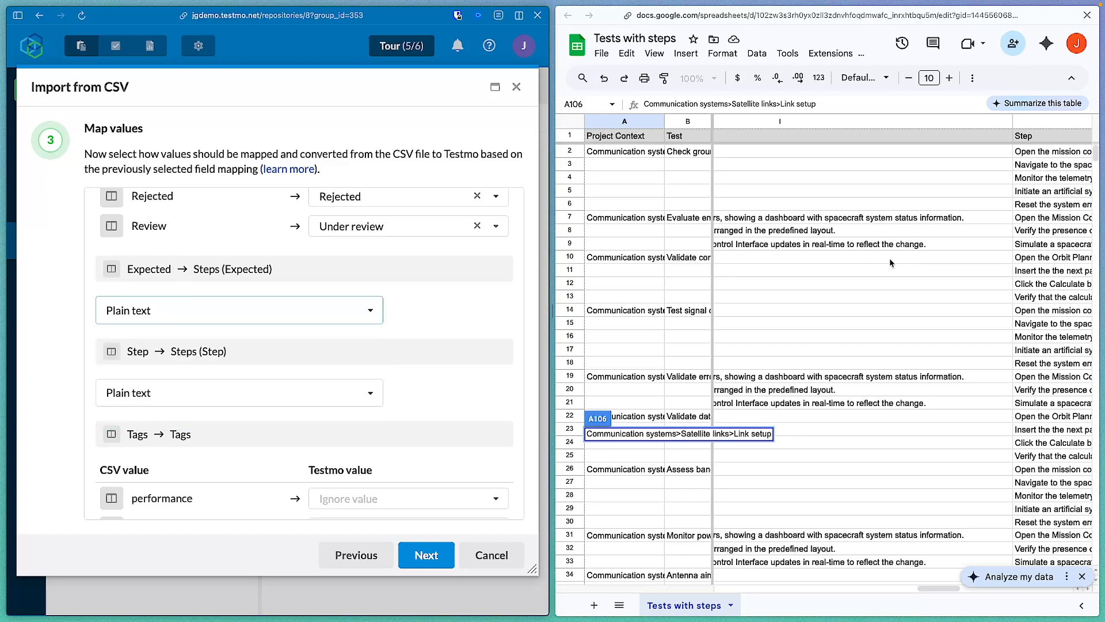
- Examine the entries in the spreadsheet's Step column to judge their text format
{"action": "scroll", "coordinate": [890, 258], "scroll_direction": "right", "scroll_amount": 3}
{"action": "scroll", "coordinate": [889, 258], "scroll_direction": "right", "scroll_amount": 2}
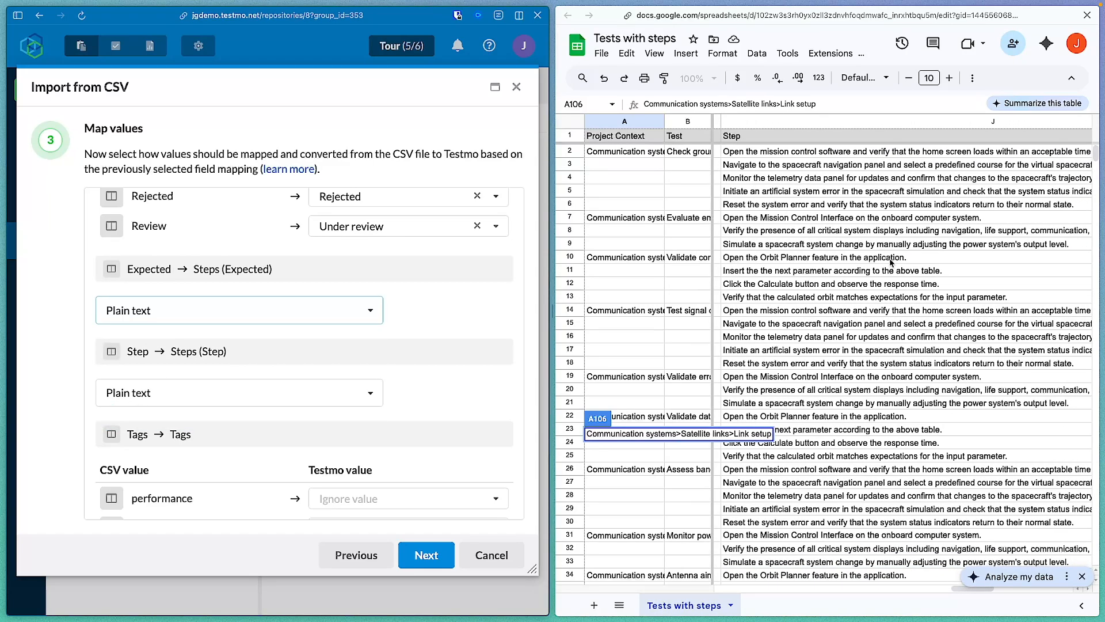
{"action": "scroll", "coordinate": [891, 262], "scroll_direction": "down", "scroll_amount": 20}
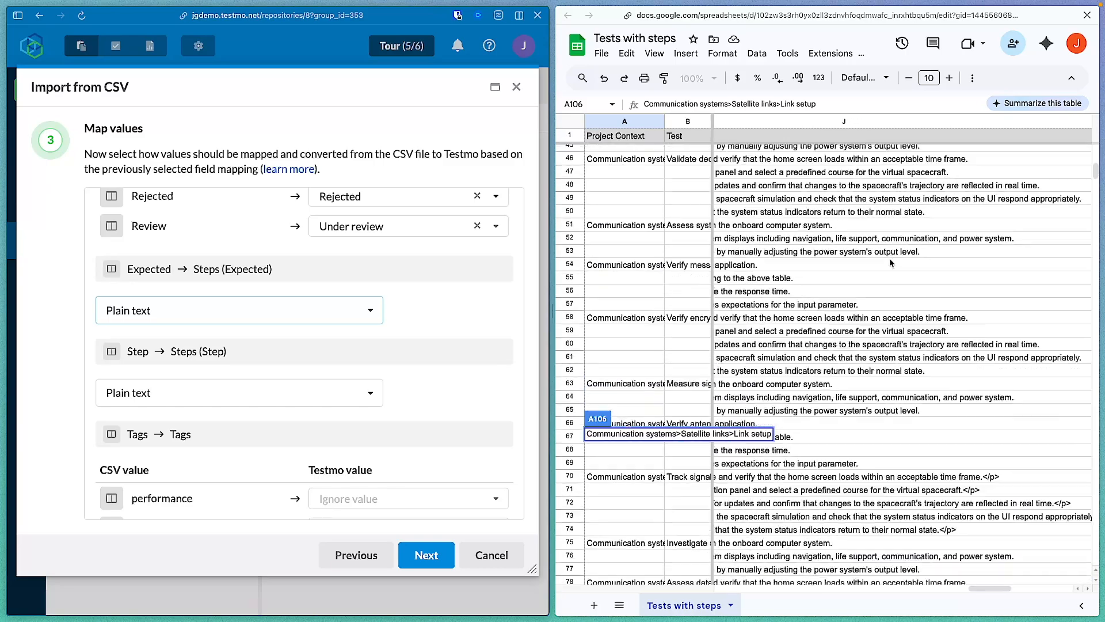
{"action": "scroll", "coordinate": [891, 262], "scroll_direction": "down", "scroll_amount": 10}
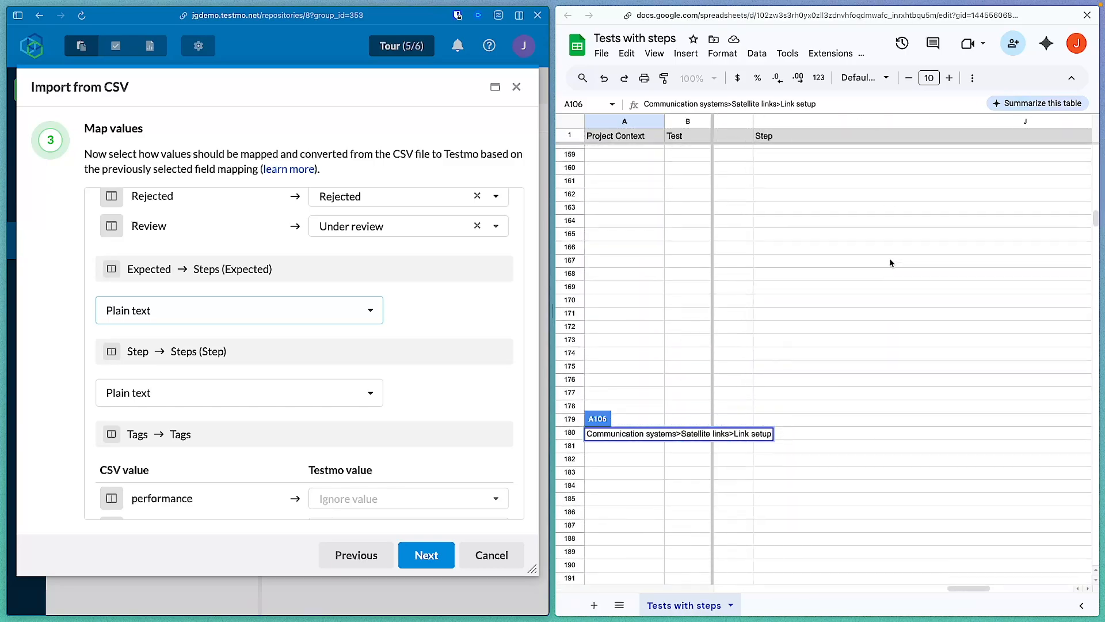
{"action": "scroll", "coordinate": [889, 258], "scroll_direction": "up", "scroll_amount": 5}
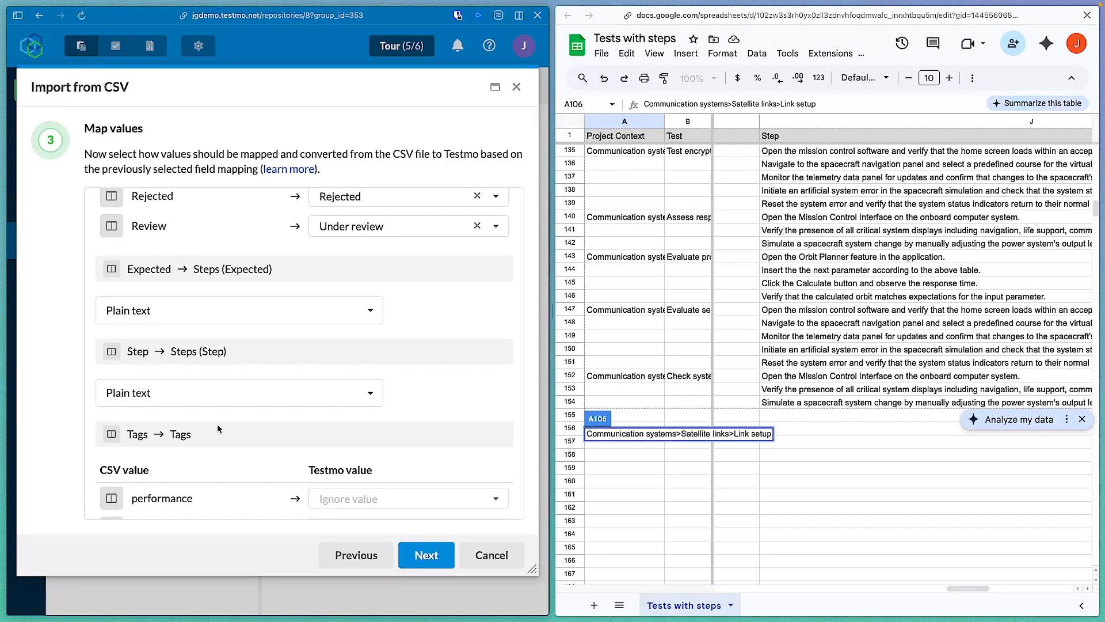
- Map the tag values performance, smoke and ui to the Testmo tags of the same names and continue to the test case preview
{"action": "scroll", "coordinate": [216, 423], "scroll_direction": "down", "scroll_amount": 1}
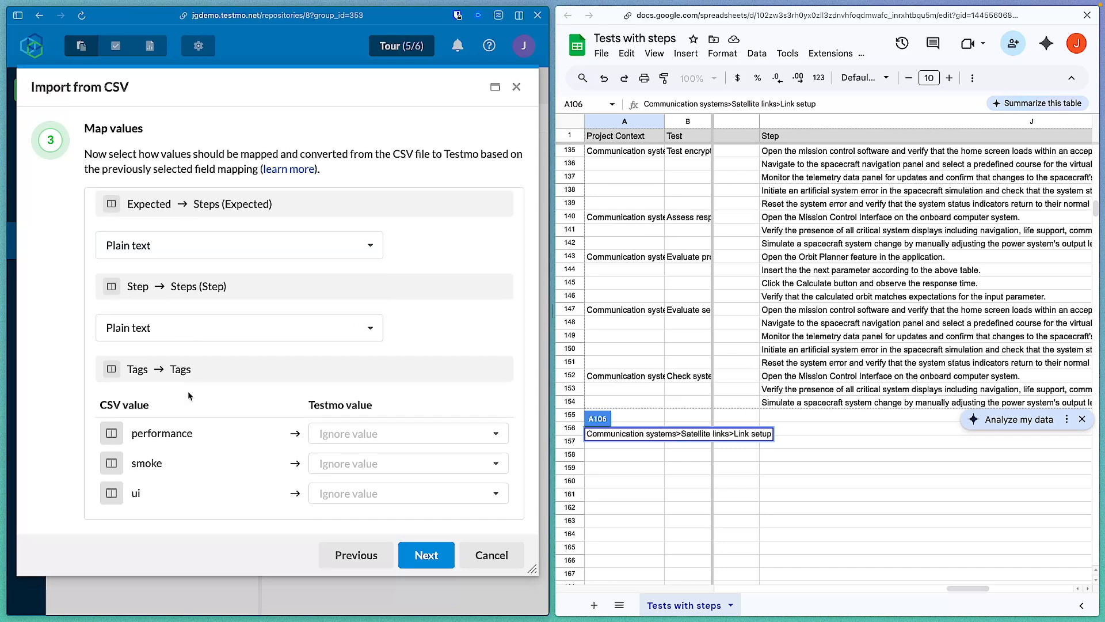
{"action": "left_click", "coordinate": [377, 438]}
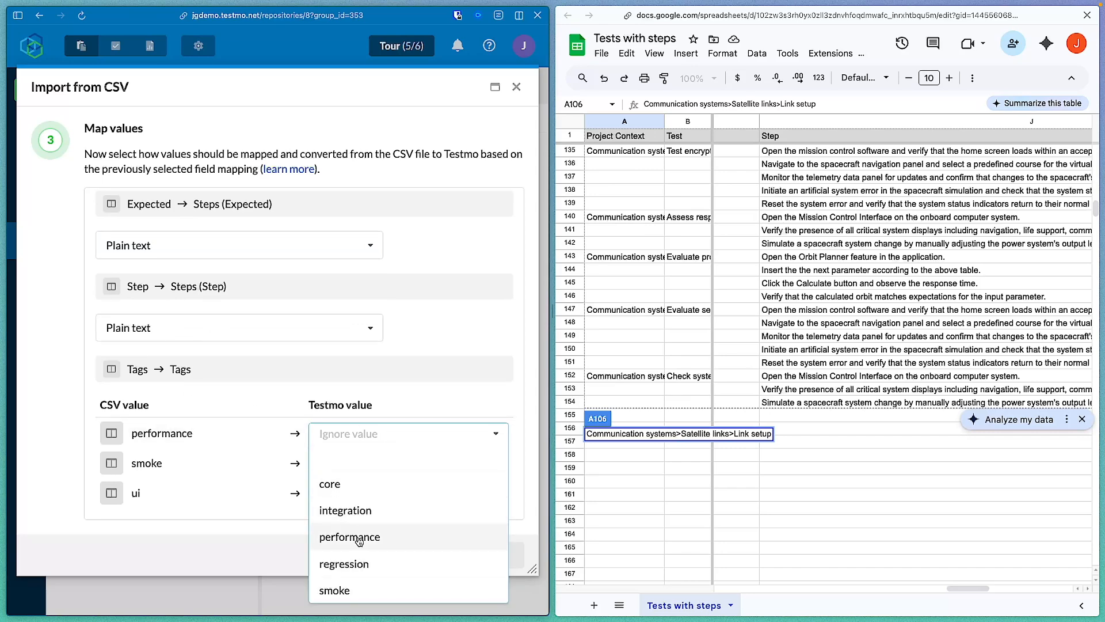
{"action": "left_click", "coordinate": [426, 536]}
{"action": "left_click", "coordinate": [361, 462]}
{"action": "left_click", "coordinate": [336, 440]}
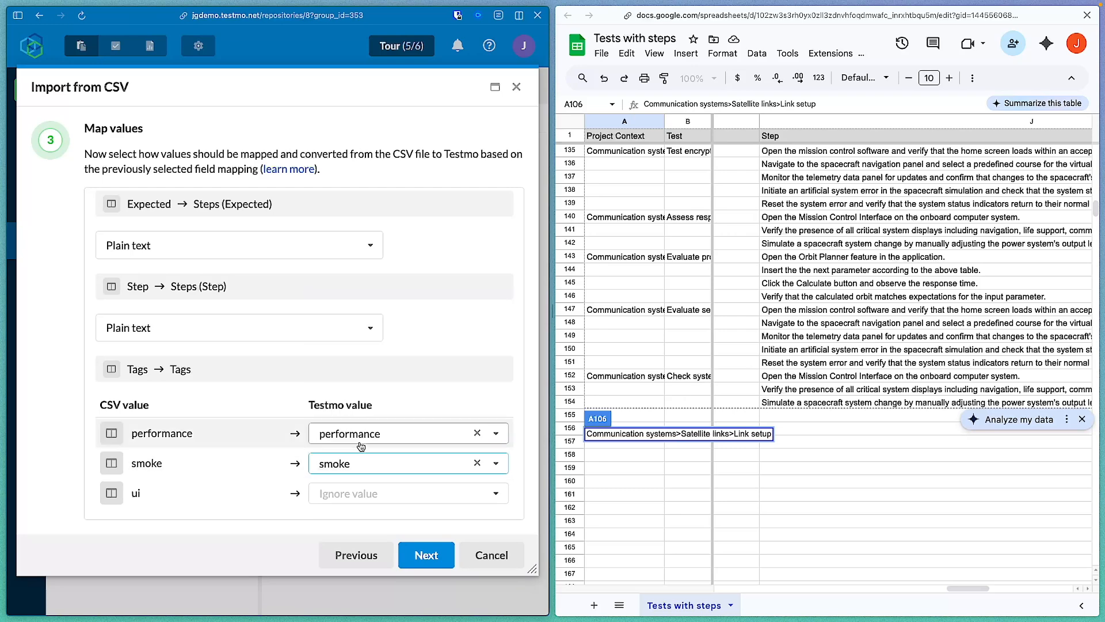
{"action": "left_click", "coordinate": [357, 499]}
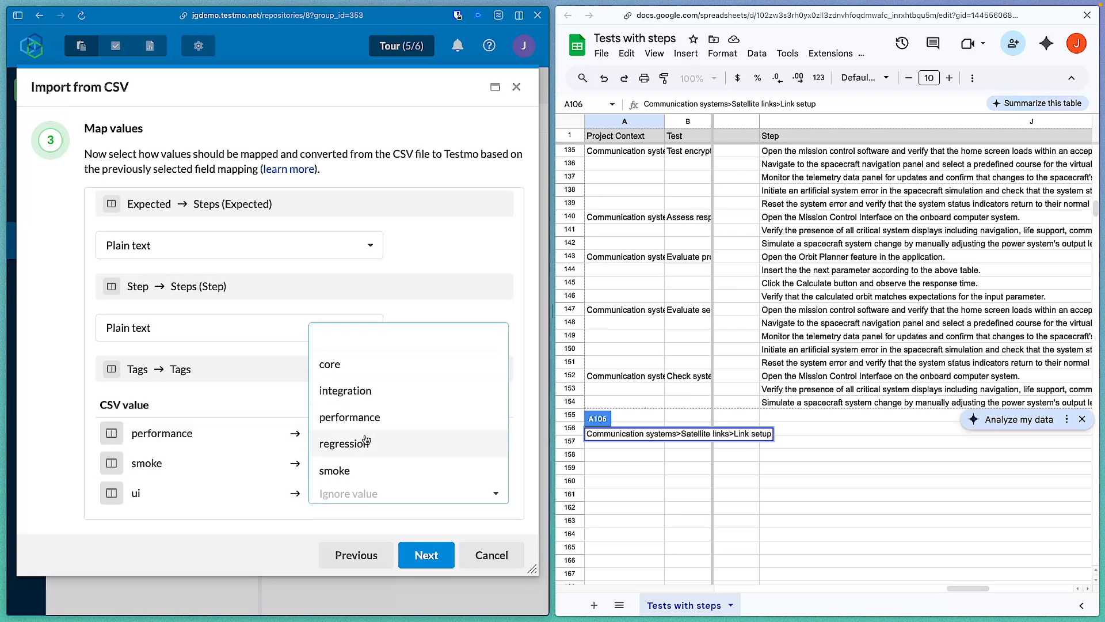
{"action": "scroll", "coordinate": [358, 449], "scroll_direction": "down", "scroll_amount": 1}
{"action": "left_click", "coordinate": [355, 472]}
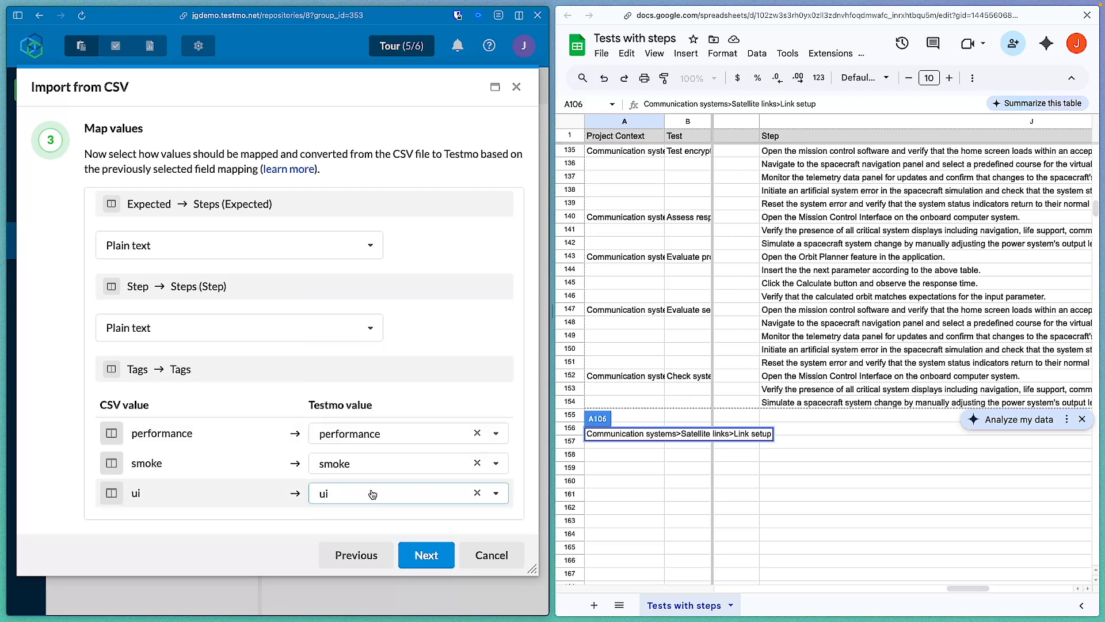
{"action": "left_click", "coordinate": [429, 557]}
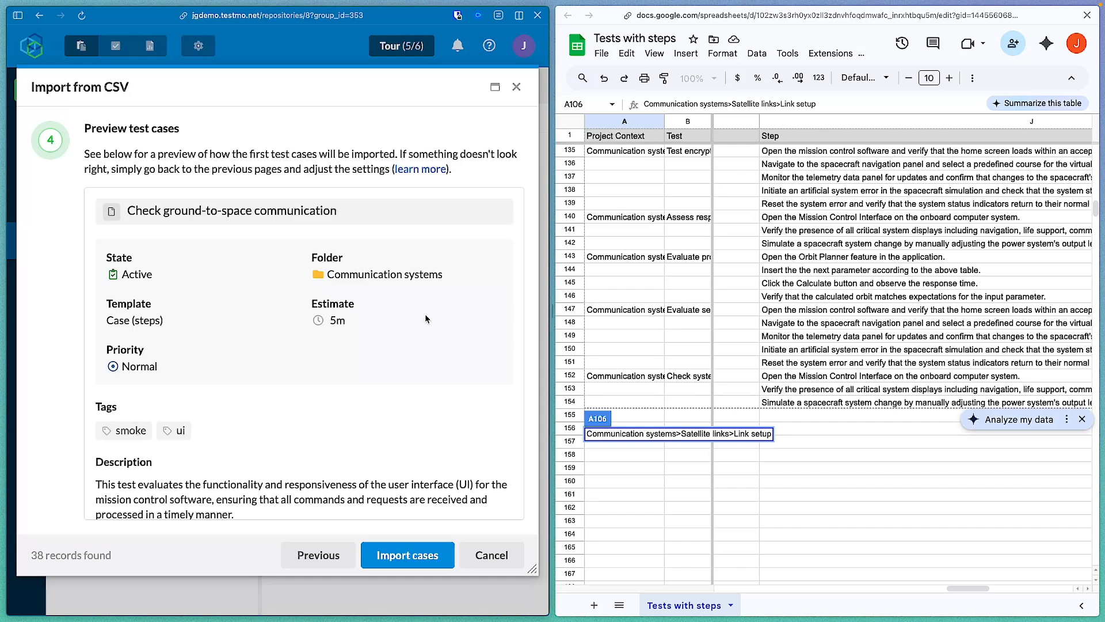
- Review the previewed test cases, checking their folders, states, tags, descriptions, numbered steps and expected results
{"action": "scroll", "coordinate": [426, 319], "scroll_direction": "down", "scroll_amount": 5}
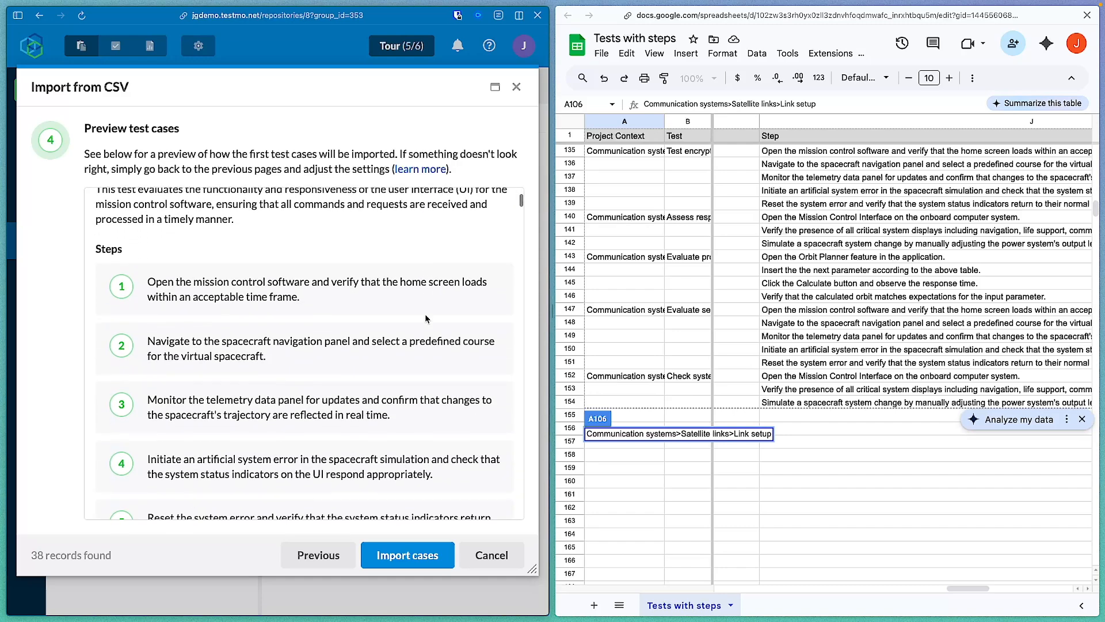
{"action": "scroll", "coordinate": [426, 318], "scroll_direction": "down", "scroll_amount": 5}
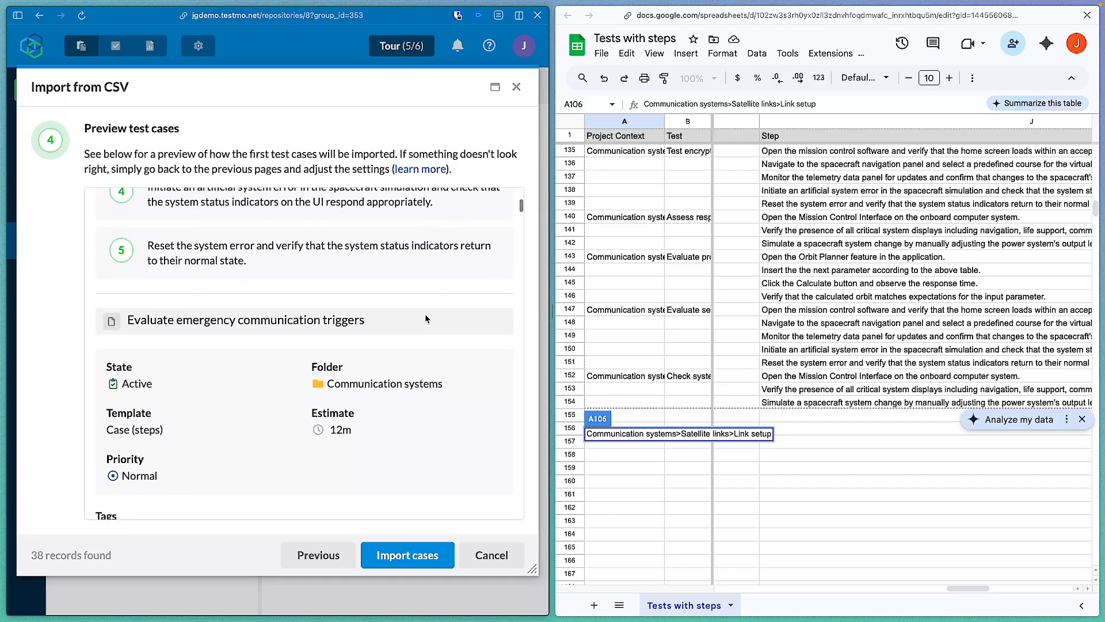
{"action": "scroll", "coordinate": [426, 318], "scroll_direction": "down", "scroll_amount": 1}
{"action": "scroll", "coordinate": [424, 313], "scroll_direction": "down", "scroll_amount": 2}
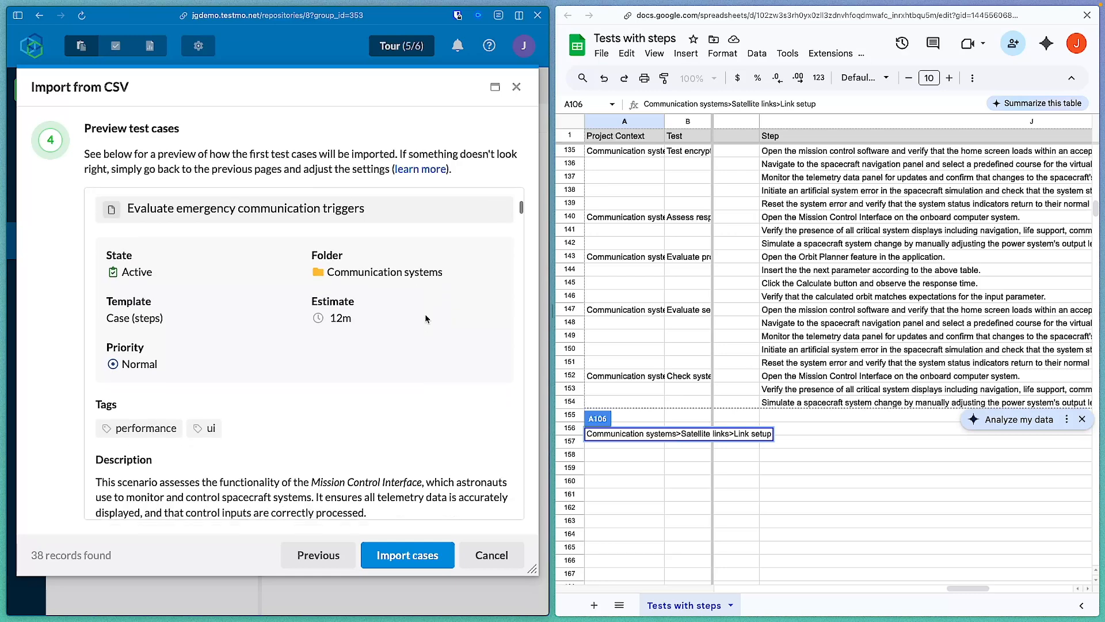
{"action": "left_click", "coordinate": [520, 17]}
{"action": "left_click", "coordinate": [531, 92]}
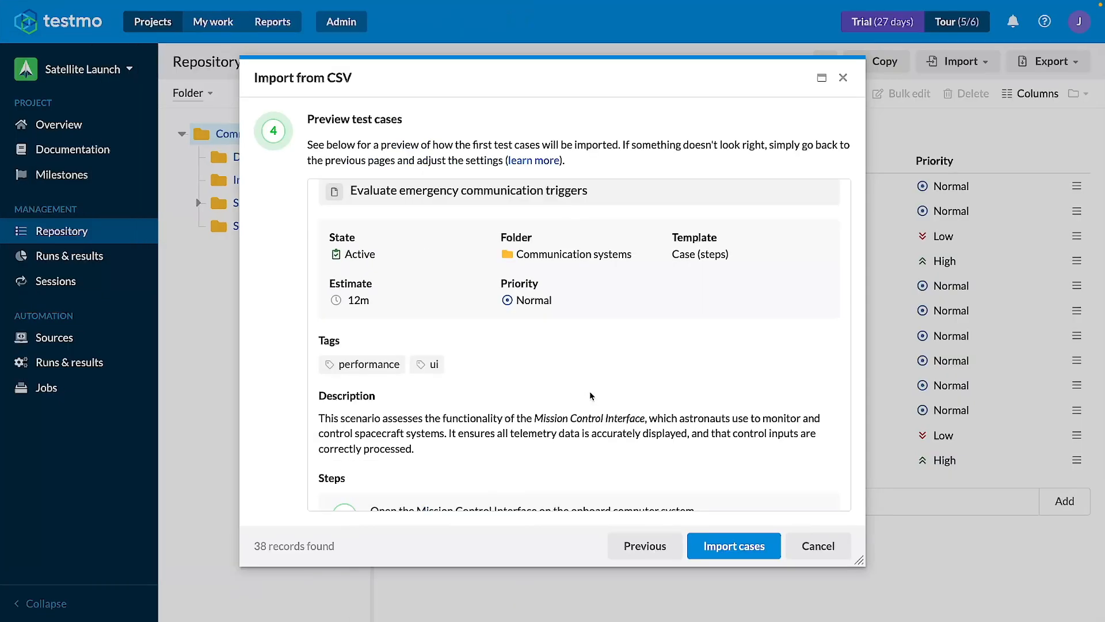
{"action": "scroll", "coordinate": [589, 392], "scroll_direction": "down", "scroll_amount": 6}
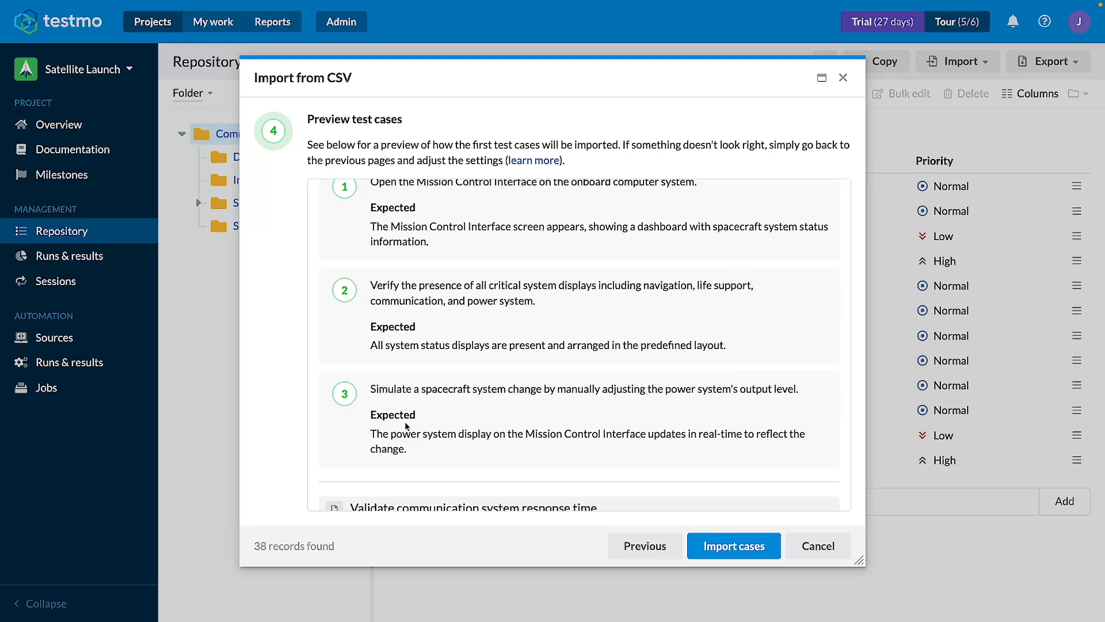
{"action": "scroll", "coordinate": [406, 424], "scroll_direction": "down", "scroll_amount": 8}
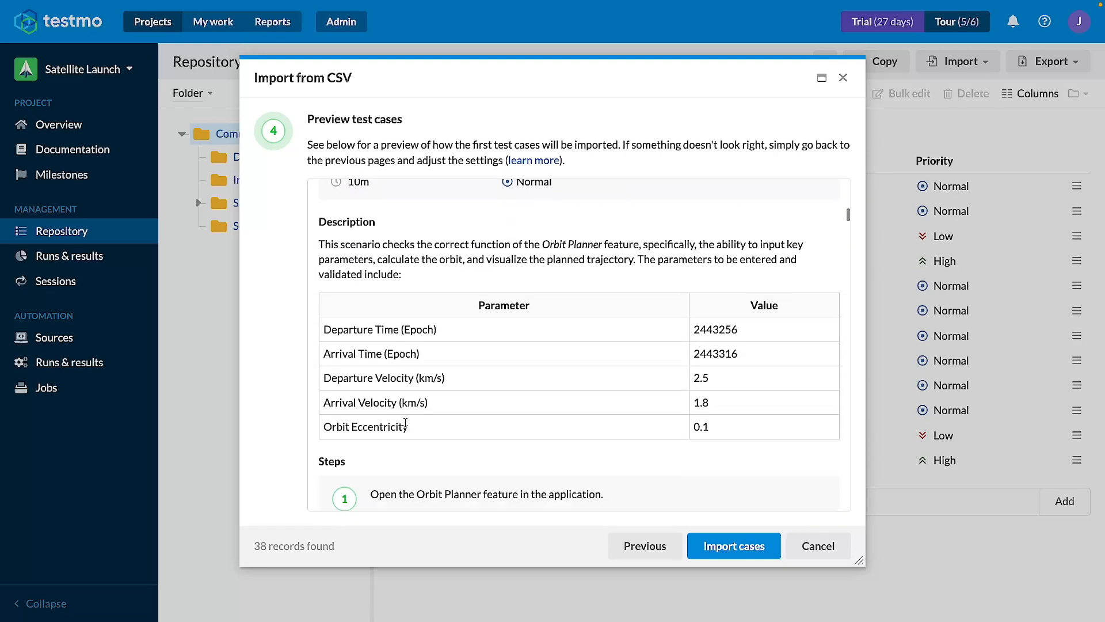
{"action": "scroll", "coordinate": [405, 424], "scroll_direction": "down", "scroll_amount": 8}
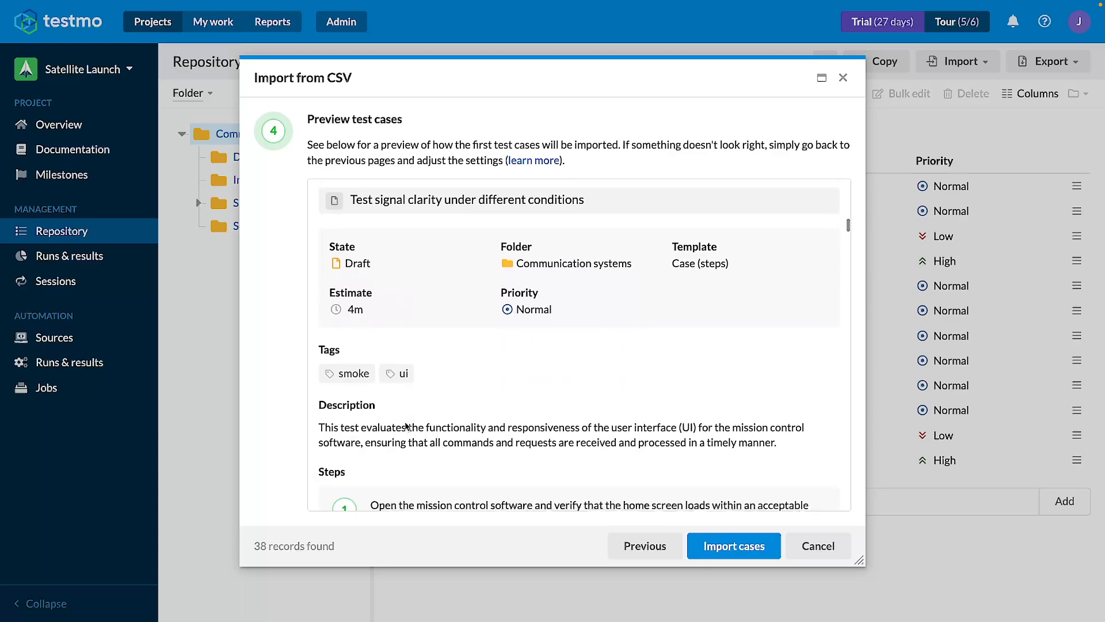
{"action": "scroll", "coordinate": [405, 426], "scroll_direction": "down", "scroll_amount": 7}
{"action": "scroll", "coordinate": [406, 423], "scroll_direction": "down", "scroll_amount": 15}
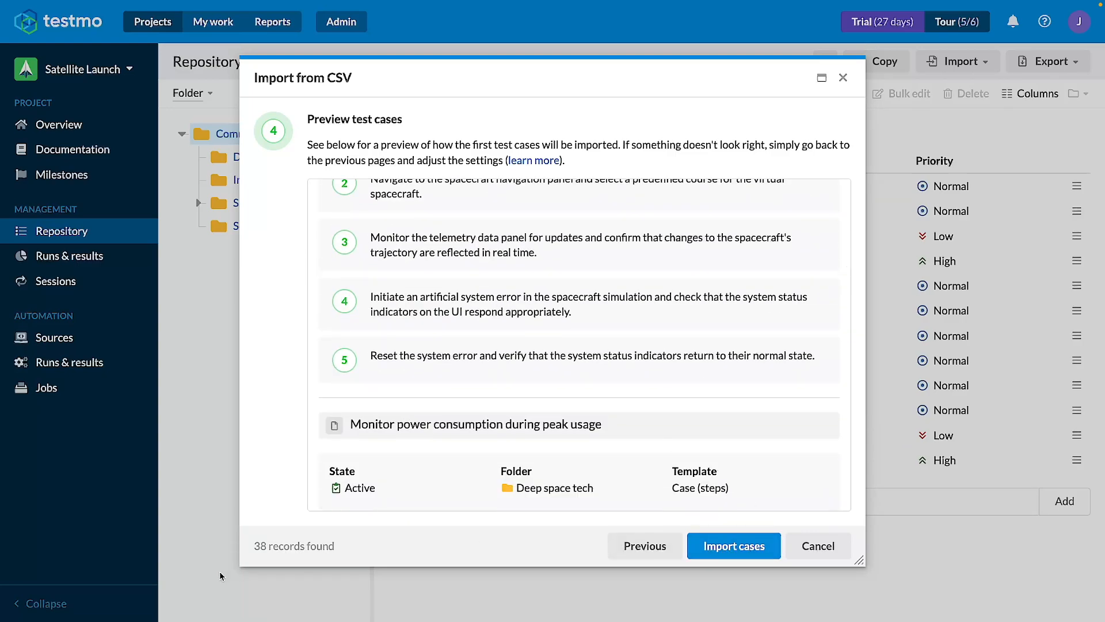
- Import the previewed test cases and finish the import without adding another file
{"action": "left_click", "coordinate": [728, 546]}
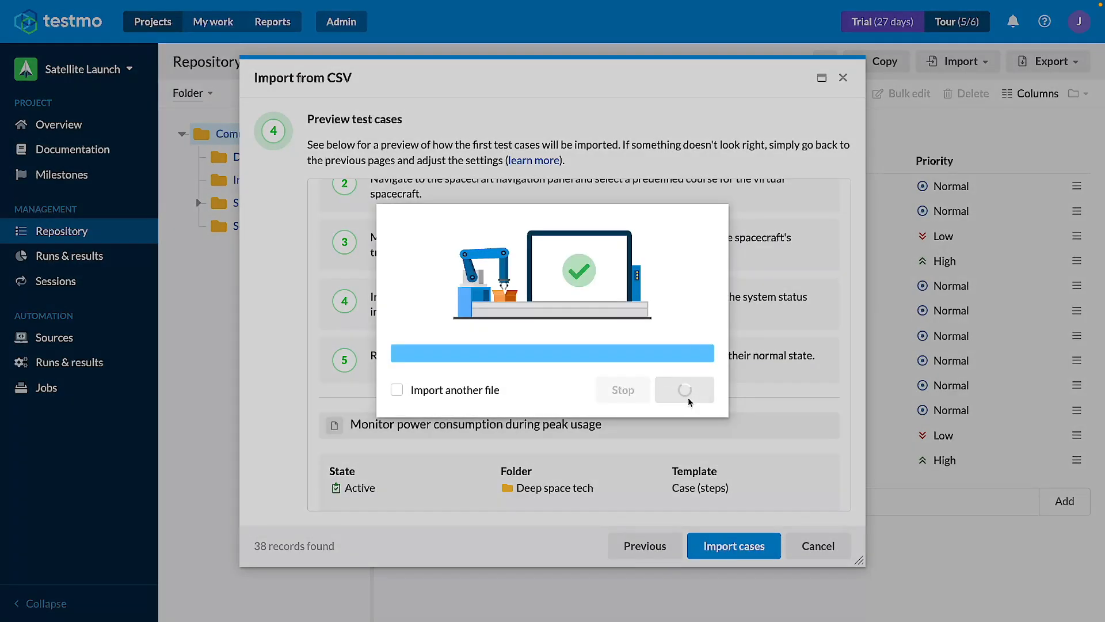
{"action": "left_click", "coordinate": [689, 396]}
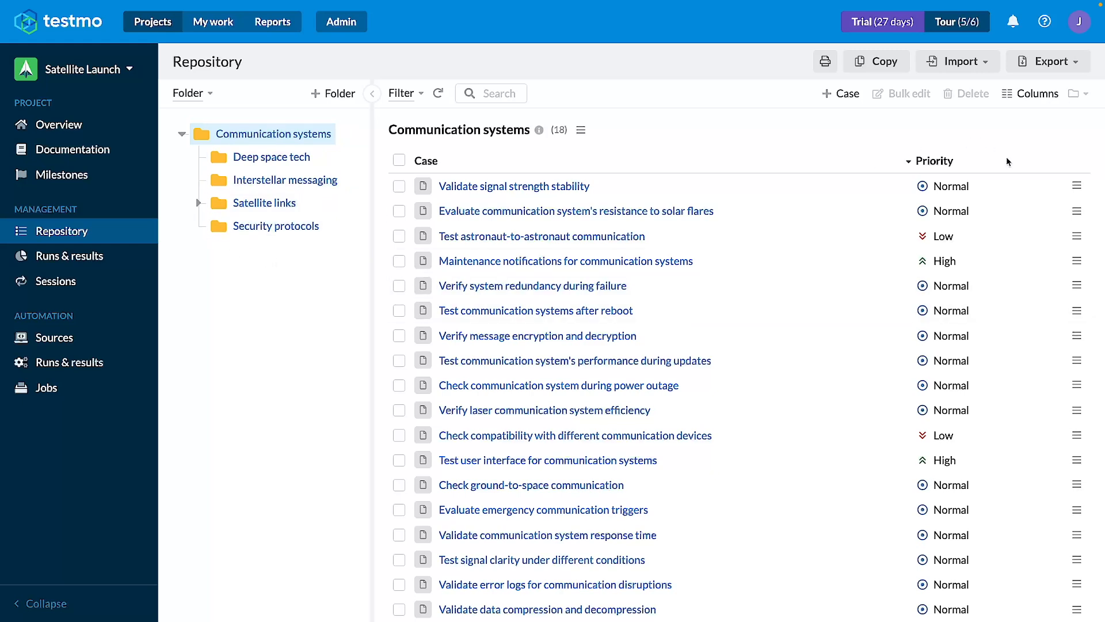
- Add the Template column to the repository's test case list
{"action": "left_click", "coordinate": [1042, 99]}
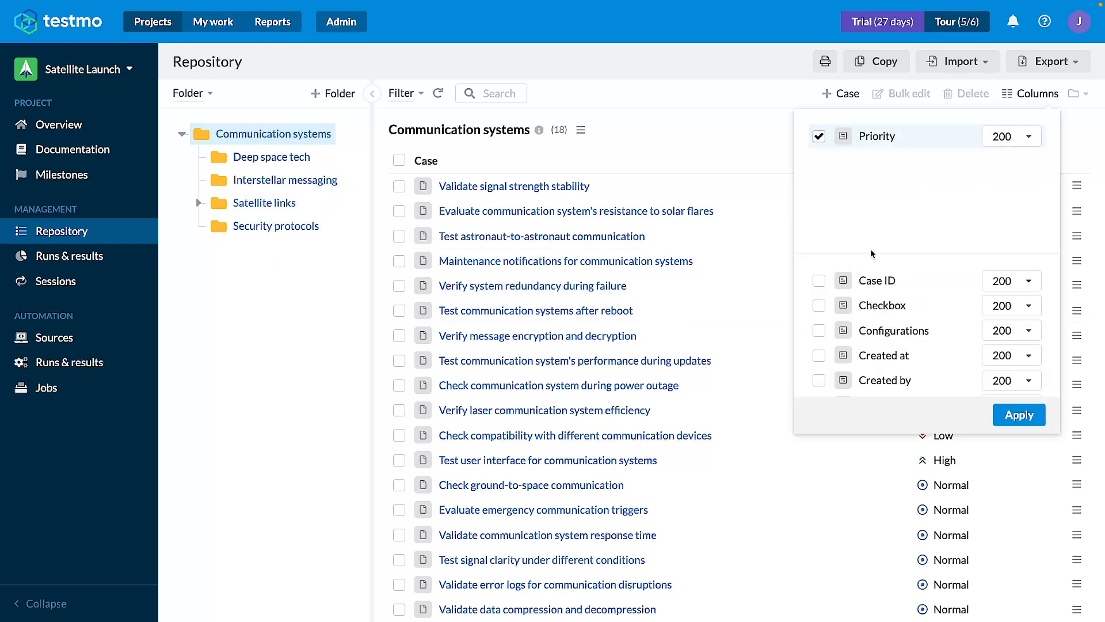
{"action": "scroll", "coordinate": [871, 383], "scroll_direction": "down", "scroll_amount": 3}
{"action": "scroll", "coordinate": [870, 383], "scroll_direction": "down", "scroll_amount": 3}
{"action": "left_click", "coordinate": [819, 319]}
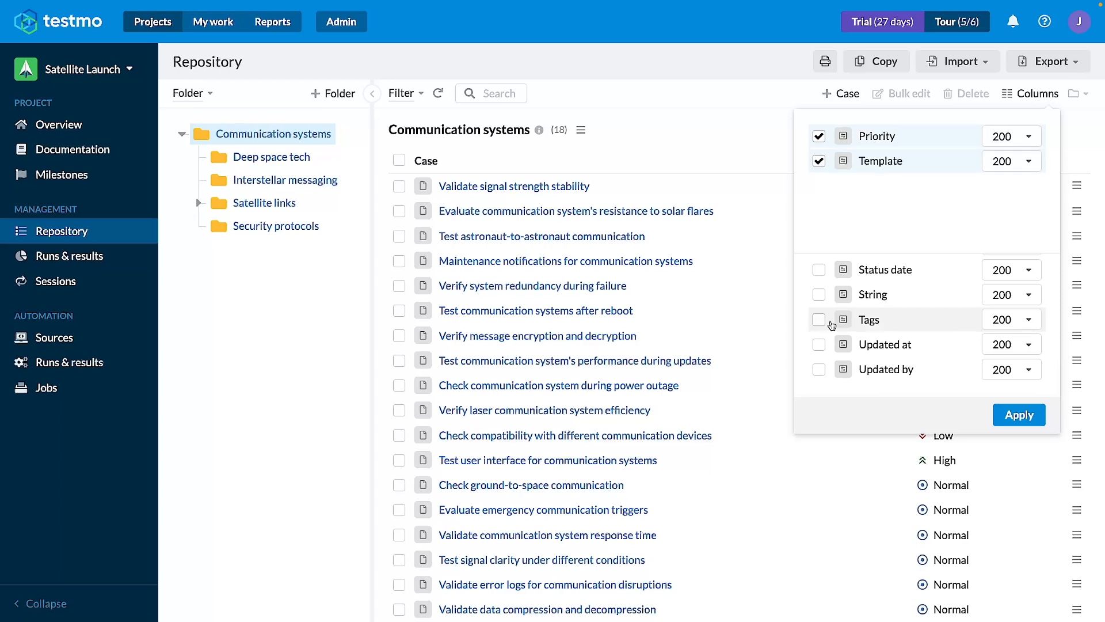
{"action": "left_click", "coordinate": [1019, 415]}
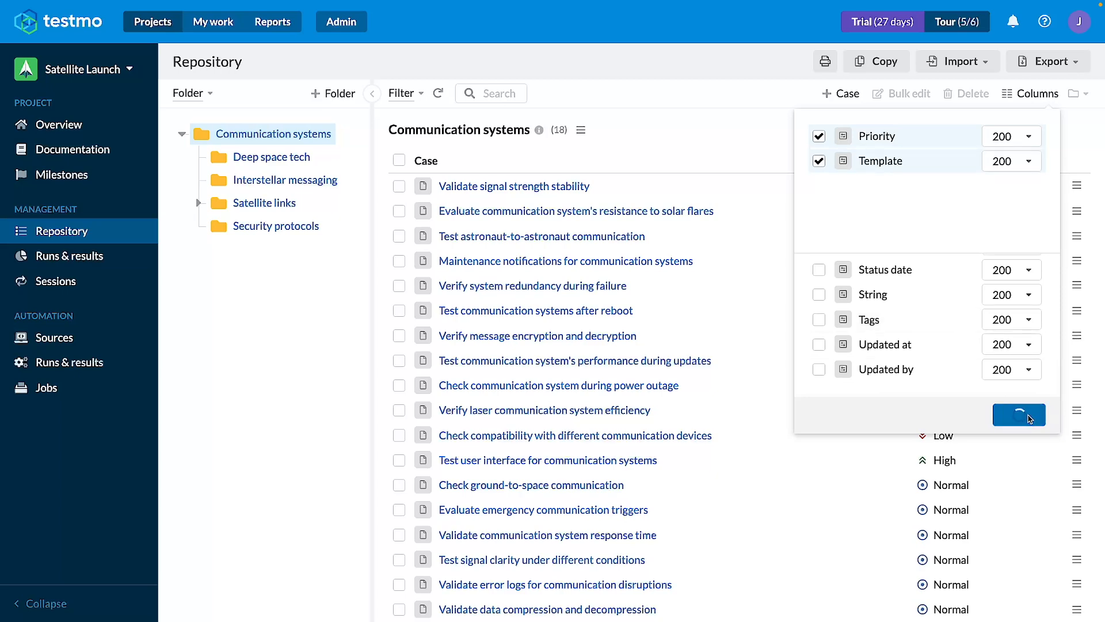
- Open the imported case "Evaluate emergency communication triggers" and review its details, steps and expected results
{"action": "scroll", "coordinate": [869, 296], "scroll_direction": "down", "scroll_amount": 1}
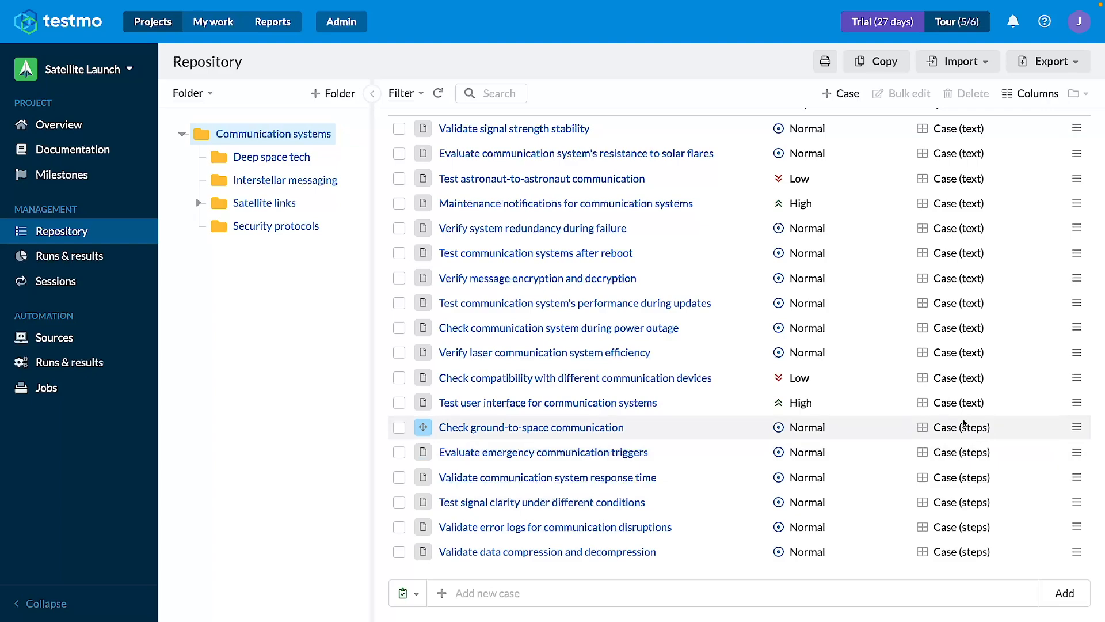
{"action": "left_click", "coordinate": [510, 459]}
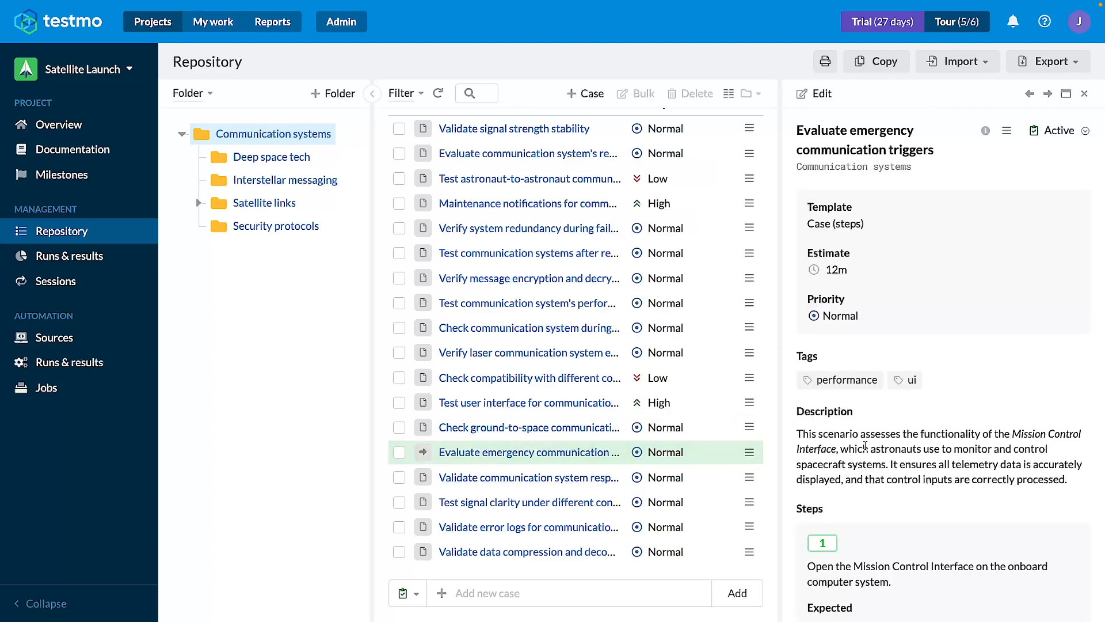
{"action": "scroll", "coordinate": [865, 446], "scroll_direction": "down", "scroll_amount": 8}
{"action": "scroll", "coordinate": [865, 445], "scroll_direction": "up", "scroll_amount": 8}
{"action": "left_click", "coordinate": [983, 64]}
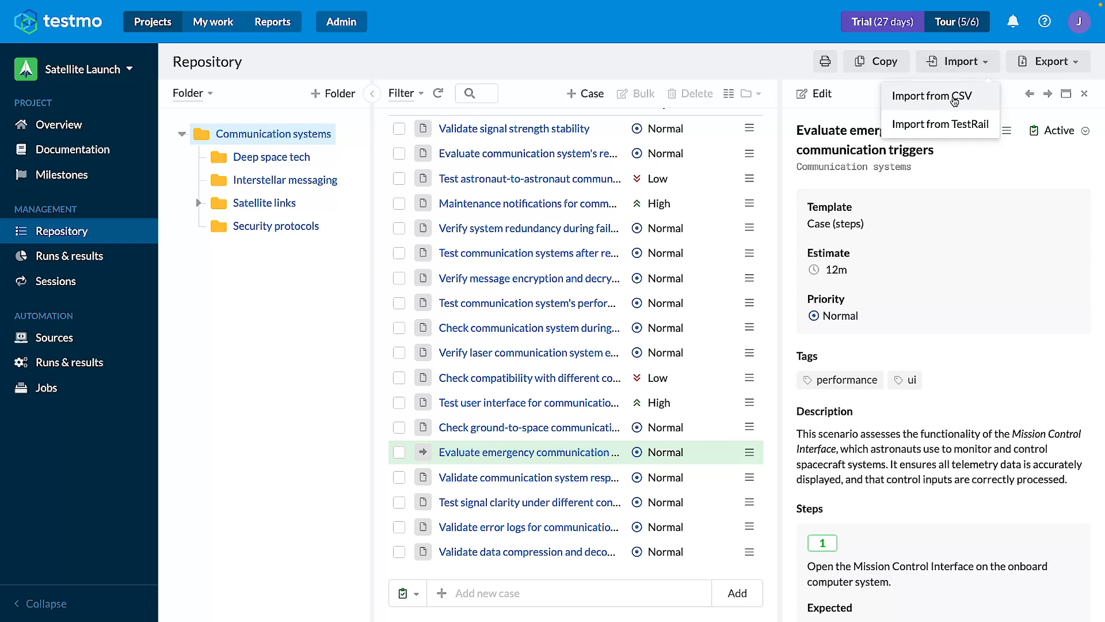
{"action": "left_click", "coordinate": [962, 168]}
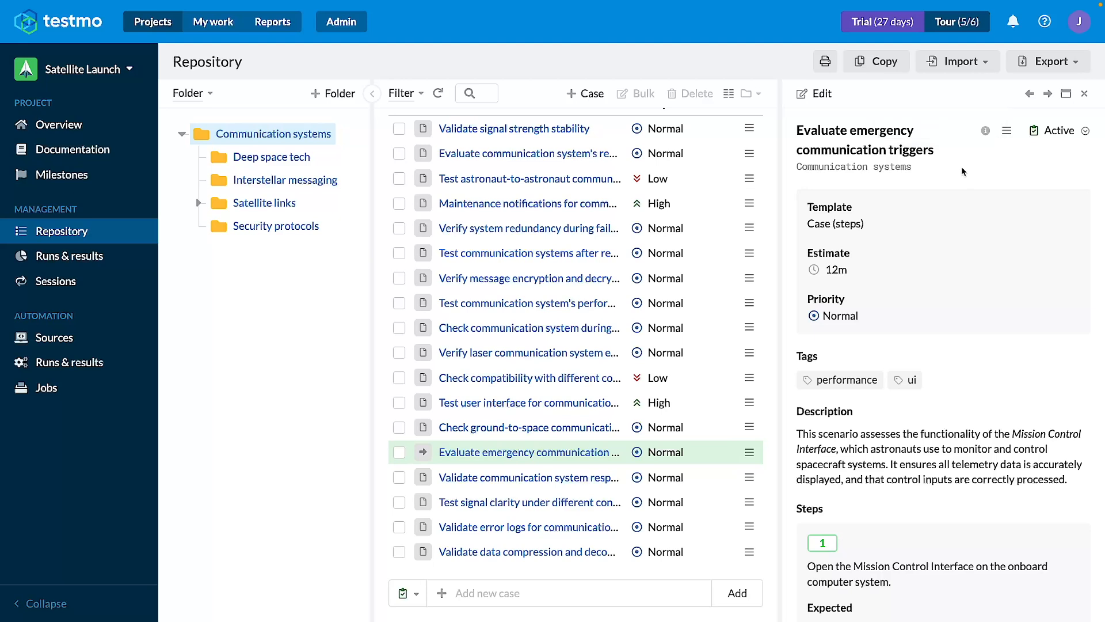